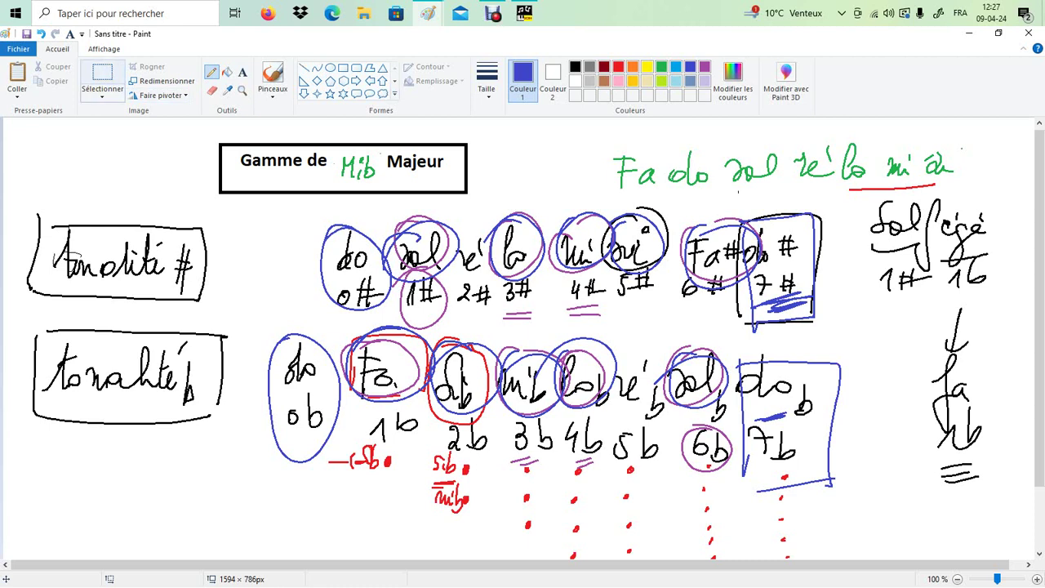
# Clear the handwritten key rows, the Solfège notes and the green note list, keeping the title and the two tonalité boxes.
pyautogui.moveTo(253, 216)
pyautogui.mouseDown()
pyautogui.moveTo(913, 564)
pyautogui.moveTo(1024, 572)
pyautogui.mouseUp()
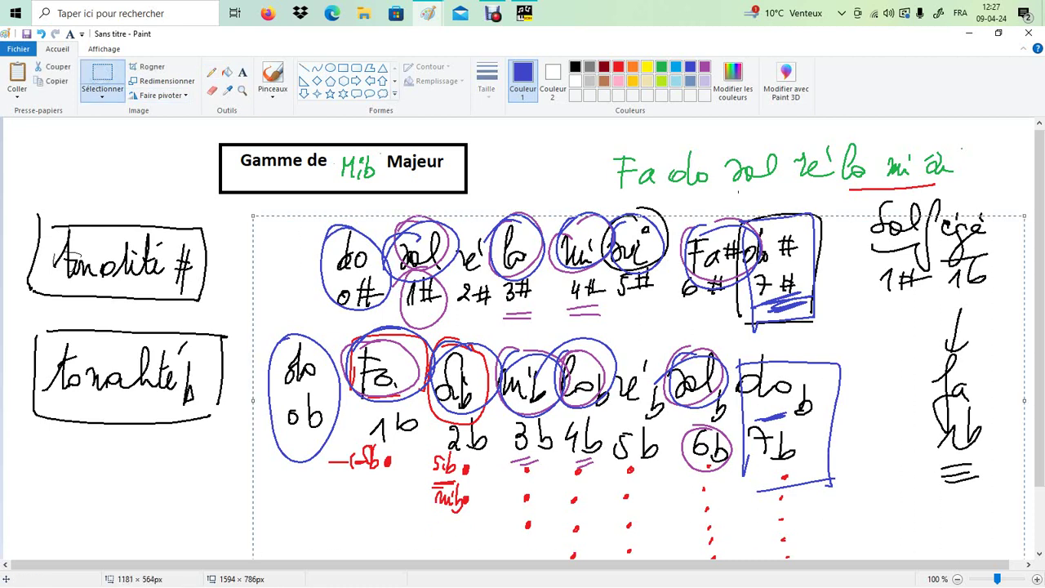
pyautogui.press('Delete')
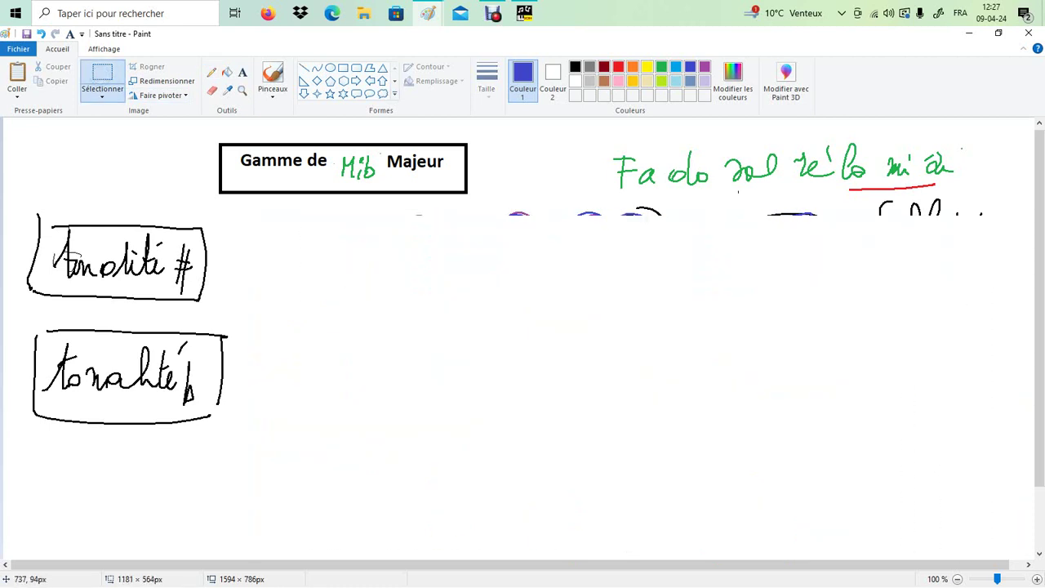
pyautogui.moveTo(497, 140)
pyautogui.mouseDown()
pyautogui.moveTo(634, 238)
pyautogui.moveTo(964, 357)
pyautogui.mouseUp()
pyautogui.press('Delete')
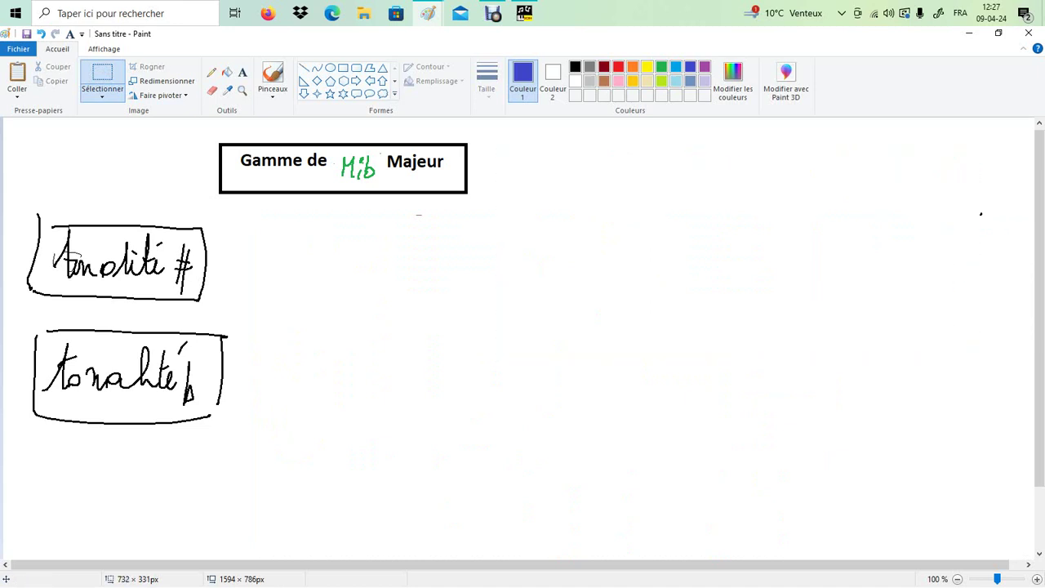
# Handwrite the note order "Fa do sol ré la mi si" in blue to the right of the Gamme de Mib Majeur title.
pyautogui.click(211, 72)
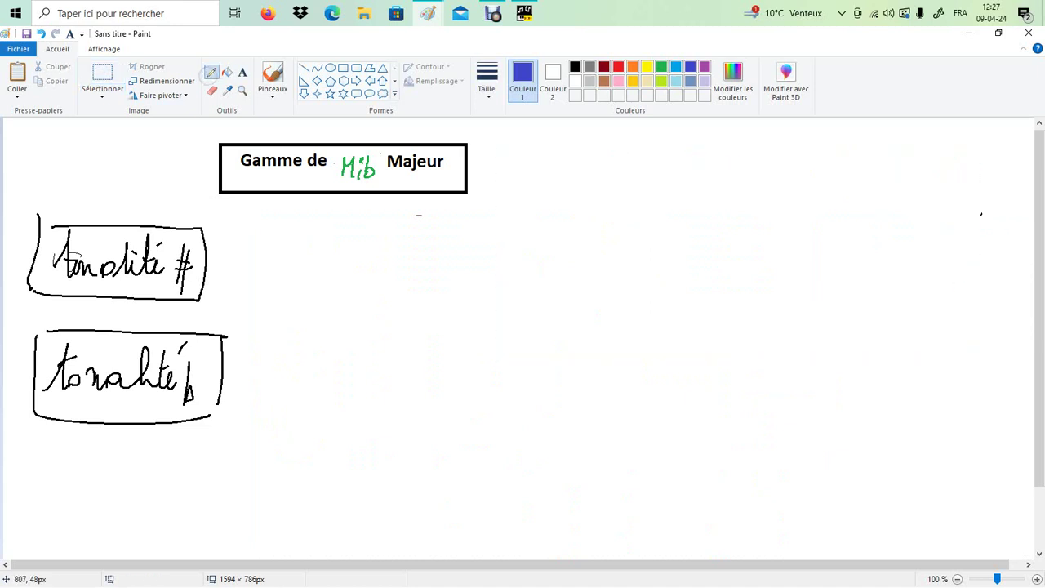
pyautogui.moveTo(709, 140); pyautogui.dragTo(709, 173)
pyautogui.moveTo(702, 142); pyautogui.dragTo(728, 140)
pyautogui.moveTo(707, 157)
pyautogui.mouseDown()
pyautogui.moveTo(734, 157)
pyautogui.moveTo(740, 173)
pyautogui.mouseUp()
pyautogui.moveTo(776, 165)
pyautogui.mouseDown()
pyautogui.moveTo(773, 173)
pyautogui.moveTo(901, 176)
pyautogui.mouseUp()
pyautogui.moveTo(926, 142); pyautogui.dragTo(909, 176)
pyautogui.moveTo(931, 167)
pyautogui.mouseDown()
pyautogui.moveTo(934, 176)
pyautogui.moveTo(969, 175)
pyautogui.mouseUp()
pyautogui.moveTo(970, 170); pyautogui.dragTo(976, 177)
pyautogui.moveTo(980, 152); pyautogui.dragTo(995, 171)
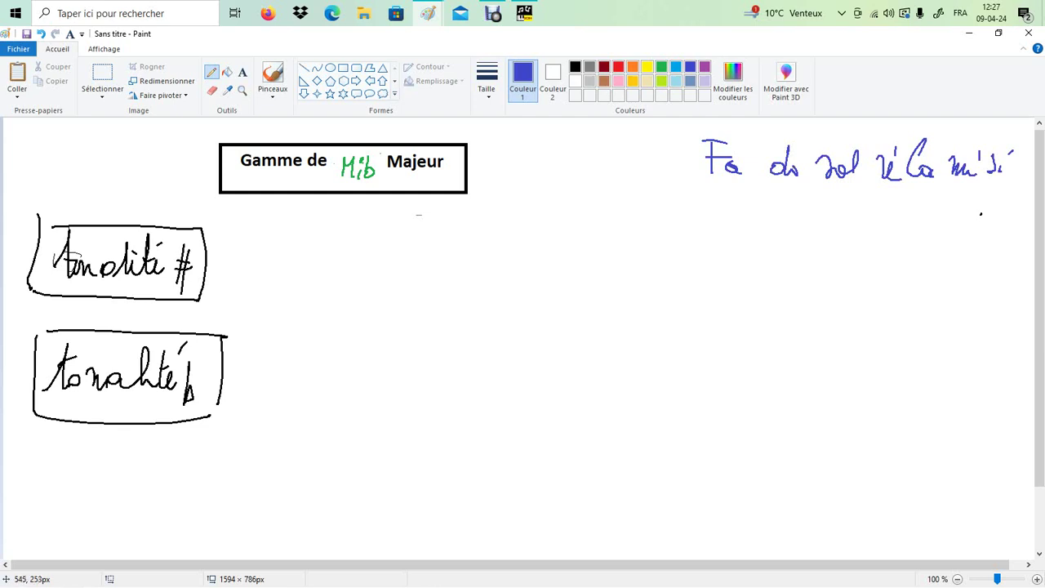
# Handwrite "Fa do sol ré la mi si" in blue as a row beside the tonalité # box.
pyautogui.moveTo(348, 242); pyautogui.dragTo(346, 286)
pyautogui.moveTo(336, 243); pyautogui.dragTo(374, 240)
pyautogui.moveTo(343, 261); pyautogui.dragTo(373, 276)
pyautogui.moveTo(435, 259); pyautogui.dragTo(454, 274)
pyautogui.moveTo(484, 258); pyautogui.dragTo(516, 275)
pyautogui.moveTo(522, 242)
pyautogui.mouseDown()
pyautogui.moveTo(520, 276)
pyautogui.moveTo(566, 276)
pyautogui.mouseUp()
pyautogui.moveTo(578, 246)
pyautogui.mouseDown()
pyautogui.moveTo(575, 257)
pyautogui.moveTo(601, 274)
pyautogui.mouseUp()
pyautogui.moveTo(626, 263)
pyautogui.mouseDown()
pyautogui.moveTo(611, 273)
pyautogui.moveTo(692, 275)
pyautogui.mouseUp()
pyautogui.moveTo(703, 247)
pyautogui.mouseDown()
pyautogui.moveTo(704, 258)
pyautogui.moveTo(742, 273)
pyautogui.mouseUp()
pyautogui.moveTo(743, 265)
pyautogui.mouseDown()
pyautogui.moveTo(762, 274)
pyautogui.moveTo(768, 245)
pyautogui.mouseUp()
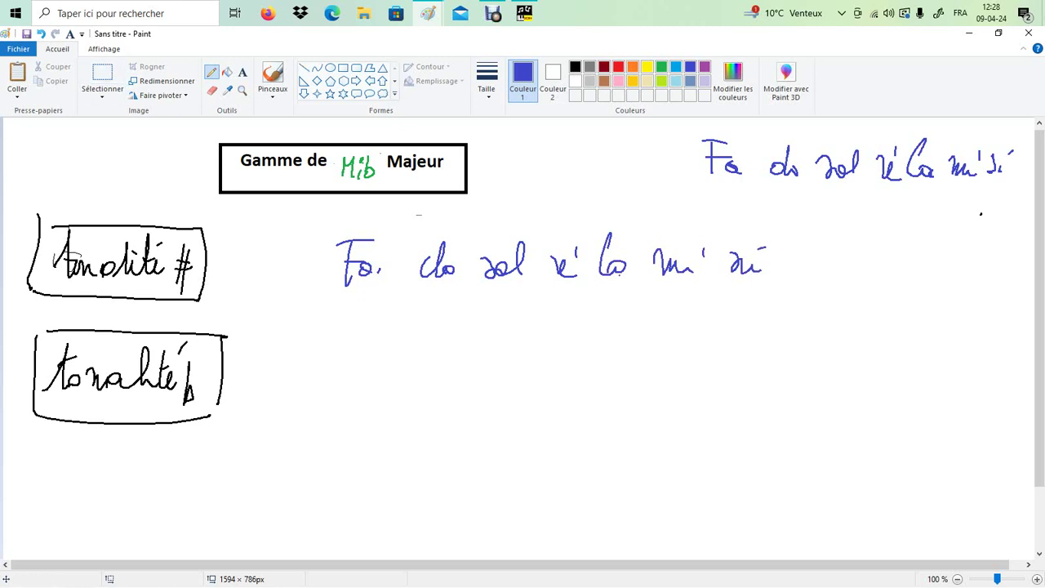
# Handwrite "Solfège" at the far end of the sharp row, underline its two halves, and note 1# and fa beneath them.
pyautogui.moveTo(952, 242)
pyautogui.mouseDown()
pyautogui.moveTo(919, 277)
pyautogui.moveTo(954, 274)
pyautogui.mouseUp()
pyautogui.moveTo(965, 246)
pyautogui.mouseDown()
pyautogui.moveTo(959, 300)
pyautogui.moveTo(1001, 272)
pyautogui.mouseUp()
pyautogui.moveTo(1005, 274)
pyautogui.mouseDown()
pyautogui.moveTo(994, 295)
pyautogui.moveTo(1020, 281)
pyautogui.moveTo(1003, 255)
pyautogui.mouseUp()
pyautogui.moveTo(913, 290)
pyautogui.mouseDown()
pyautogui.moveTo(966, 287)
pyautogui.moveTo(1025, 302)
pyautogui.mouseUp()
pyautogui.moveTo(998, 309)
pyautogui.mouseDown()
pyautogui.moveTo(976, 345)
pyautogui.moveTo(1009, 330)
pyautogui.mouseUp()
pyautogui.moveTo(911, 333)
pyautogui.mouseDown()
pyautogui.moveTo(926, 322)
pyautogui.moveTo(945, 333)
pyautogui.mouseUp()
pyautogui.moveTo(936, 322); pyautogui.dragTo(952, 321)
pyautogui.moveTo(937, 327); pyautogui.dragTo(954, 327)
# Write 1# beneath sol in the sharp row.
pyautogui.moveTo(487, 307)
pyautogui.mouseDown()
pyautogui.moveTo(489, 319)
pyautogui.moveTo(505, 317)
pyautogui.mouseUp()
pyautogui.moveTo(517, 294); pyautogui.dragTo(514, 316)
pyautogui.moveTo(501, 305); pyautogui.dragTo(526, 313)
# Rearrange the sharp row so "Fa do" follows si and the row starts with sol nearer the tonalité # box.
pyautogui.click(102, 82)
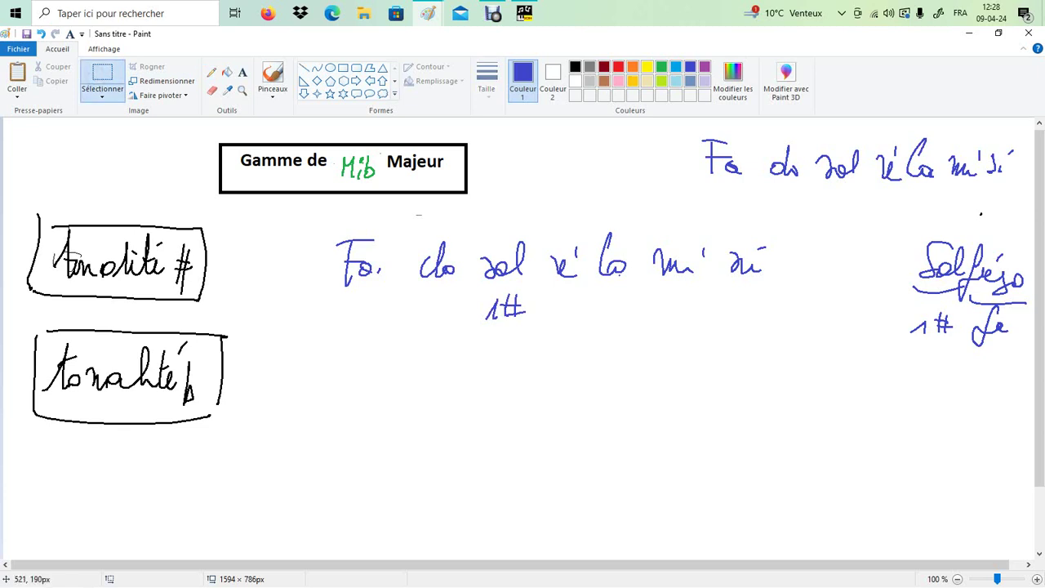
pyautogui.moveTo(330, 229)
pyautogui.mouseDown()
pyautogui.moveTo(474, 282)
pyautogui.moveTo(473, 318)
pyautogui.mouseUp()
pyautogui.moveTo(400, 269); pyautogui.dragTo(845, 263)
pyautogui.moveTo(466, 213); pyautogui.dragTo(785, 347)
pyautogui.moveTo(626, 280); pyautogui.dragTo(451, 274)
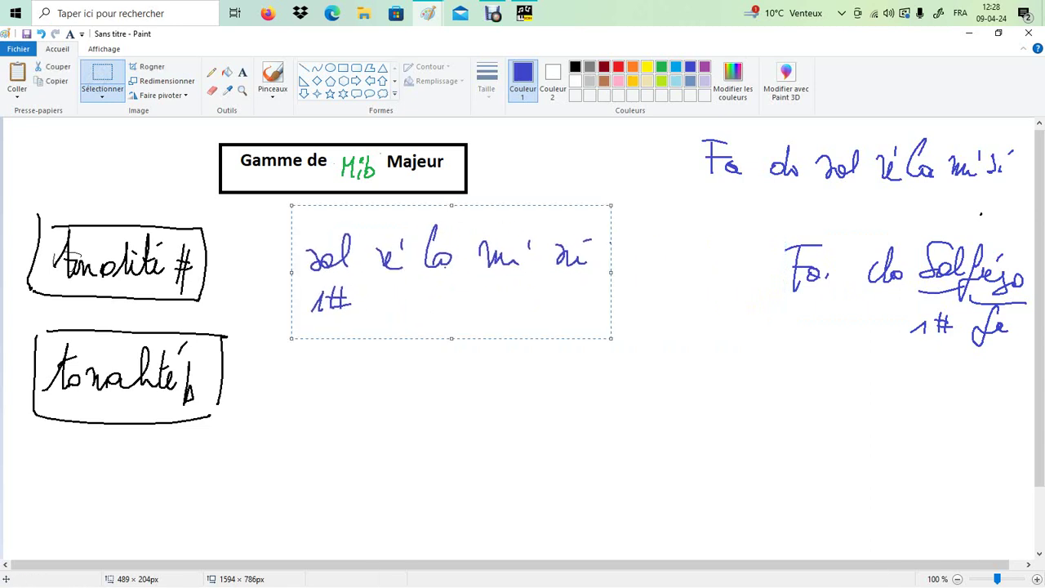
pyautogui.moveTo(774, 227)
pyautogui.mouseDown()
pyautogui.moveTo(857, 319)
pyautogui.moveTo(911, 313)
pyautogui.mouseUp()
pyautogui.moveTo(888, 278); pyautogui.dragTo(734, 263)
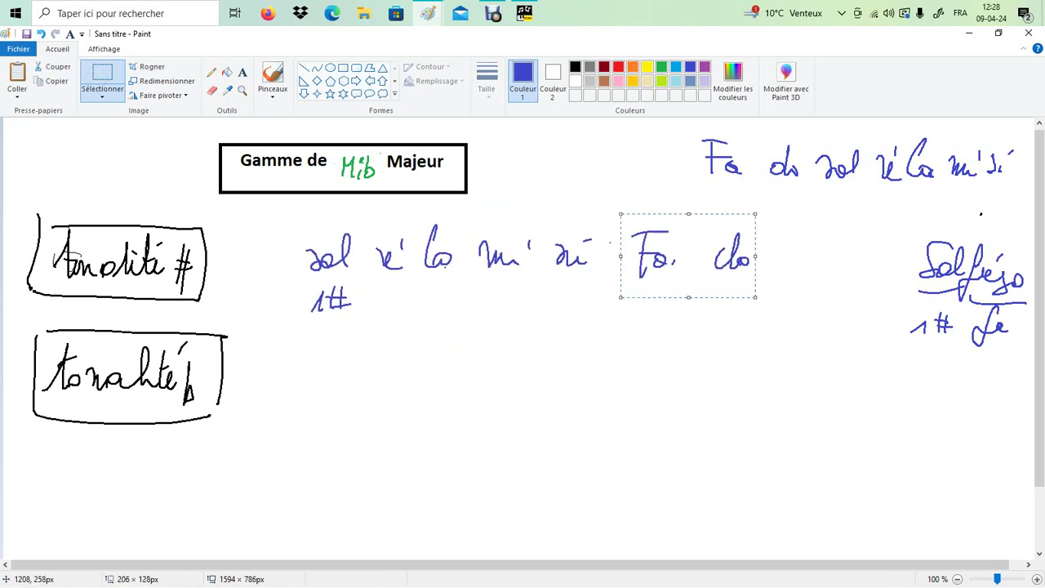
pyautogui.click(805, 270)
# Number ré, la, mi and si in the sharp row with 2#, 3#, 4# and 5# written beneath them.
pyautogui.click(212, 72)
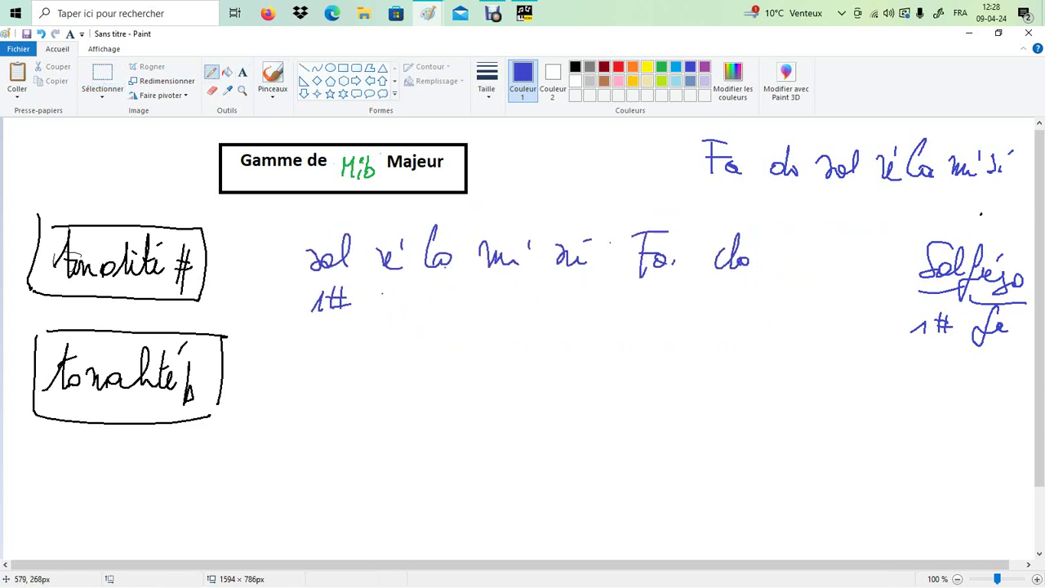
pyautogui.moveTo(375, 295); pyautogui.dragTo(387, 307)
pyautogui.moveTo(401, 289); pyautogui.dragTo(405, 313)
pyautogui.moveTo(392, 300)
pyautogui.mouseDown()
pyautogui.moveTo(409, 299)
pyautogui.moveTo(406, 308)
pyautogui.mouseUp()
pyautogui.moveTo(431, 292); pyautogui.dragTo(450, 314)
pyautogui.moveTo(455, 294)
pyautogui.mouseDown()
pyautogui.moveTo(454, 314)
pyautogui.moveTo(454, 300)
pyautogui.mouseUp()
pyautogui.moveTo(436, 309); pyautogui.dragTo(504, 310)
pyautogui.moveTo(511, 287)
pyautogui.mouseDown()
pyautogui.moveTo(510, 314)
pyautogui.moveTo(518, 302)
pyautogui.mouseUp()
pyautogui.moveTo(498, 306); pyautogui.dragTo(561, 312)
pyautogui.moveTo(563, 289)
pyautogui.mouseDown()
pyautogui.moveTo(575, 289)
pyautogui.moveTo(576, 310)
pyautogui.mouseUp()
pyautogui.moveTo(584, 291); pyautogui.dragTo(583, 310)
pyautogui.moveTo(569, 299); pyautogui.dragTo(590, 299)
pyautogui.moveTo(571, 306); pyautogui.dragTo(600, 304)
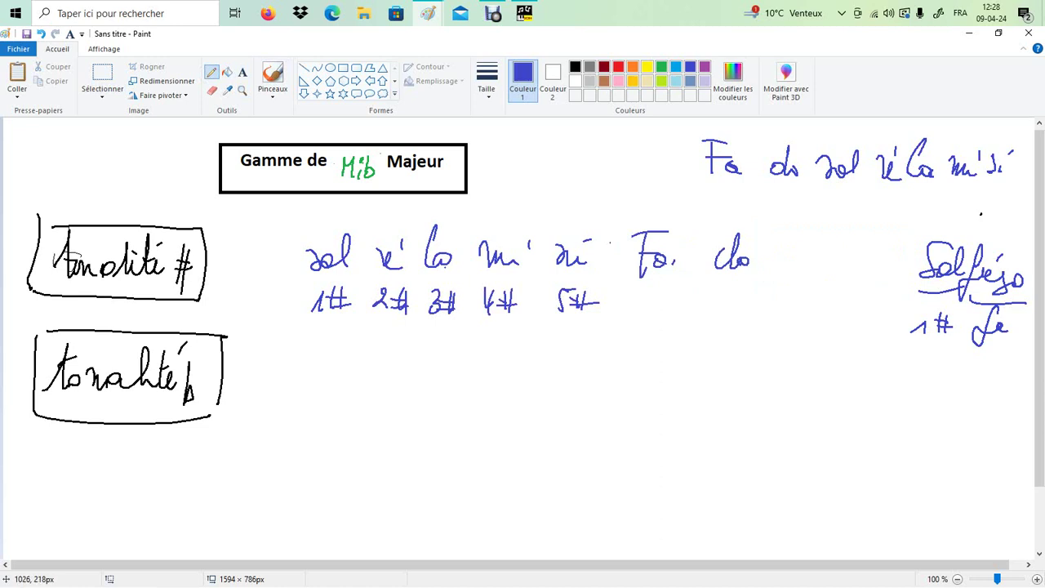
# Add a sharp sign after Fa and after do at the end of the sharp row.
pyautogui.moveTo(686, 243); pyautogui.dragTo(686, 266)
pyautogui.moveTo(692, 242)
pyautogui.mouseDown()
pyautogui.moveTo(691, 270)
pyautogui.moveTo(699, 254)
pyautogui.mouseUp()
pyautogui.moveTo(678, 260); pyautogui.dragTo(698, 259)
pyautogui.moveTo(772, 245); pyautogui.dragTo(775, 268)
pyautogui.moveTo(760, 254); pyautogui.dragTo(774, 254)
pyautogui.moveTo(754, 261); pyautogui.dragTo(769, 260)
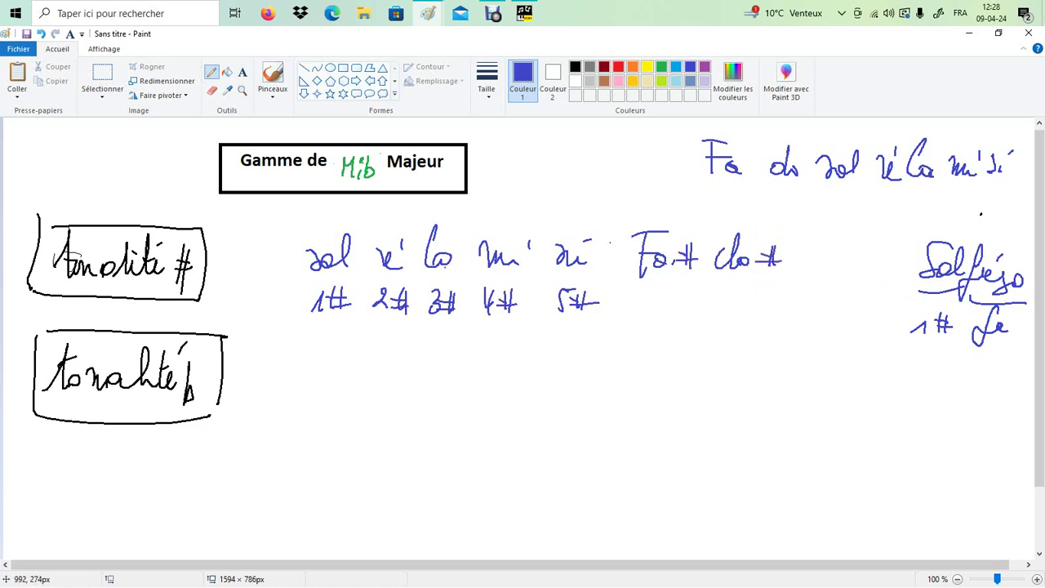
# Write 6# beneath Fa# and 7# beneath do#.
pyautogui.moveTo(654, 291); pyautogui.dragTo(640, 306)
pyautogui.moveTo(668, 291); pyautogui.dragTo(671, 313)
pyautogui.moveTo(656, 302); pyautogui.dragTo(744, 314)
pyautogui.moveTo(733, 303); pyautogui.dragTo(766, 315)
pyautogui.moveTo(775, 292)
pyautogui.mouseDown()
pyautogui.moveTo(774, 306)
pyautogui.moveTo(750, 302)
pyautogui.mouseUp()
pyautogui.moveTo(768, 307); pyautogui.dragTo(740, 308)
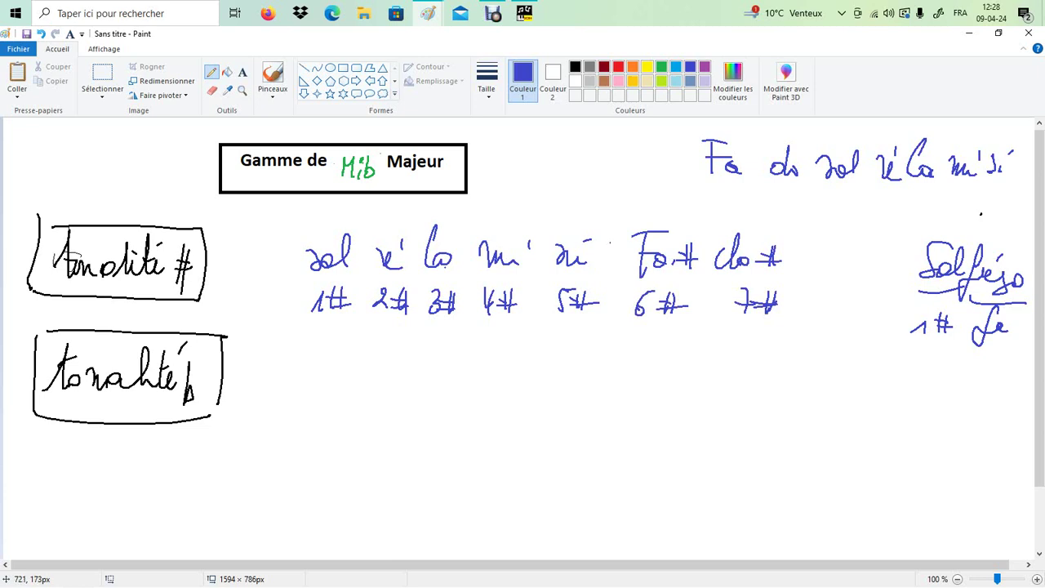
# Write "do" with 0# beneath it in front of sol in the sharp row.
pyautogui.moveTo(239, 255)
pyautogui.mouseDown()
pyautogui.moveTo(237, 236)
pyautogui.moveTo(241, 269)
pyautogui.mouseUp()
pyautogui.moveTo(255, 256); pyautogui.dragTo(230, 293)
pyautogui.moveTo(258, 281)
pyautogui.mouseDown()
pyautogui.moveTo(246, 310)
pyautogui.moveTo(272, 286)
pyautogui.mouseUp()
pyautogui.moveTo(245, 300); pyautogui.dragTo(274, 297)
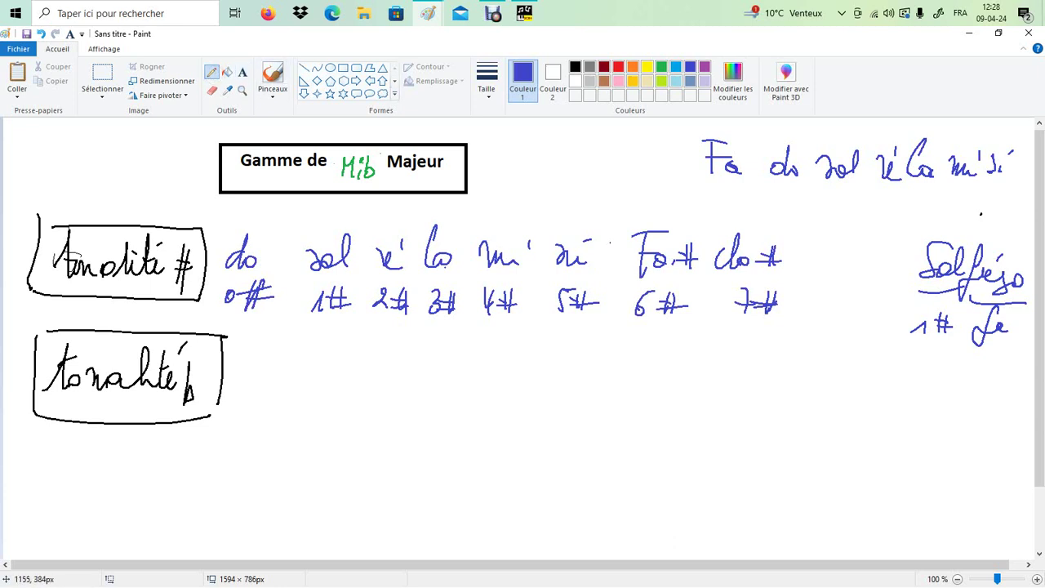
# Draw a leftward arrow under the upper note order, and a downward arrow from fa to 1b in the Solfège notes.
pyautogui.moveTo(991, 196)
pyautogui.mouseDown()
pyautogui.moveTo(739, 201)
pyautogui.moveTo(752, 208)
pyautogui.mouseUp()
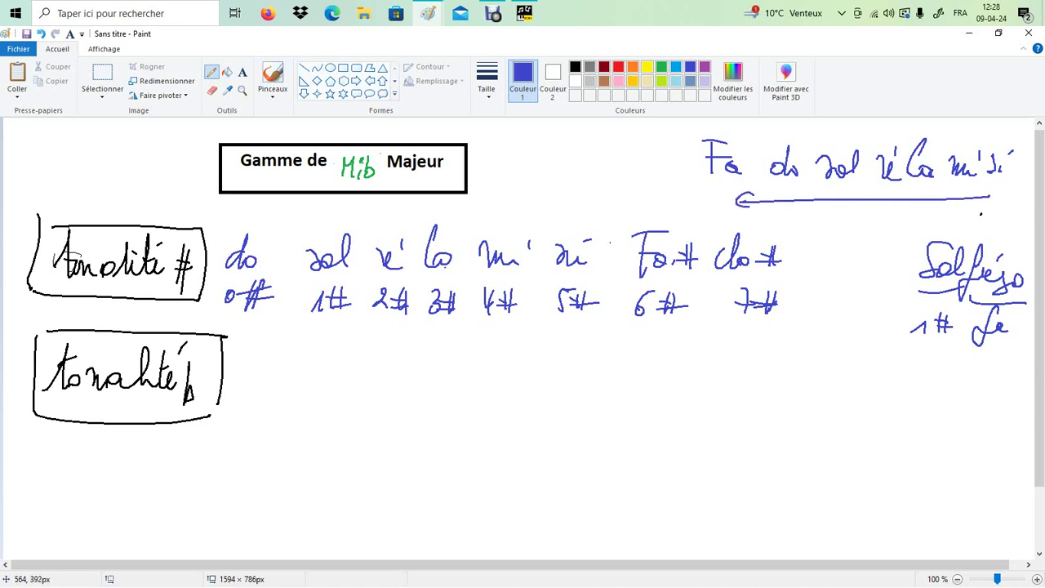
pyautogui.moveTo(990, 347); pyautogui.dragTo(990, 366)
pyautogui.moveTo(959, 402); pyautogui.dragTo(984, 409)
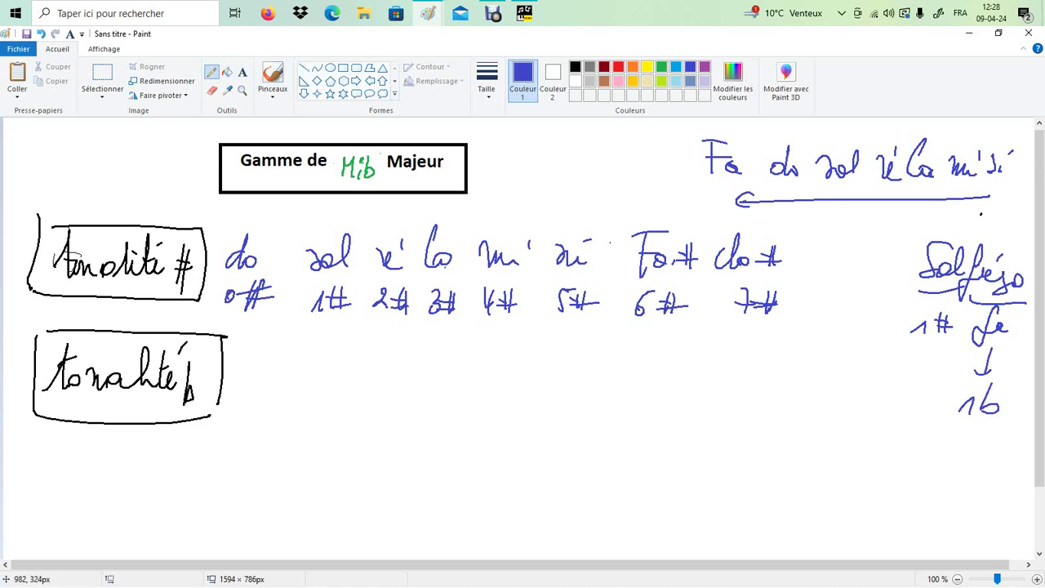
# Handwrite the reversed order "si mi la ré sol do fa" beside the tonalité b box, with 1b beneath fa.
pyautogui.moveTo(262, 403)
pyautogui.mouseDown()
pyautogui.moveTo(284, 374)
pyautogui.moveTo(360, 385)
pyautogui.mouseUp()
pyautogui.moveTo(400, 353); pyautogui.dragTo(418, 390)
pyautogui.moveTo(451, 390); pyautogui.dragTo(483, 378)
pyautogui.moveTo(506, 392)
pyautogui.mouseDown()
pyautogui.moveTo(550, 354)
pyautogui.moveTo(608, 382)
pyautogui.mouseUp()
pyautogui.moveTo(665, 340); pyautogui.dragTo(645, 432)
pyautogui.moveTo(632, 386); pyautogui.dragTo(658, 384)
pyautogui.moveTo(659, 376); pyautogui.dragTo(671, 382)
pyautogui.moveTo(649, 416); pyautogui.dragTo(656, 442)
pyautogui.moveTo(673, 402); pyautogui.dragTo(665, 436)
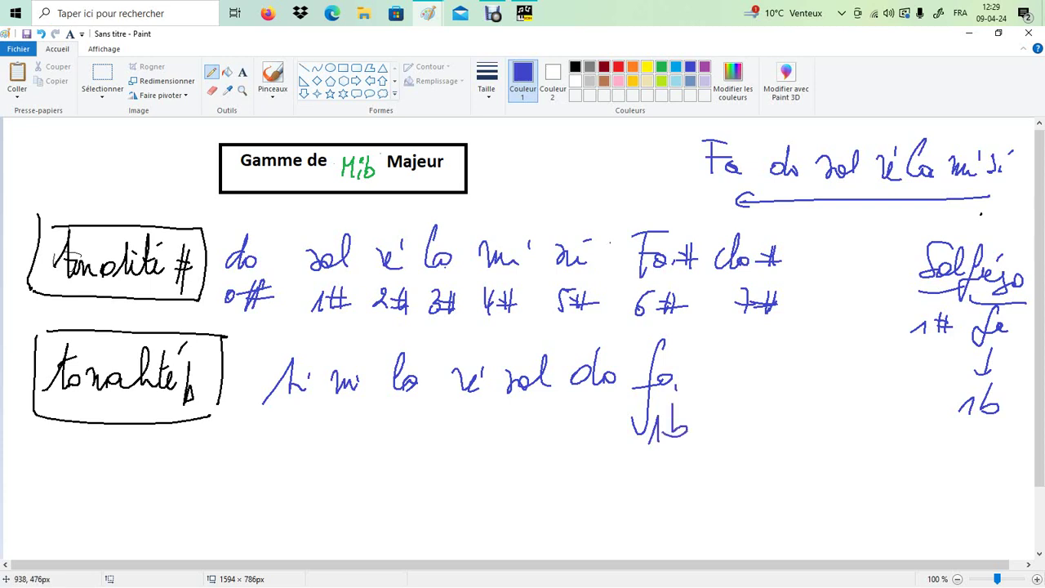
# Shift "si mi la ré sol do" to the right over fa and delete the leftover strokes of its 1b label.
pyautogui.click(102, 74)
pyautogui.moveTo(263, 337)
pyautogui.mouseDown()
pyautogui.moveTo(450, 408)
pyautogui.moveTo(619, 440)
pyautogui.mouseUp()
pyautogui.moveTo(329, 396); pyautogui.dragTo(408, 387)
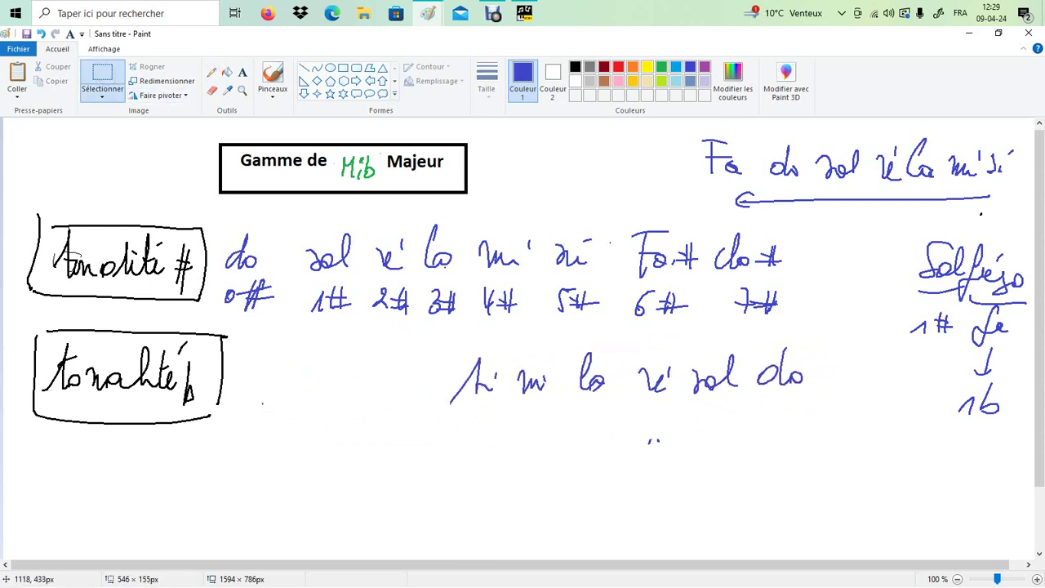
pyautogui.moveTo(626, 395); pyautogui.dragTo(726, 481)
pyautogui.click(623, 412)
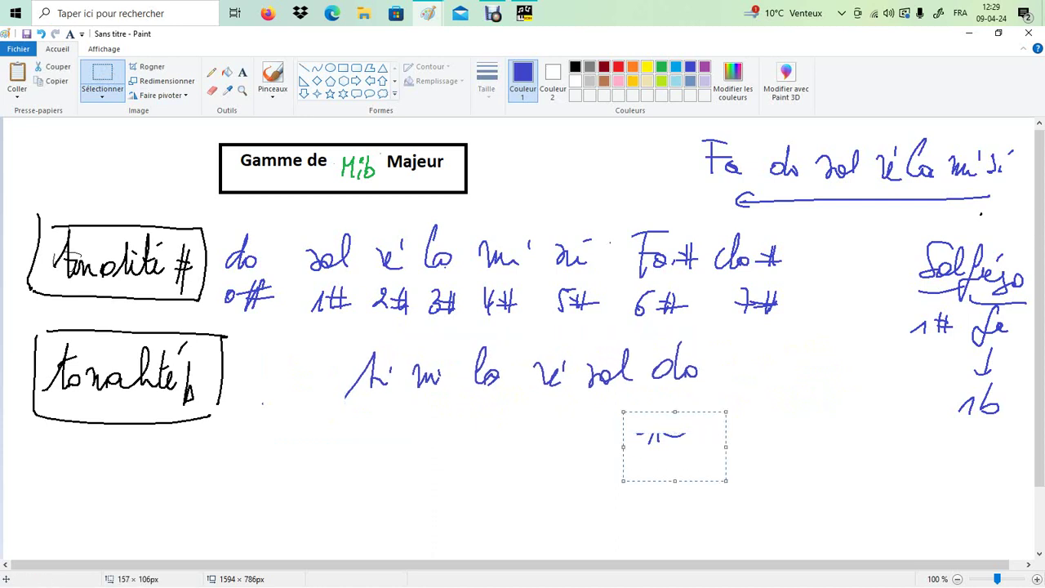
pyautogui.press('Delete')
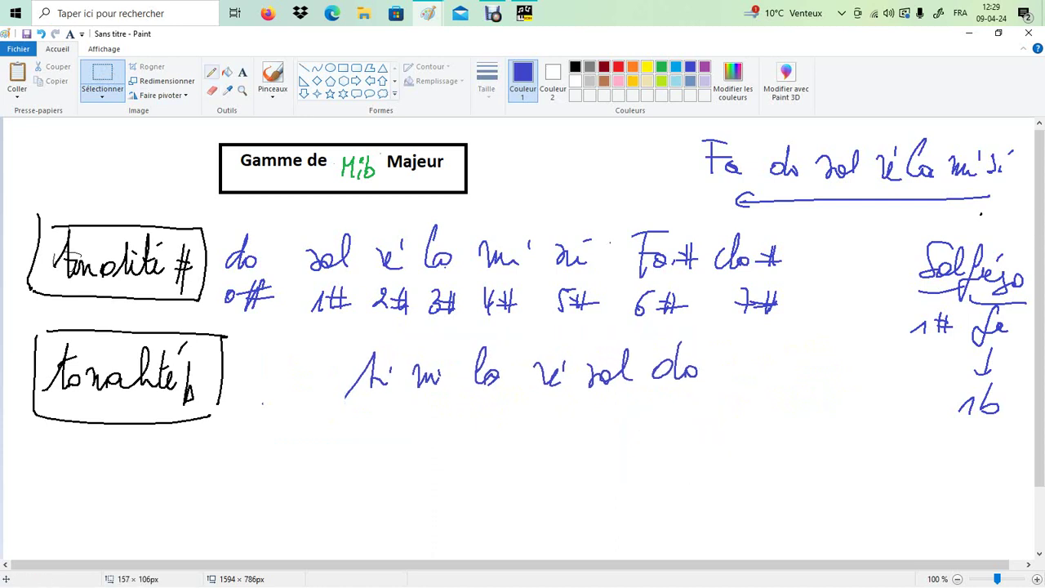
# Write "fa" in blue in front of si in the flat row, with 1b beneath it.
pyautogui.click(212, 72)
pyautogui.moveTo(312, 346); pyautogui.dragTo(292, 428)
pyautogui.moveTo(317, 378)
pyautogui.mouseDown()
pyautogui.moveTo(319, 394)
pyautogui.moveTo(328, 388)
pyautogui.mouseUp()
pyautogui.moveTo(294, 435); pyautogui.dragTo(295, 457)
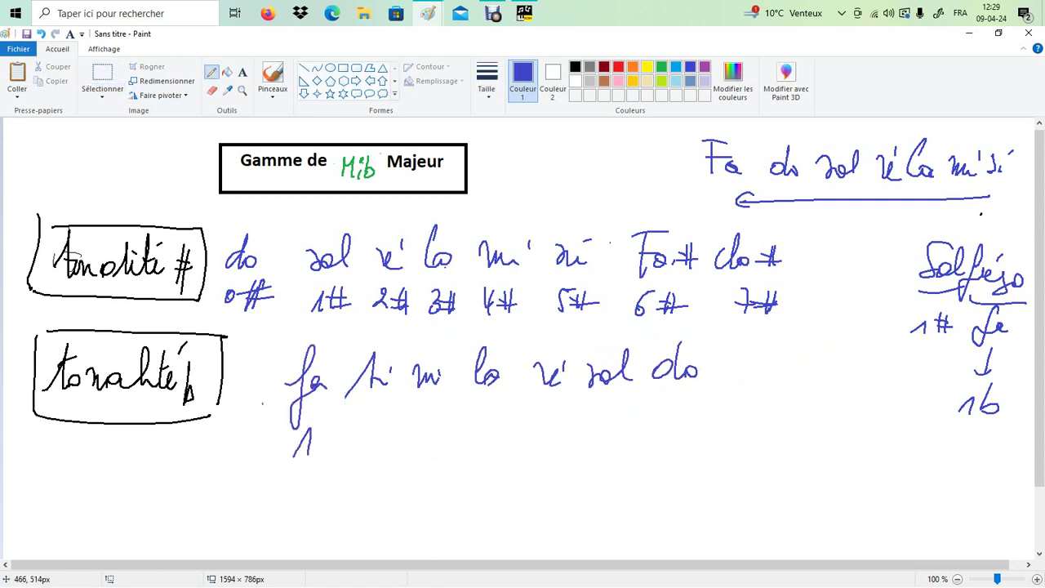
pyautogui.moveTo(325, 415); pyautogui.dragTo(320, 451)
# Number si, mi, la, ré, sol and do in the flat row with 2b through 7b.
pyautogui.moveTo(364, 422)
pyautogui.mouseDown()
pyautogui.moveTo(385, 445)
pyautogui.moveTo(430, 430)
pyautogui.moveTo(417, 442)
pyautogui.mouseUp()
pyautogui.moveTo(443, 407)
pyautogui.mouseDown()
pyautogui.moveTo(453, 433)
pyautogui.moveTo(493, 441)
pyautogui.mouseUp()
pyautogui.moveTo(506, 407); pyautogui.dragTo(500, 442)
pyautogui.moveTo(549, 418); pyautogui.dragTo(541, 445)
pyautogui.moveTo(546, 420); pyautogui.dragTo(557, 419)
pyautogui.moveTo(570, 410)
pyautogui.mouseDown()
pyautogui.moveTo(565, 439)
pyautogui.moveTo(575, 448)
pyautogui.mouseUp()
pyautogui.moveTo(618, 413); pyautogui.dragTo(603, 446)
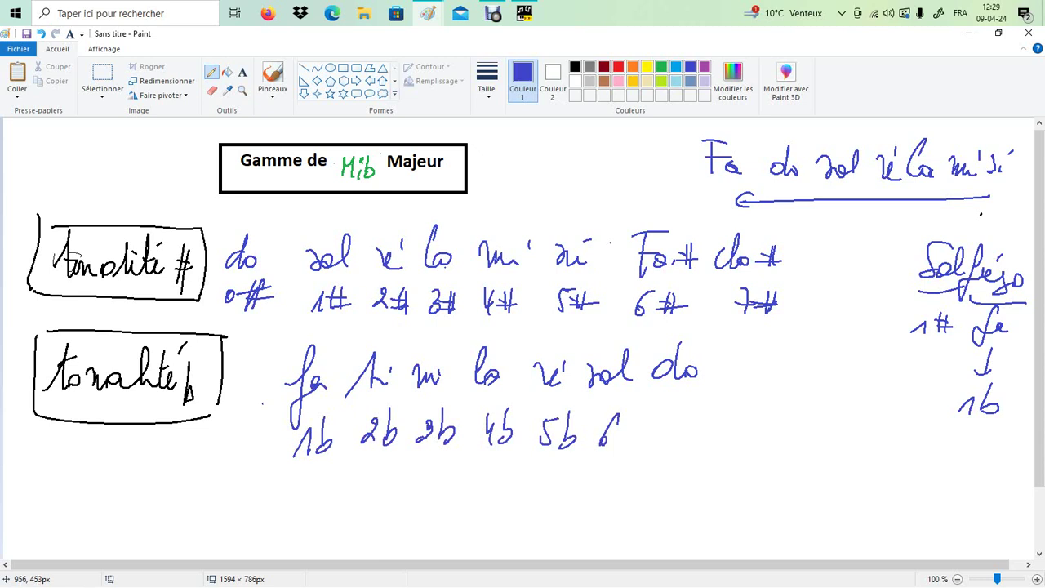
pyautogui.moveTo(629, 411)
pyautogui.mouseDown()
pyautogui.moveTo(632, 441)
pyautogui.moveTo(678, 447)
pyautogui.mouseUp()
pyautogui.moveTo(672, 430); pyautogui.dragTo(717, 433)
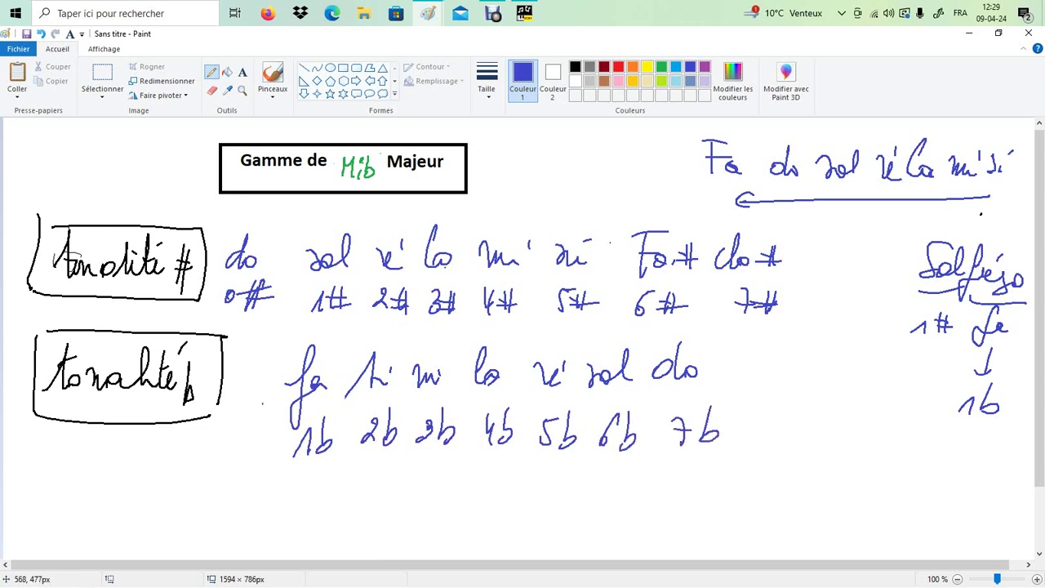
# Draw a bracket around 2b in the flat row and underline it.
pyautogui.moveTo(367, 405); pyautogui.dragTo(354, 461)
pyautogui.moveTo(366, 412)
pyautogui.mouseDown()
pyautogui.moveTo(408, 424)
pyautogui.moveTo(406, 451)
pyautogui.mouseUp()
pyautogui.moveTo(395, 454); pyautogui.dragTo(374, 455)
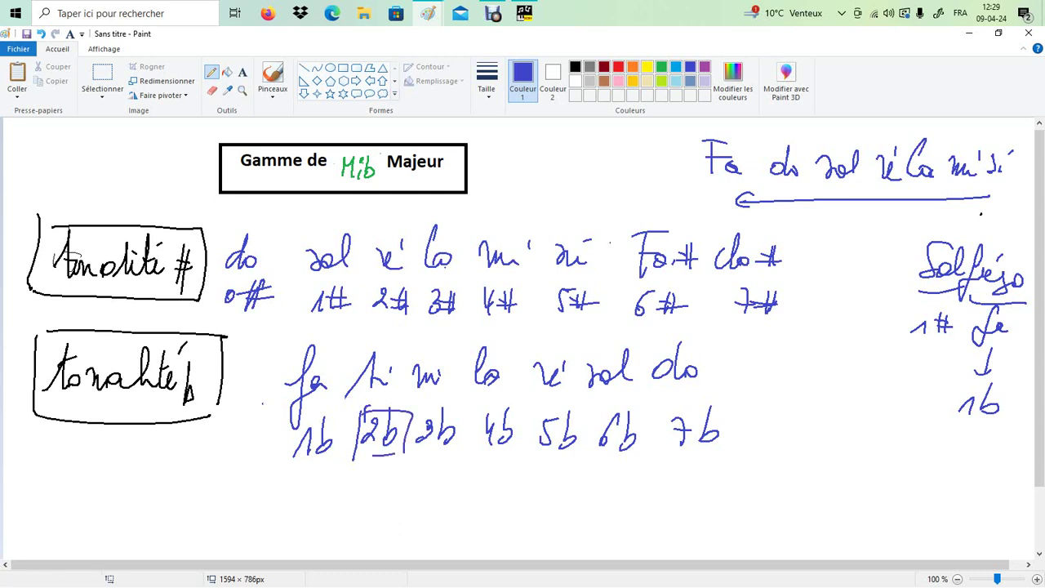
# Write sib under 1b and sib, mib under 2b, and add a flat sign after si in the flat row.
pyautogui.moveTo(299, 473)
pyautogui.mouseDown()
pyautogui.moveTo(311, 492)
pyautogui.moveTo(316, 480)
pyautogui.mouseUp()
pyautogui.moveTo(325, 464)
pyautogui.mouseDown()
pyautogui.moveTo(322, 489)
pyautogui.moveTo(387, 477)
pyautogui.mouseUp()
pyautogui.moveTo(389, 466)
pyautogui.mouseDown()
pyautogui.moveTo(381, 506)
pyautogui.moveTo(392, 508)
pyautogui.moveTo(404, 480)
pyautogui.moveTo(400, 510)
pyautogui.mouseUp()
pyautogui.moveTo(398, 357)
pyautogui.mouseDown()
pyautogui.moveTo(391, 394)
pyautogui.moveTo(396, 385)
pyautogui.mouseUp()
# In turquoise, circle si in the sharp row and sib in the flat row, and retrace the flat of sib under 2b.
pyautogui.click(675, 66)
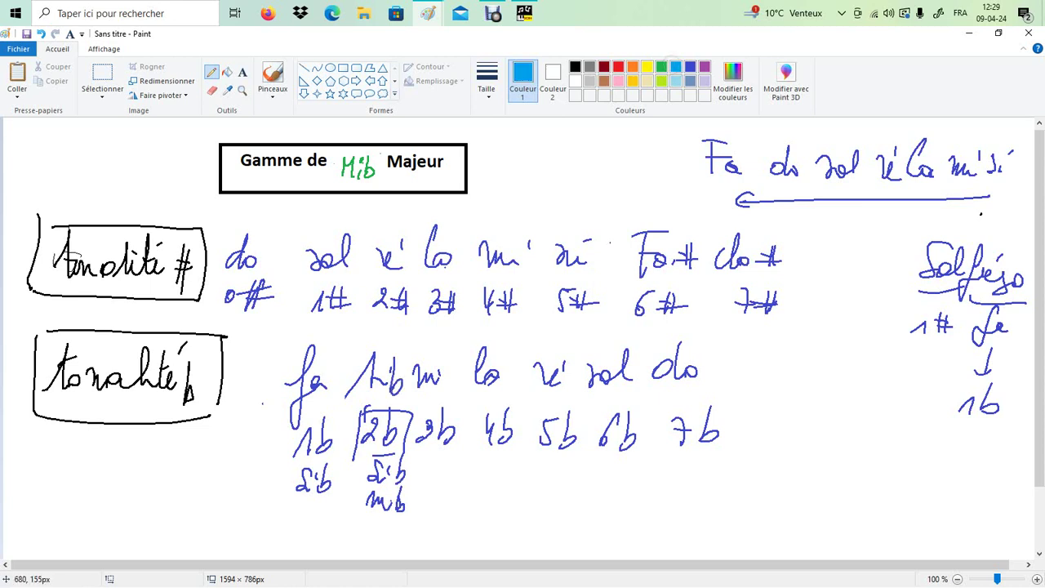
pyautogui.moveTo(563, 220)
pyautogui.mouseDown()
pyautogui.moveTo(600, 245)
pyautogui.moveTo(555, 219)
pyautogui.mouseUp()
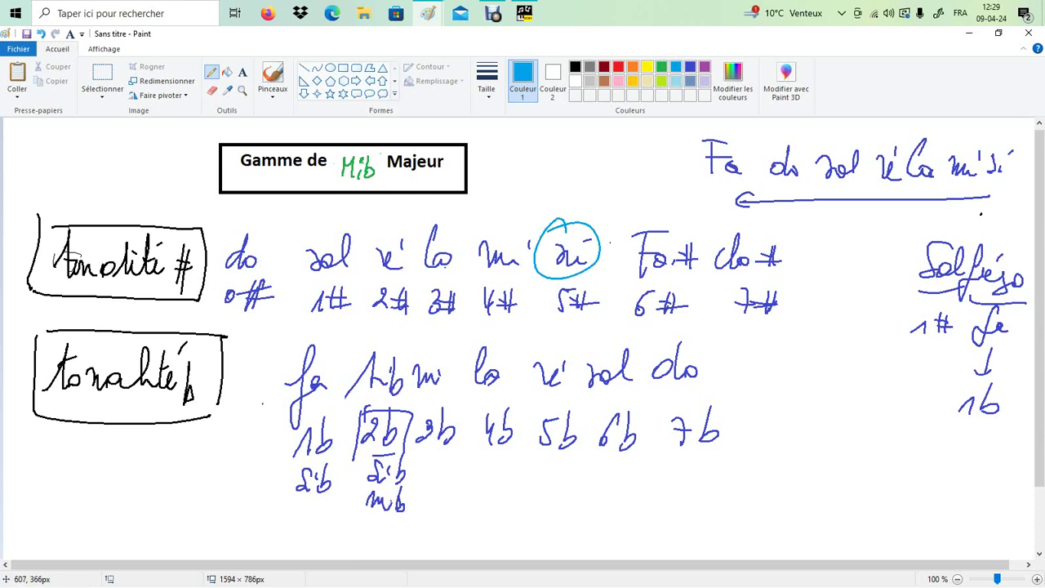
pyautogui.moveTo(398, 348)
pyautogui.mouseDown()
pyautogui.moveTo(380, 343)
pyautogui.moveTo(364, 402)
pyautogui.moveTo(413, 358)
pyautogui.mouseUp()
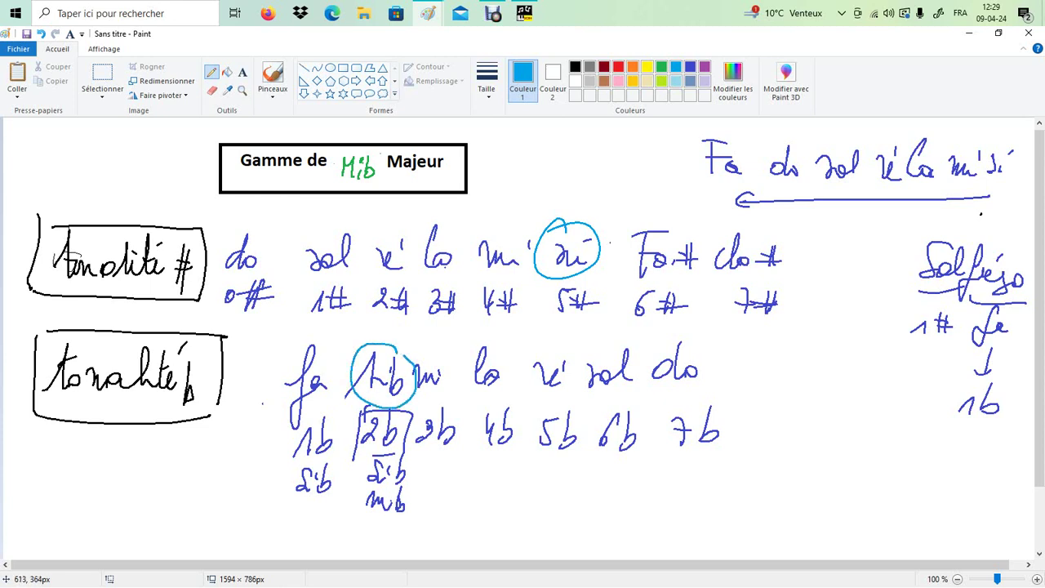
pyautogui.moveTo(397, 460); pyautogui.dragTo(399, 480)
# In black, retrace the 3 of 3b and list sib, mib and lab beneath it.
pyautogui.click(575, 66)
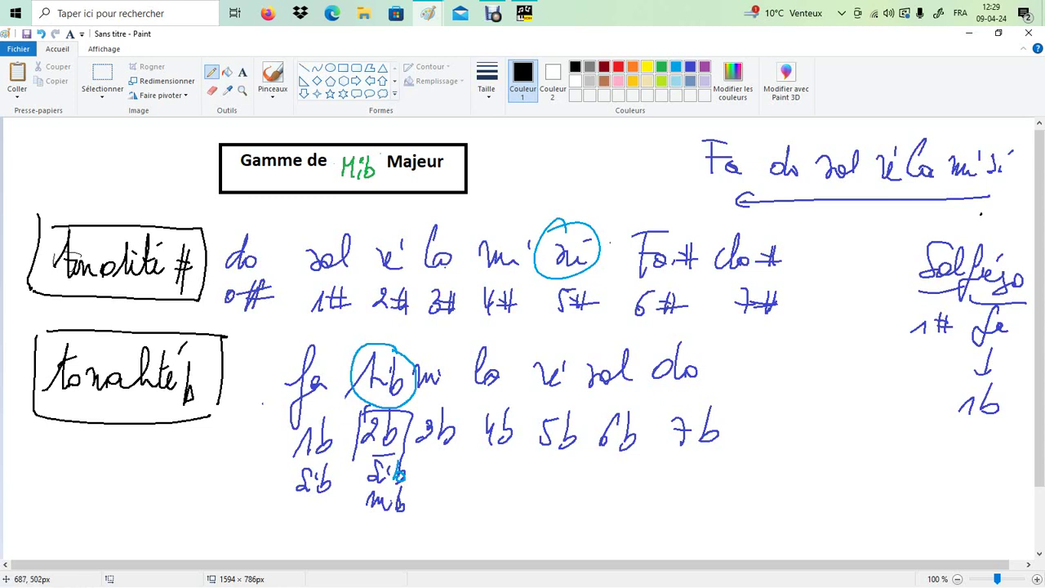
pyautogui.moveTo(418, 420)
pyautogui.mouseDown()
pyautogui.moveTo(420, 478)
pyautogui.moveTo(447, 473)
pyautogui.moveTo(437, 496)
pyautogui.moveTo(458, 496)
pyautogui.mouseUp()
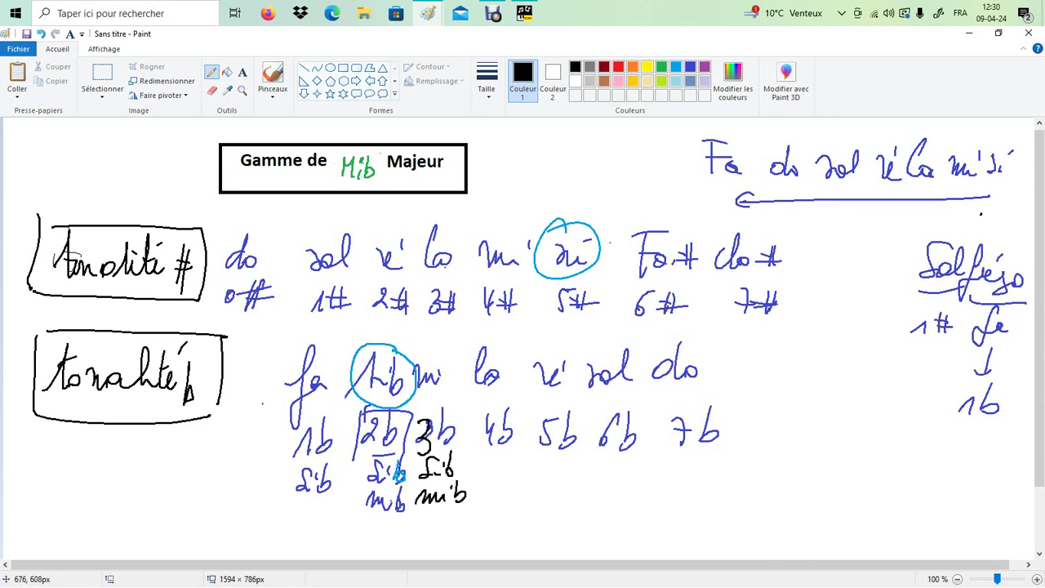
pyautogui.moveTo(412, 532)
pyautogui.mouseDown()
pyautogui.moveTo(424, 508)
pyautogui.moveTo(441, 526)
pyautogui.moveTo(457, 523)
pyautogui.mouseUp()
# Add black flat signs after mi, la, ré, sol and do in the flat row.
pyautogui.moveTo(449, 360); pyautogui.dragTo(444, 384)
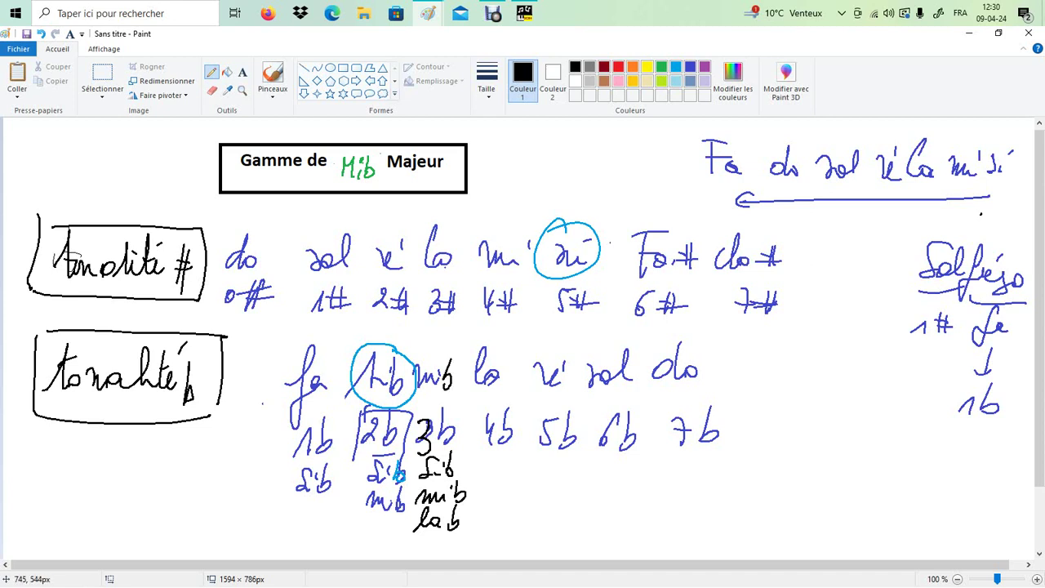
pyautogui.moveTo(505, 349); pyautogui.dragTo(508, 383)
pyautogui.moveTo(567, 364); pyautogui.dragTo(573, 395)
pyautogui.moveTo(635, 364); pyautogui.dragTo(646, 397)
pyautogui.moveTo(708, 350); pyautogui.dragTo(709, 383)
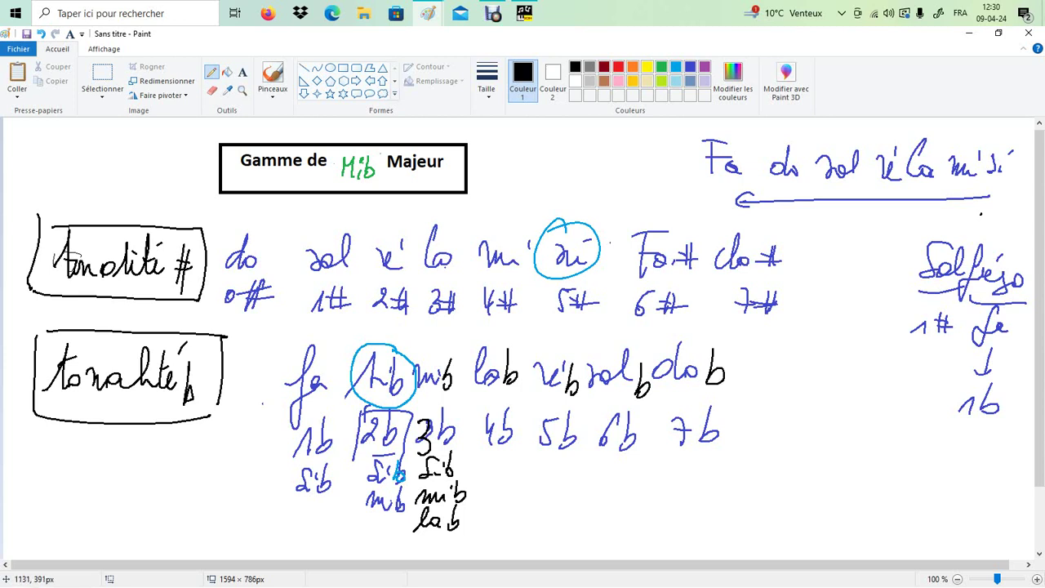
# Write "do" with 0b beneath it in black in front of fa in the flat row.
pyautogui.moveTo(255, 362)
pyautogui.mouseDown()
pyautogui.moveTo(246, 372)
pyautogui.moveTo(260, 347)
pyautogui.moveTo(267, 374)
pyautogui.mouseUp()
pyautogui.moveTo(253, 389); pyautogui.dragTo(258, 412)
pyautogui.moveTo(252, 389); pyautogui.dragTo(251, 404)
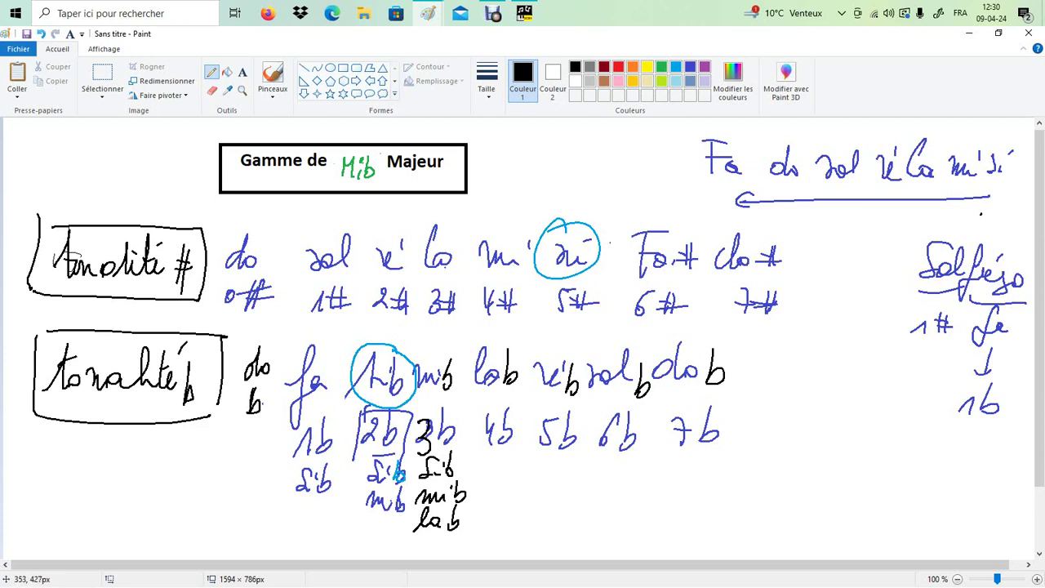
pyautogui.moveTo(239, 401); pyautogui.dragTo(237, 402)
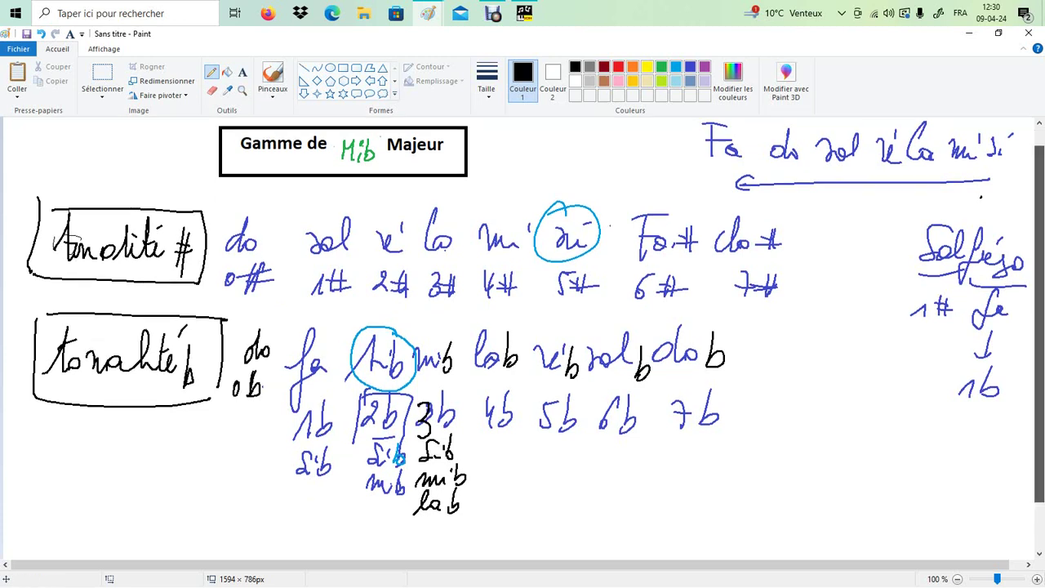
# Place black dots beneath the flat counts: four under 4b, five under 5b, six under 6b and seven under 7b.
pyautogui.scroll(-1, 950, 419)
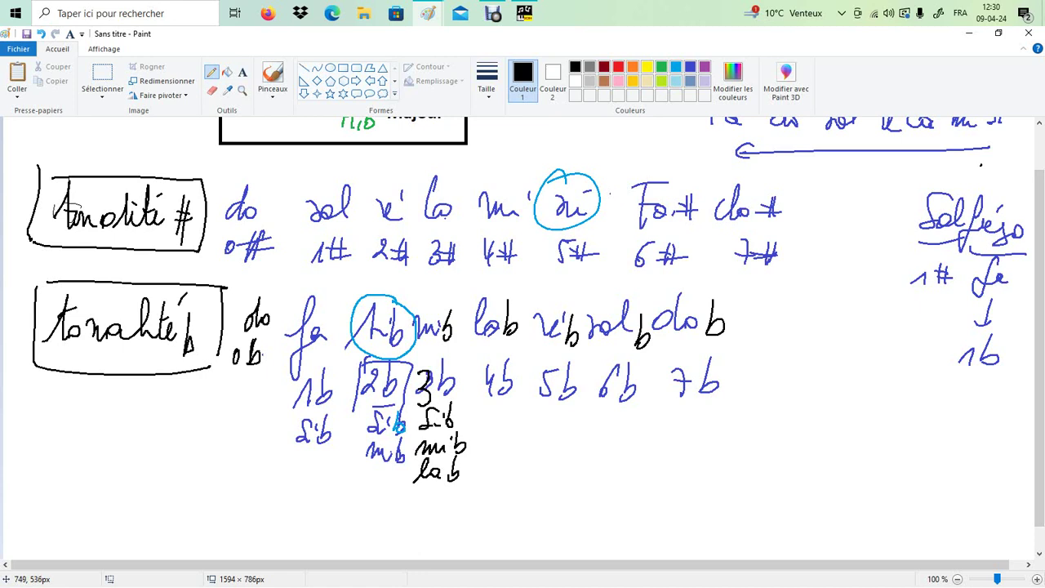
pyautogui.moveTo(497, 413); pyautogui.dragTo(496, 442)
pyautogui.moveTo(554, 411); pyautogui.dragTo(556, 418)
pyautogui.moveTo(605, 431); pyautogui.dragTo(605, 439)
pyautogui.click(605, 492)
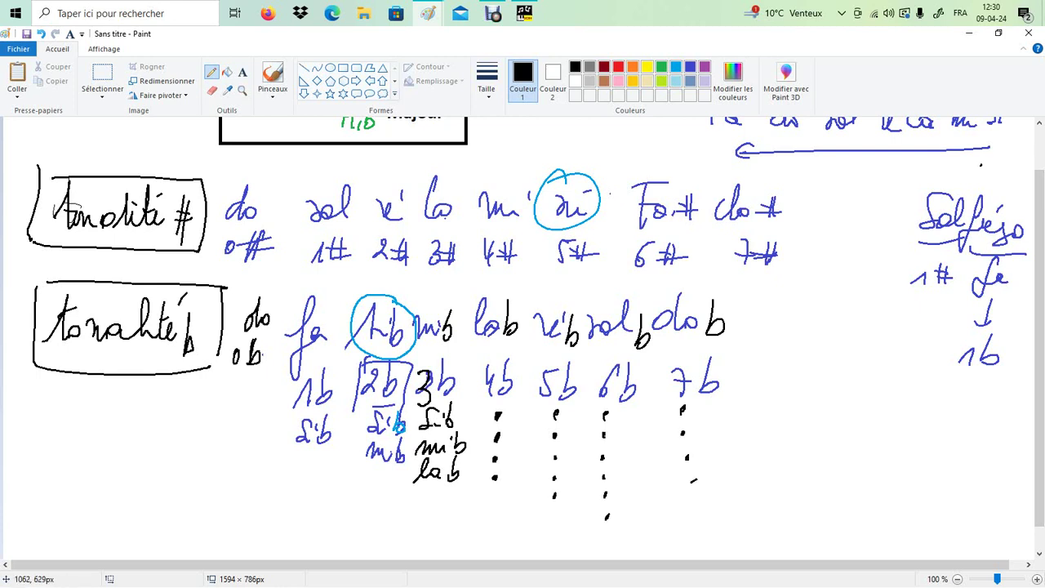
pyautogui.click(696, 503)
pyautogui.click(696, 522)
pyautogui.click(694, 542)
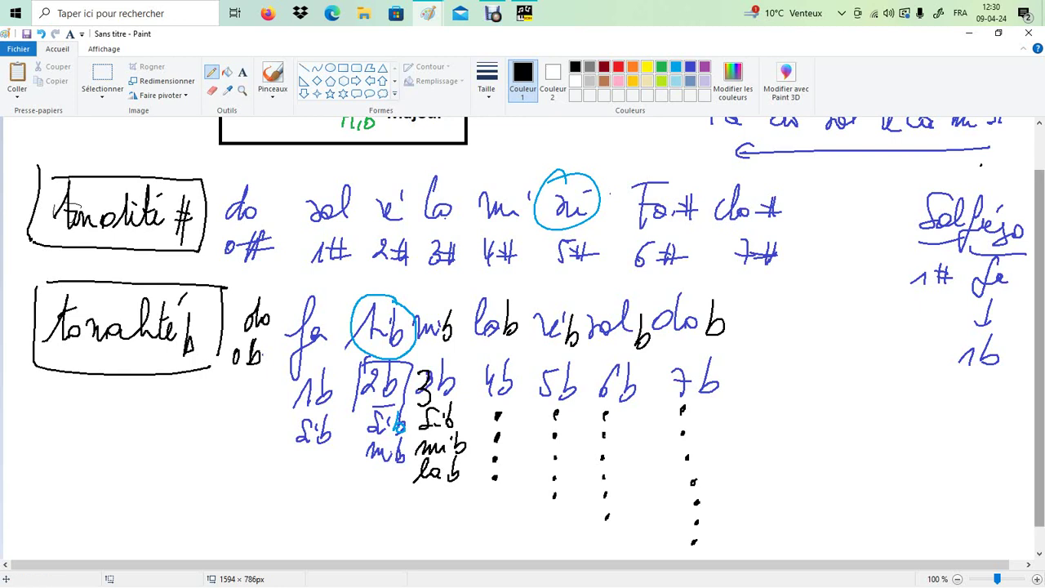
# Draw a black box around fa in the flat row and an arrow pointing to the sib beneath 1b.
pyautogui.scroll(2, 536, 332)
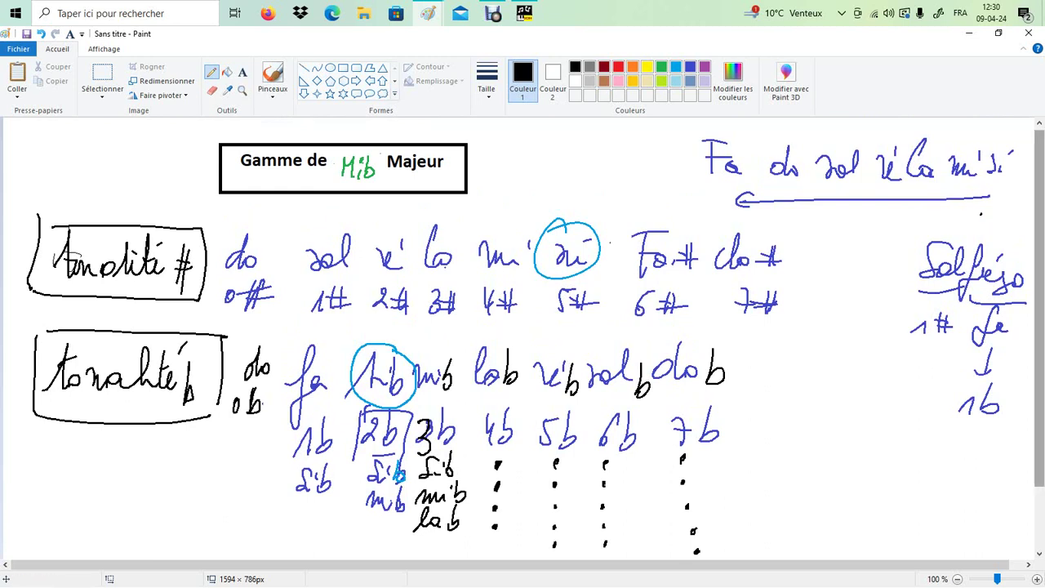
pyautogui.scroll(-2, 526, 336)
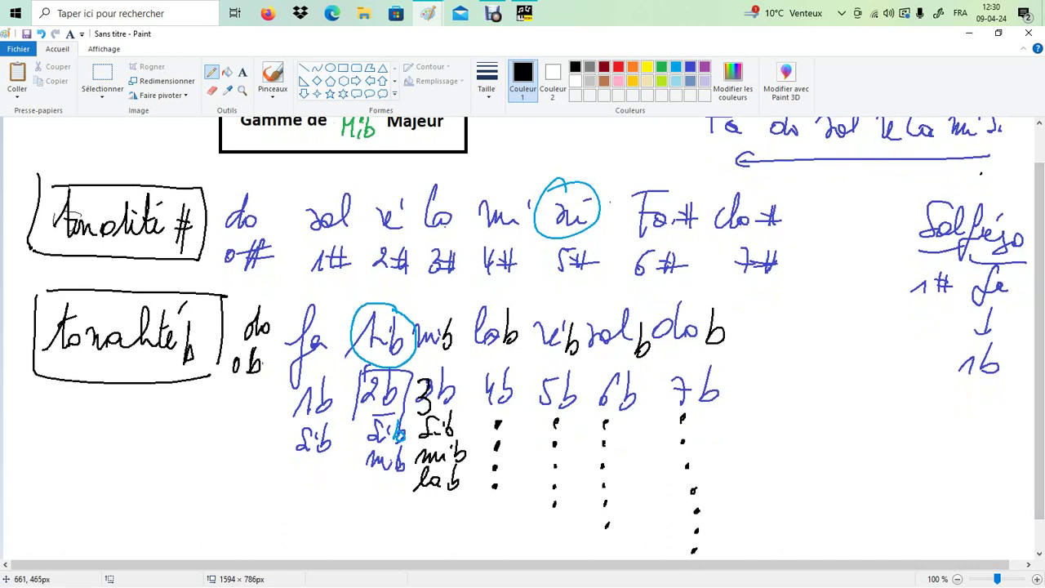
pyautogui.moveTo(287, 374)
pyautogui.mouseDown()
pyautogui.moveTo(285, 302)
pyautogui.moveTo(340, 352)
pyautogui.moveTo(300, 368)
pyautogui.mouseUp()
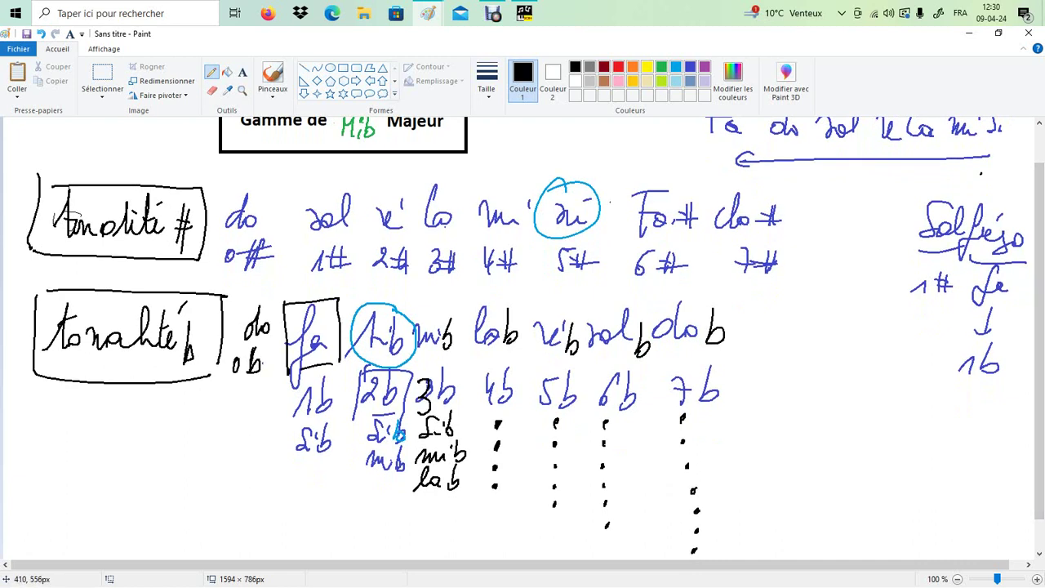
pyautogui.moveTo(237, 456); pyautogui.dragTo(277, 447)
# Circle in black the matching pairs fa# and fa, si and sib, mi and mib across the sharp and flat rows.
pyautogui.moveTo(666, 178); pyautogui.dragTo(654, 186)
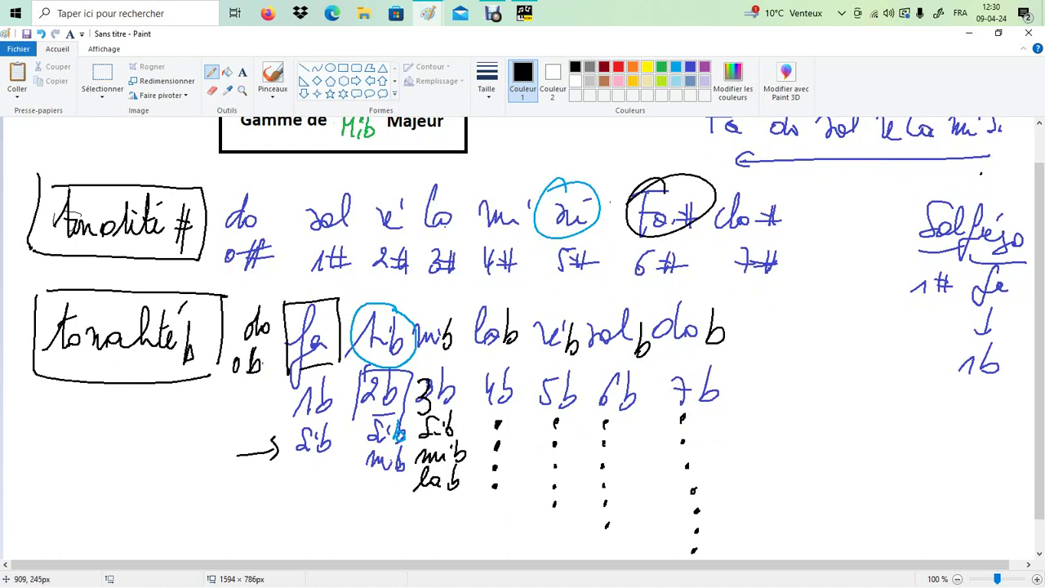
pyautogui.moveTo(330, 307); pyautogui.dragTo(302, 309)
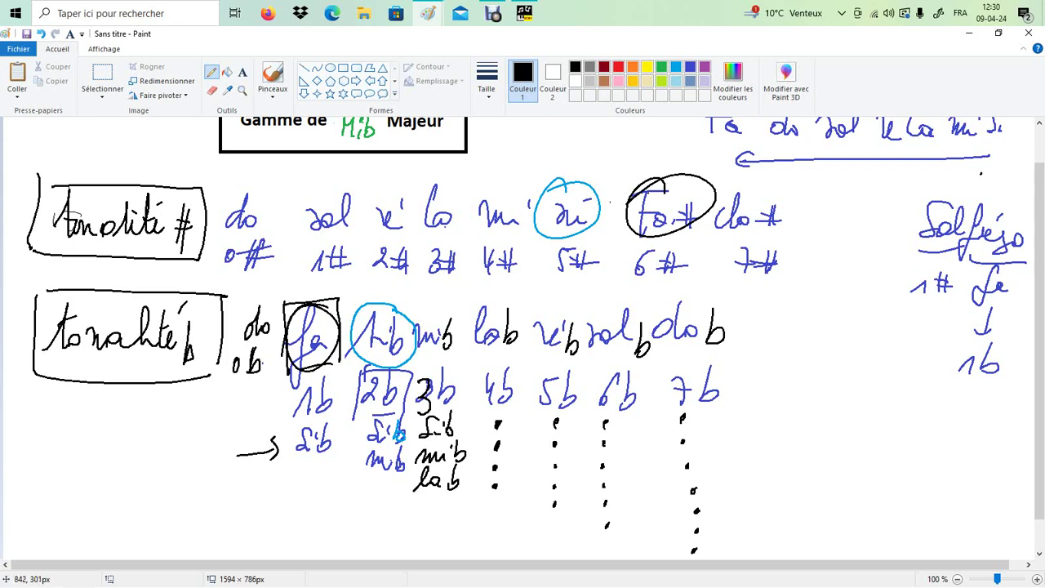
pyautogui.moveTo(575, 182); pyautogui.dragTo(535, 220)
pyautogui.moveTo(395, 309)
pyautogui.mouseDown()
pyautogui.moveTo(359, 312)
pyautogui.moveTo(400, 309)
pyautogui.mouseUp()
pyautogui.moveTo(511, 184)
pyautogui.mouseDown()
pyautogui.moveTo(491, 189)
pyautogui.moveTo(515, 186)
pyautogui.mouseUp()
pyautogui.moveTo(445, 310)
pyautogui.mouseDown()
pyautogui.moveTo(410, 320)
pyautogui.moveTo(423, 312)
pyautogui.mouseUp()
# Circle in black the remaining pairs la and lab, ré and réb, sol and solb, do and dob across both rows.
pyautogui.moveTo(445, 182)
pyautogui.mouseDown()
pyautogui.moveTo(457, 236)
pyautogui.moveTo(441, 183)
pyautogui.mouseUp()
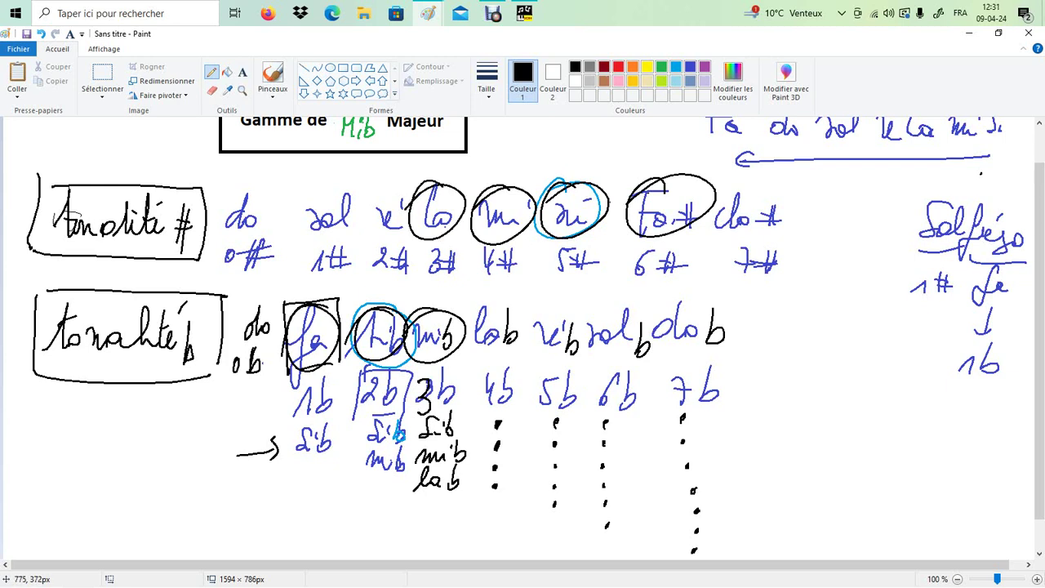
pyautogui.moveTo(500, 292)
pyautogui.mouseDown()
pyautogui.moveTo(490, 357)
pyautogui.moveTo(477, 306)
pyautogui.mouseUp()
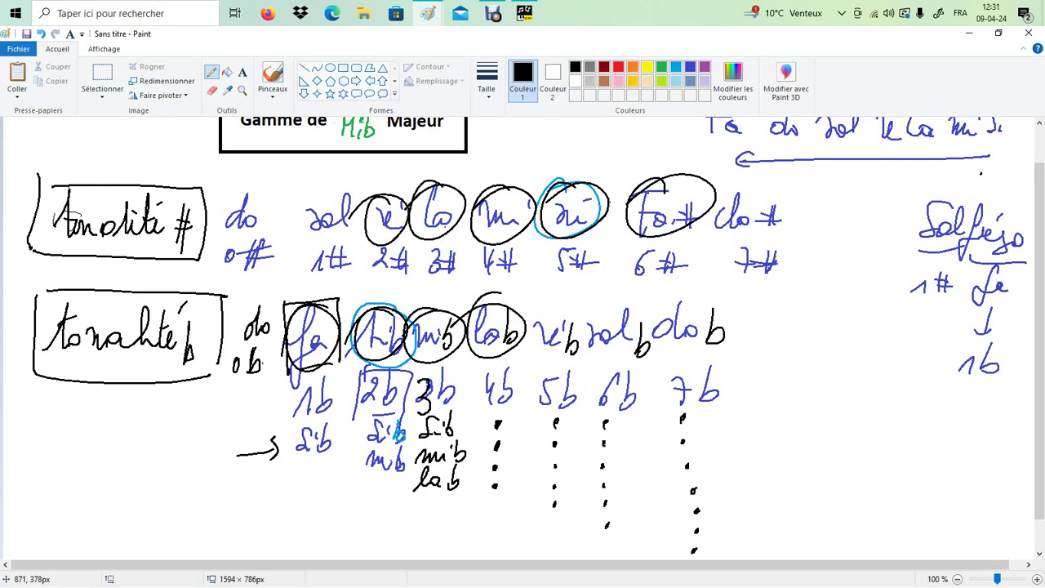
pyautogui.moveTo(561, 300); pyautogui.dragTo(531, 356)
pyautogui.moveTo(327, 185)
pyautogui.mouseDown()
pyautogui.moveTo(299, 205)
pyautogui.moveTo(304, 193)
pyautogui.mouseUp()
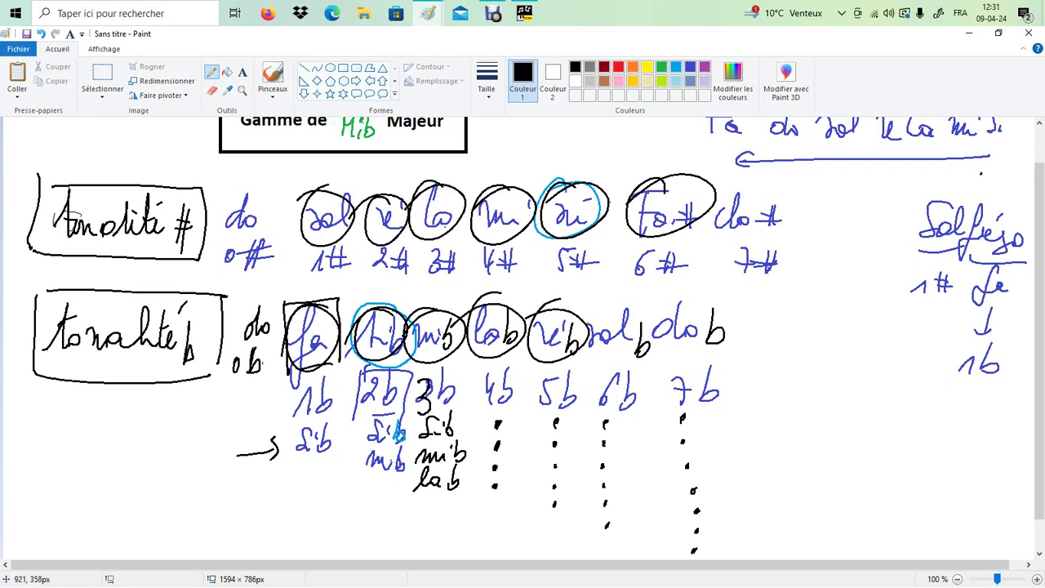
pyautogui.moveTo(666, 311)
pyautogui.mouseDown()
pyautogui.moveTo(608, 320)
pyautogui.moveTo(663, 307)
pyautogui.mouseUp()
pyautogui.moveTo(254, 184); pyautogui.dragTo(245, 185)
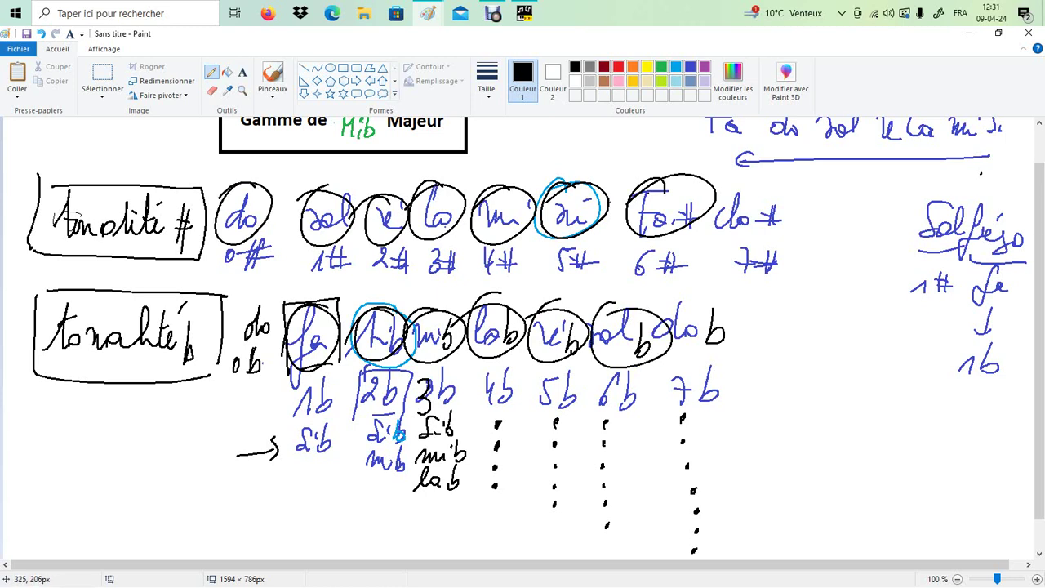
pyautogui.moveTo(694, 298)
pyautogui.mouseDown()
pyautogui.moveTo(666, 347)
pyautogui.moveTo(692, 300)
pyautogui.mouseUp()
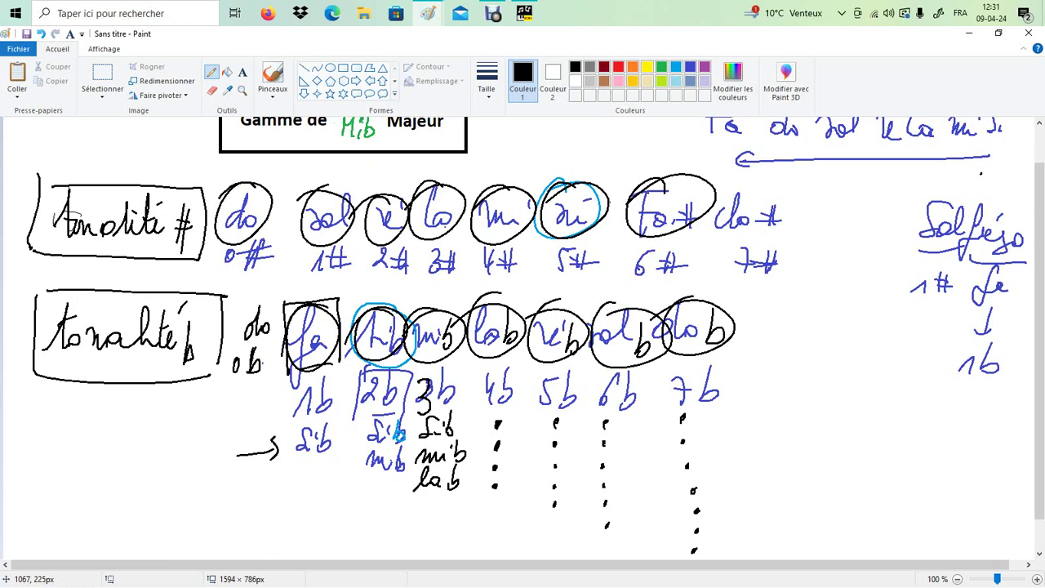
# Circle 1b under fa in green.
pyautogui.click(661, 66)
pyautogui.moveTo(327, 374)
pyautogui.mouseDown()
pyautogui.moveTo(300, 377)
pyautogui.moveTo(272, 423)
pyautogui.mouseUp()
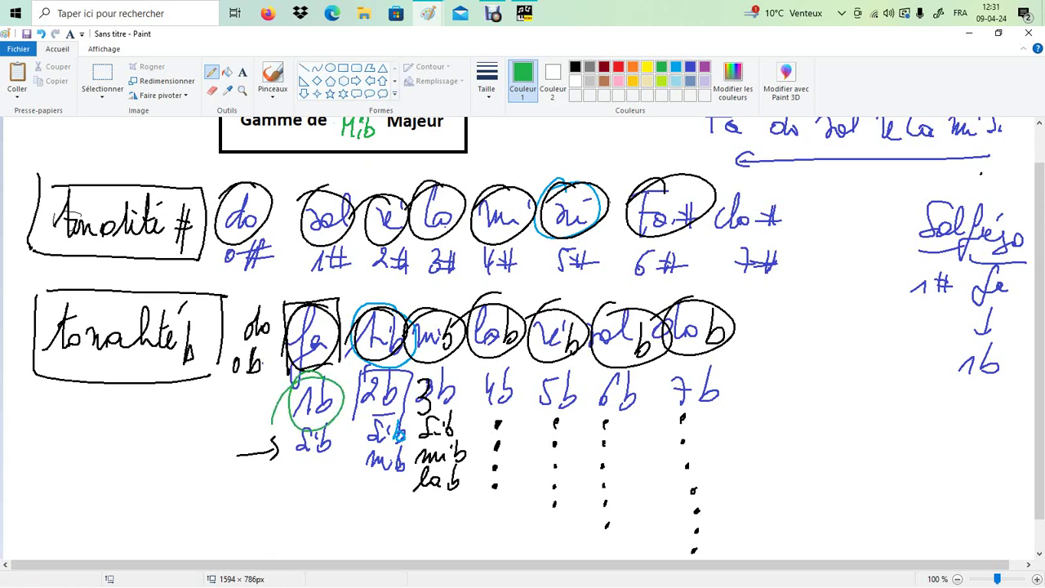
pyautogui.moveTo(665, 237); pyautogui.dragTo(658, 239)
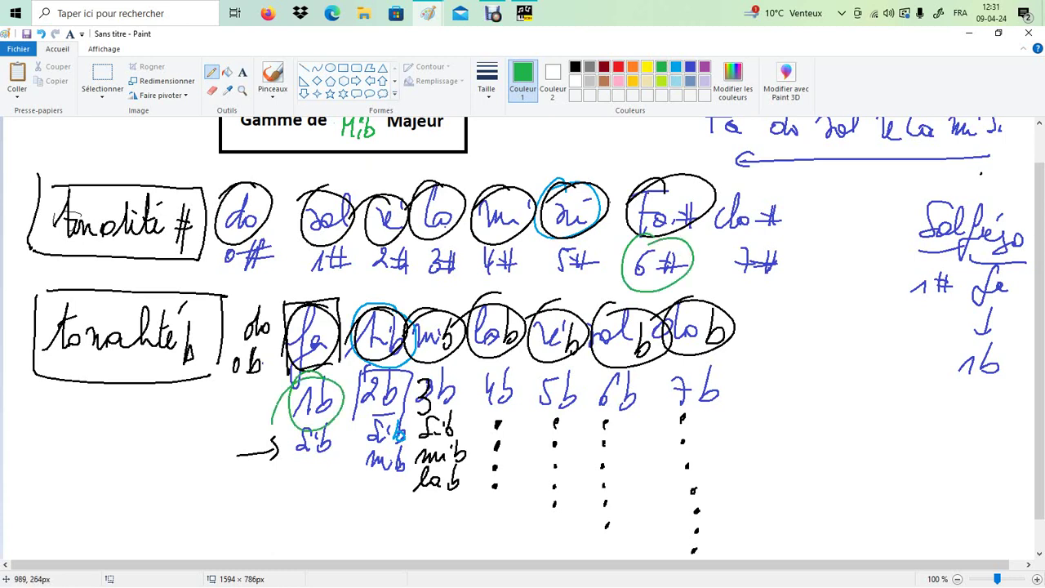
pyautogui.moveTo(343, 400); pyautogui.dragTo(659, 239)
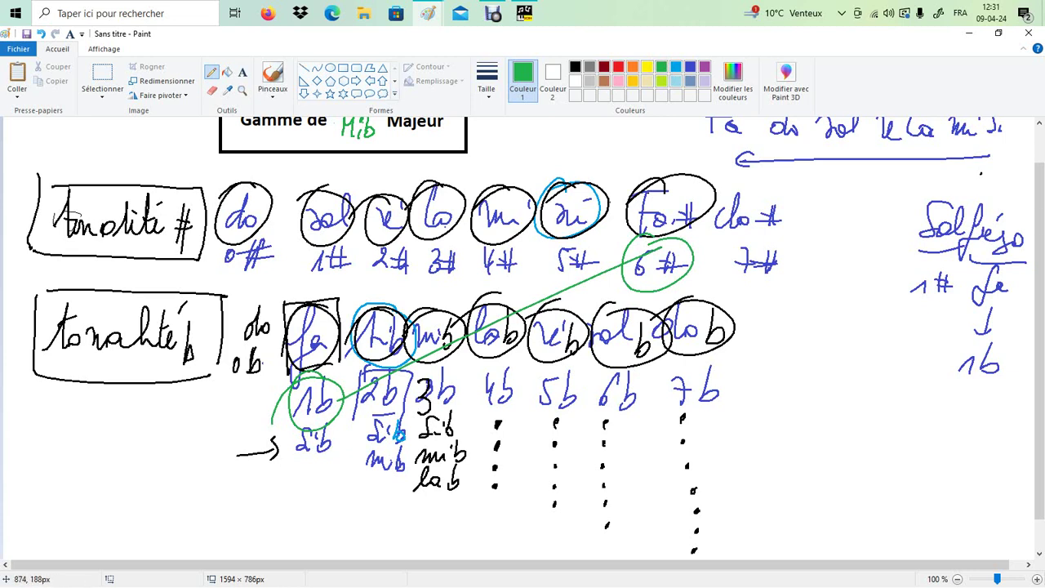
pyautogui.click(41, 33)
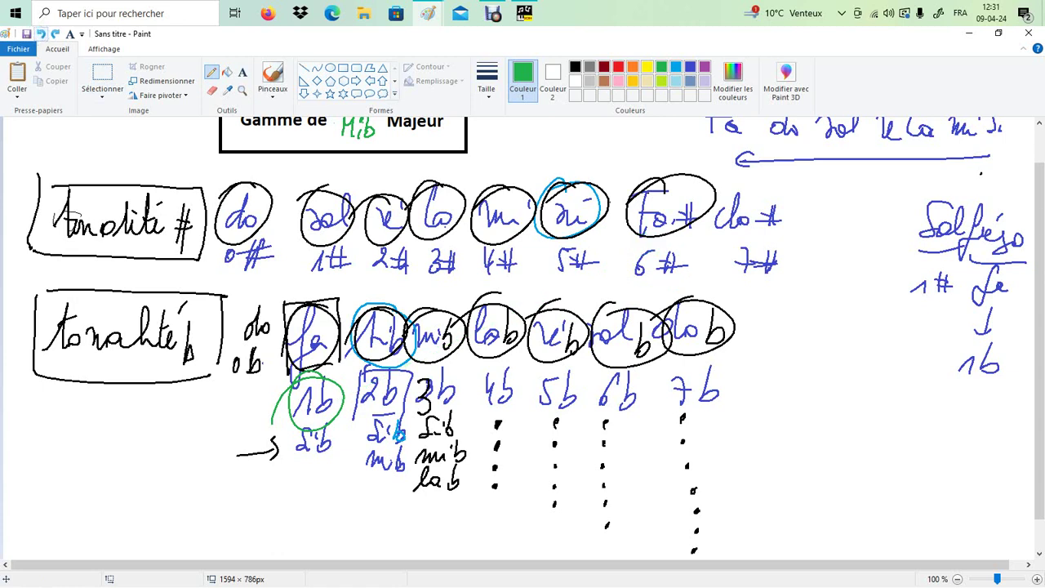
pyautogui.click(41, 33)
# In green, circle si, sib and 5#, and box the sib and mib list beneath 2b.
pyautogui.moveTo(616, 206)
pyautogui.mouseDown()
pyautogui.moveTo(549, 213)
pyautogui.moveTo(579, 180)
pyautogui.mouseUp()
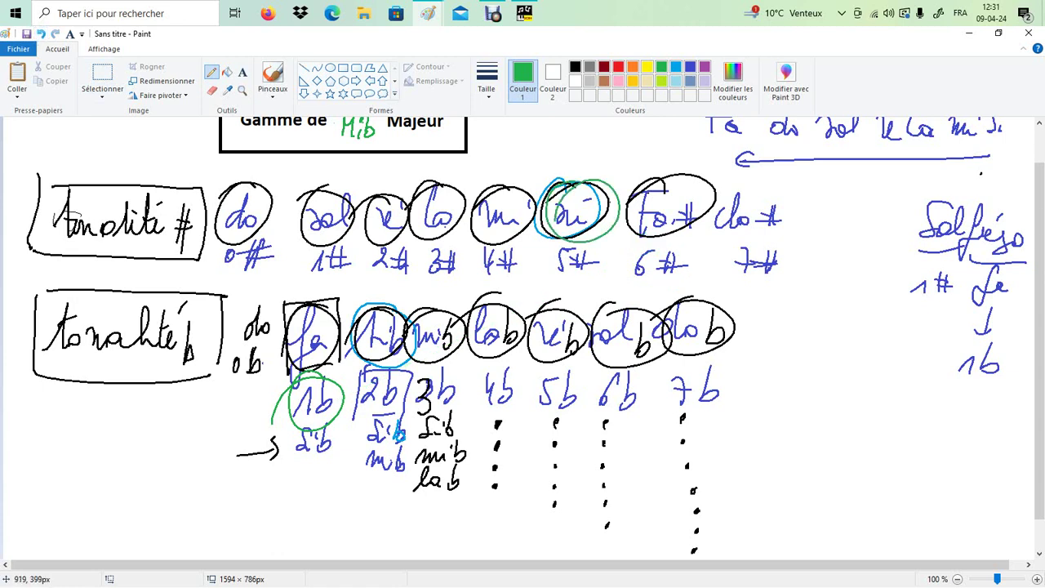
pyautogui.moveTo(381, 310)
pyautogui.mouseDown()
pyautogui.moveTo(404, 327)
pyautogui.moveTo(379, 345)
pyautogui.mouseUp()
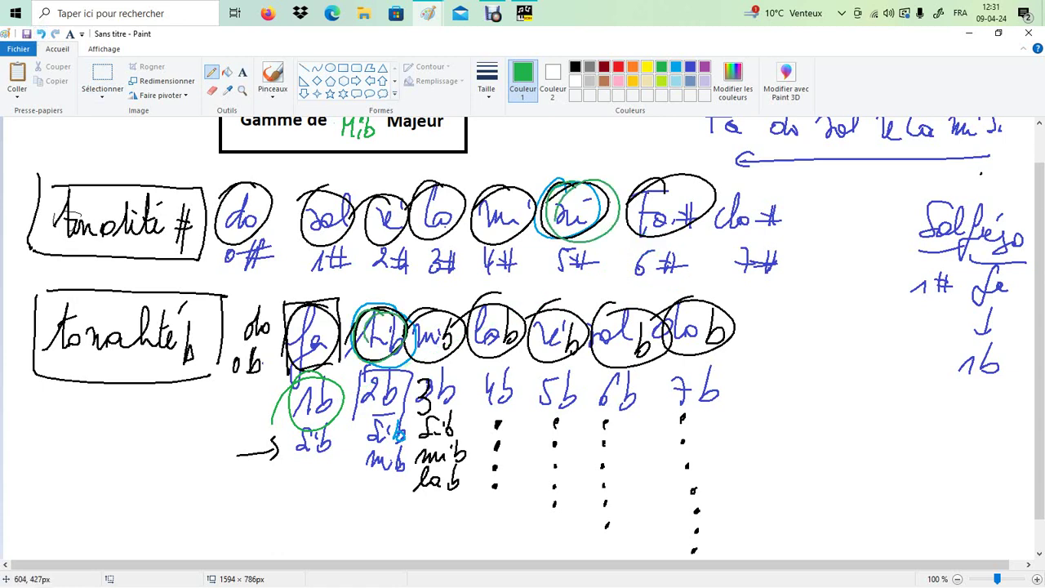
pyautogui.moveTo(400, 419)
pyautogui.mouseDown()
pyautogui.moveTo(363, 459)
pyautogui.moveTo(412, 425)
pyautogui.moveTo(372, 483)
pyautogui.mouseUp()
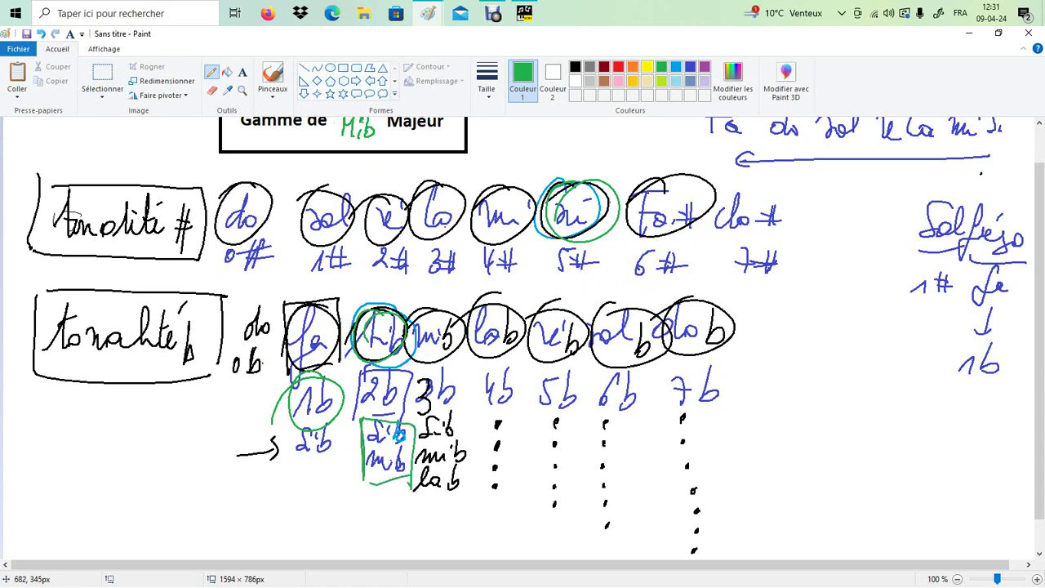
pyautogui.moveTo(386, 336); pyautogui.dragTo(590, 237)
# Circle mi in the sharp row and mib in the flat row in green, and link the two with a line.
pyautogui.moveTo(467, 238)
pyautogui.mouseDown()
pyautogui.moveTo(490, 196)
pyautogui.moveTo(474, 243)
pyautogui.mouseUp()
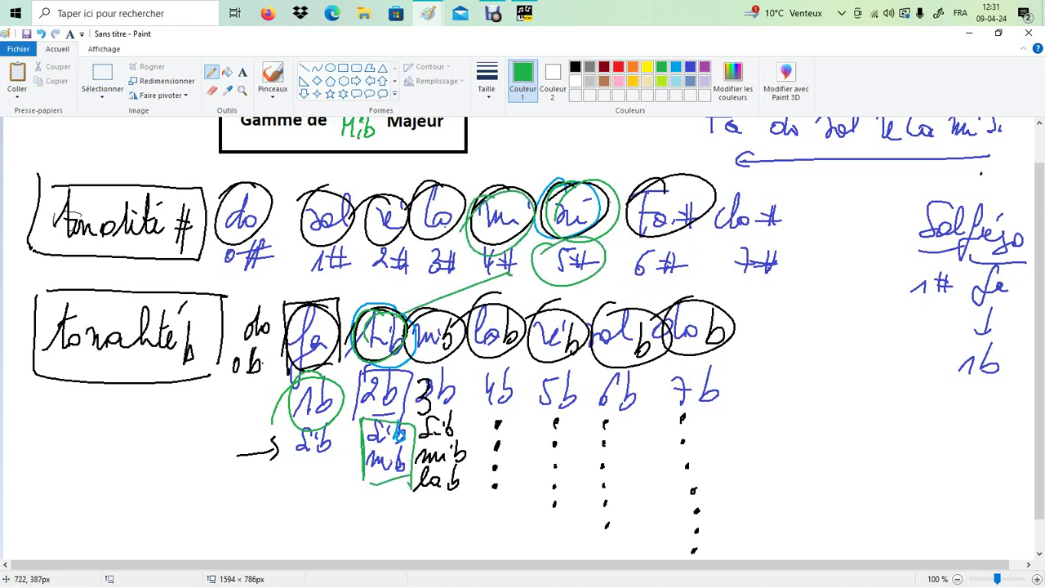
pyautogui.moveTo(445, 312); pyautogui.dragTo(410, 321)
pyautogui.moveTo(411, 443); pyautogui.dragTo(409, 511)
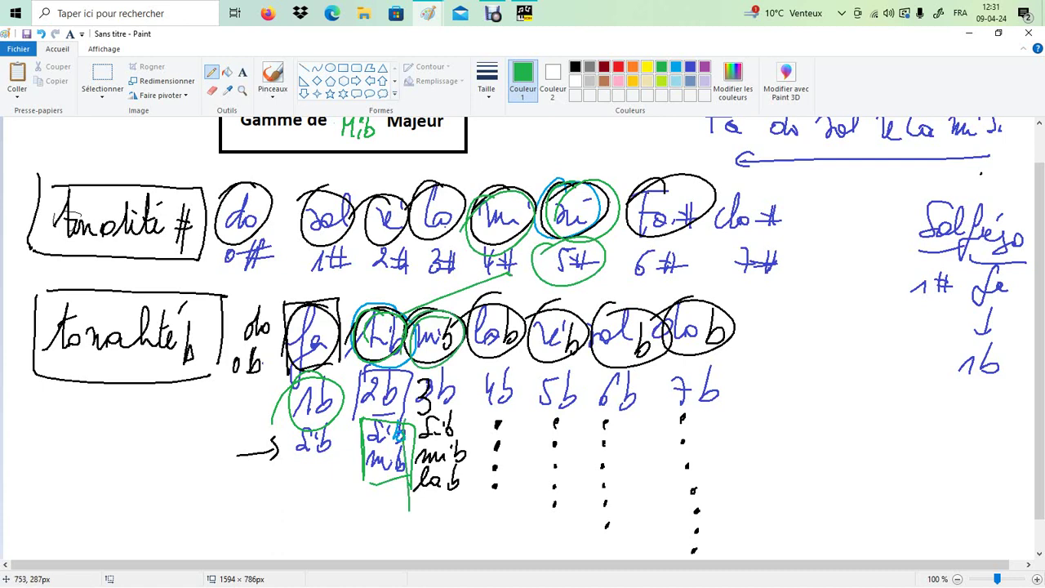
pyautogui.moveTo(470, 246); pyautogui.dragTo(470, 286)
pyautogui.moveTo(484, 242); pyautogui.dragTo(445, 329)
# Circle la in the sharp row and lab in the flat row in green, and join them with a line.
pyautogui.moveTo(448, 176)
pyautogui.mouseDown()
pyautogui.moveTo(415, 196)
pyautogui.moveTo(434, 177)
pyautogui.mouseUp()
pyautogui.moveTo(678, 305); pyautogui.dragTo(664, 338)
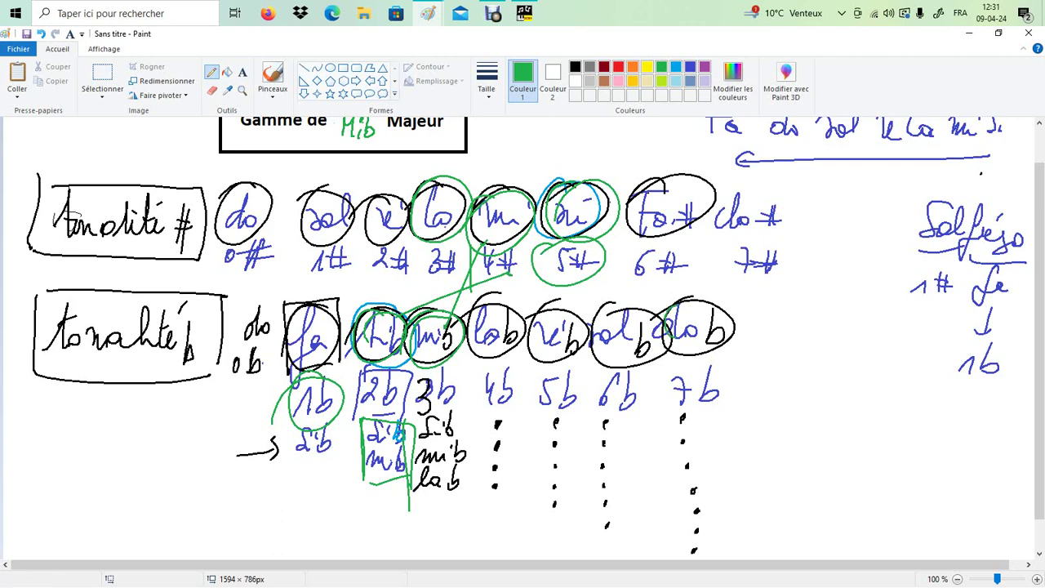
pyautogui.moveTo(501, 308); pyautogui.dragTo(454, 342)
pyautogui.moveTo(442, 239); pyautogui.dragTo(488, 330)
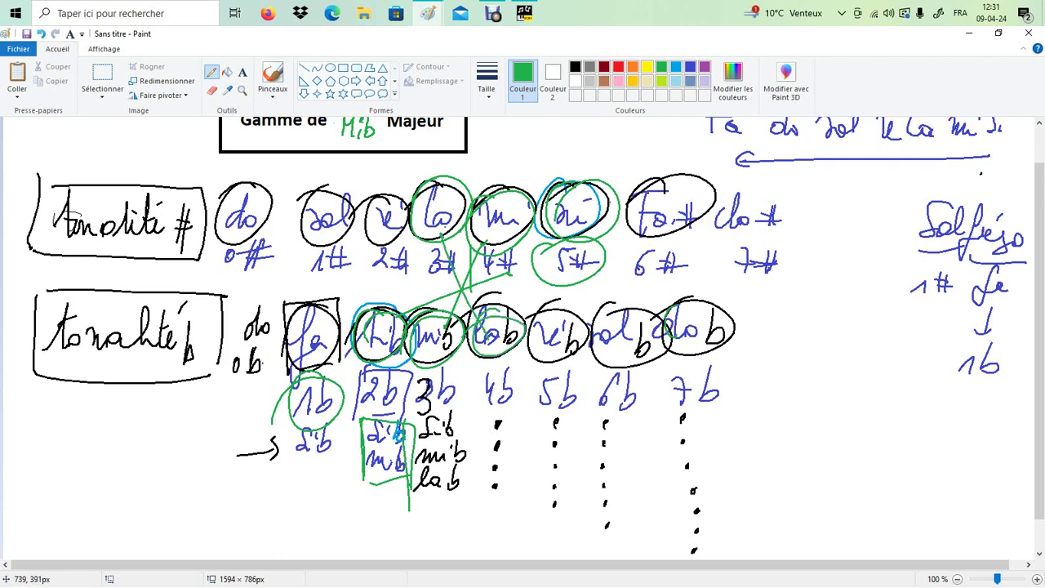
# Circle ré in green and draw lines linking 2# to 5b, 1# to 6b, 0b to the sharp row's far end, and do to dob.
pyautogui.moveTo(389, 199)
pyautogui.mouseDown()
pyautogui.moveTo(369, 239)
pyautogui.moveTo(405, 206)
pyautogui.mouseUp()
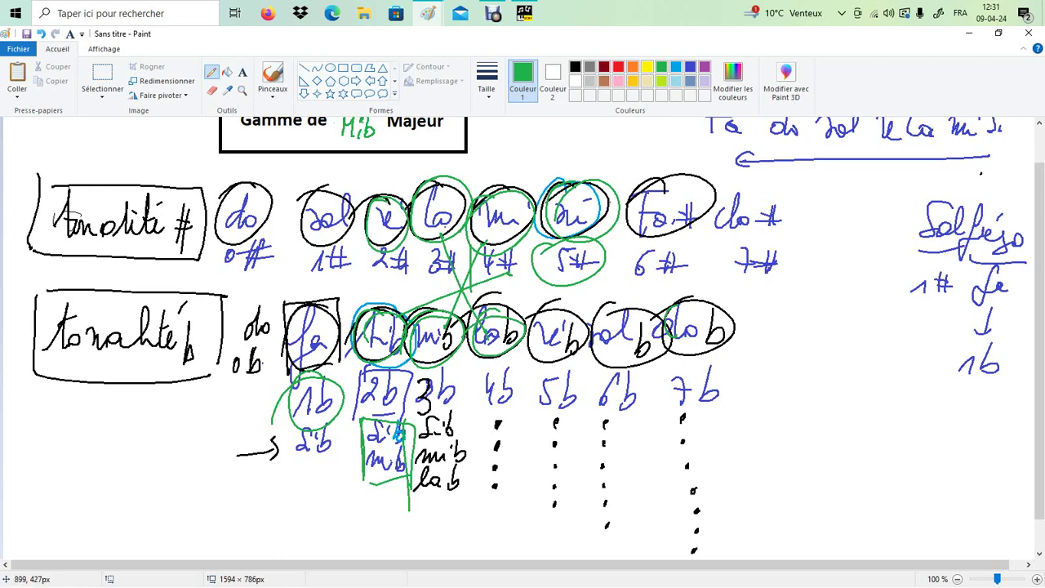
pyautogui.moveTo(390, 260); pyautogui.dragTo(542, 380)
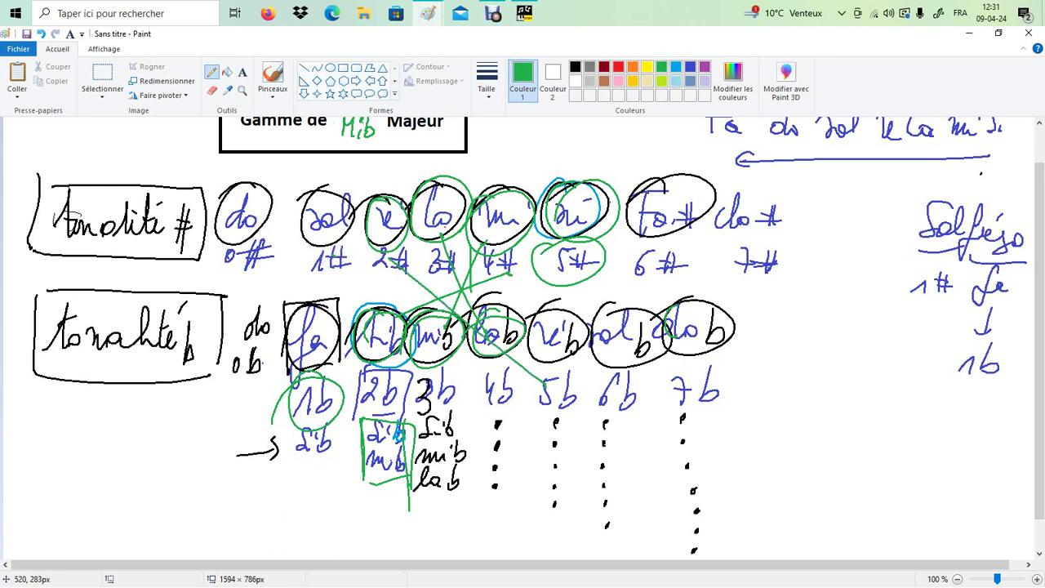
pyautogui.moveTo(340, 258); pyautogui.dragTo(603, 402)
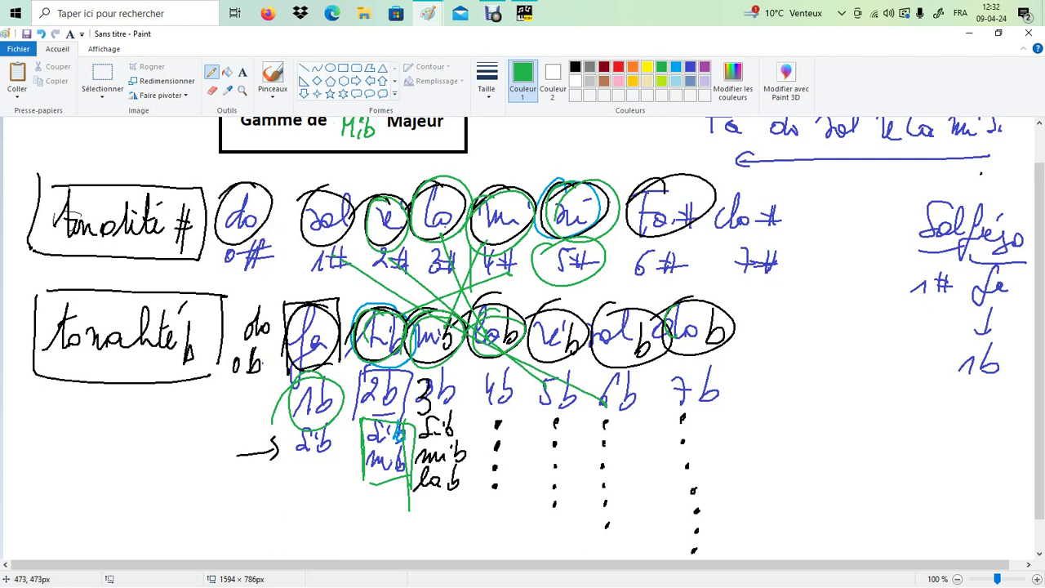
pyautogui.moveTo(245, 371); pyautogui.dragTo(707, 262)
pyautogui.moveTo(261, 226); pyautogui.dragTo(677, 325)
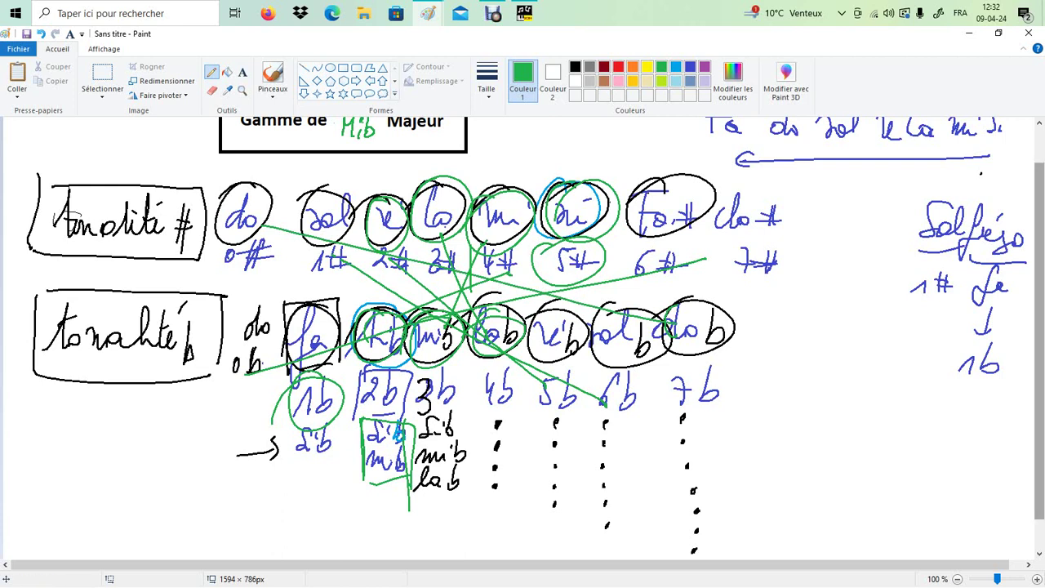
# Switch to the other Paint drawing, which holds the key signature and tonalité boxes linked by blue arrows.
pyautogui.scroll(1, 1038, 326)
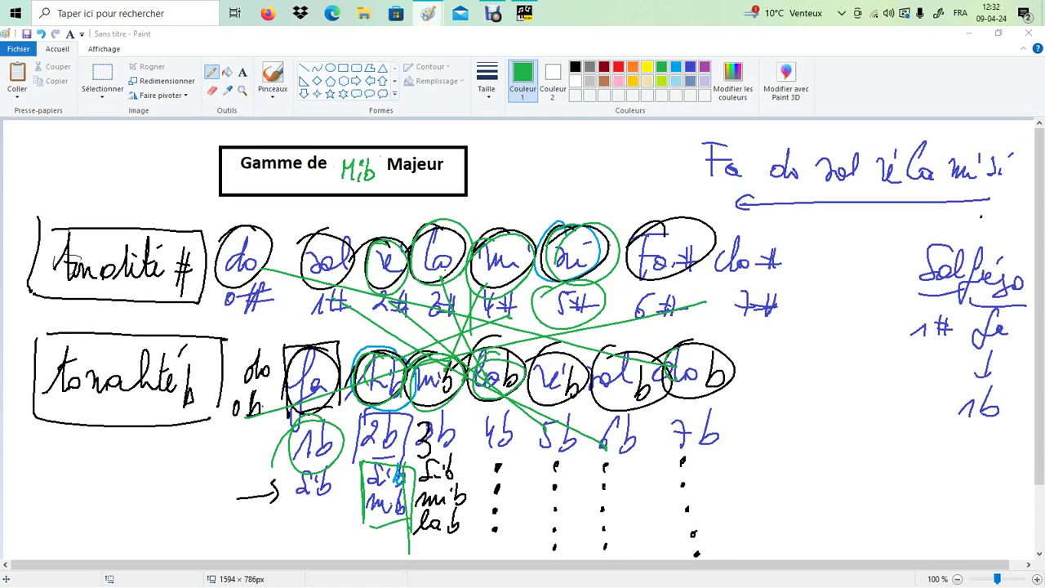
pyautogui.moveTo(428, 13)
pyautogui.click(984, 61)
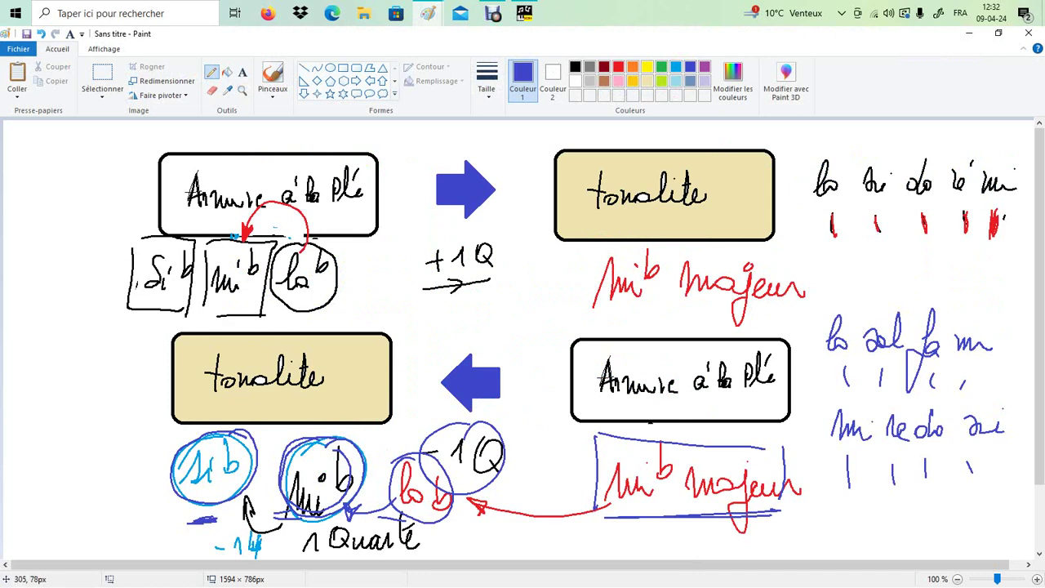
# Delete the sib, mib and lab row beneath the upper key signature box and return to the pencil.
pyautogui.click(102, 80)
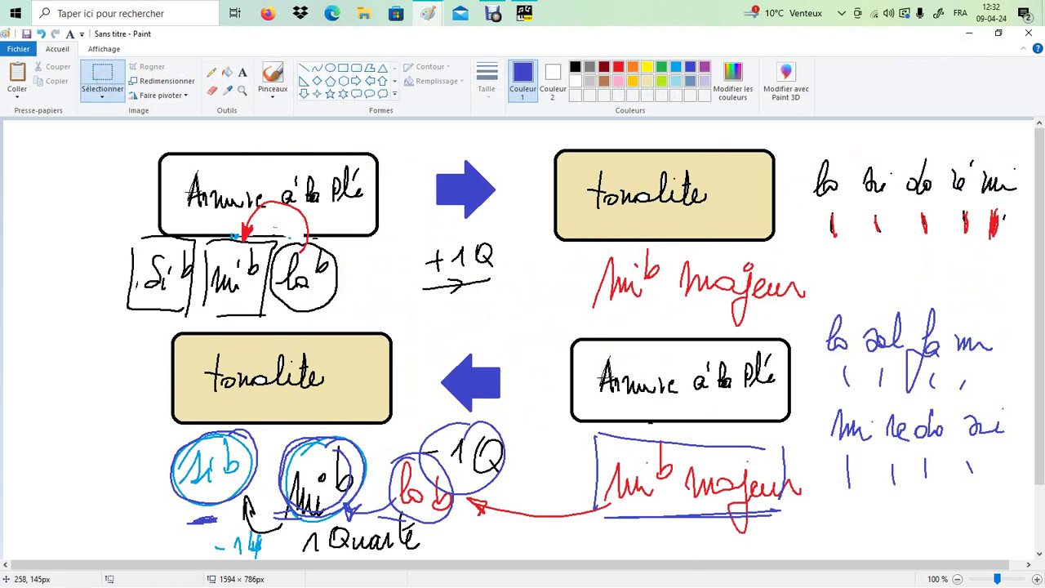
pyautogui.moveTo(128, 237); pyautogui.dragTo(364, 317)
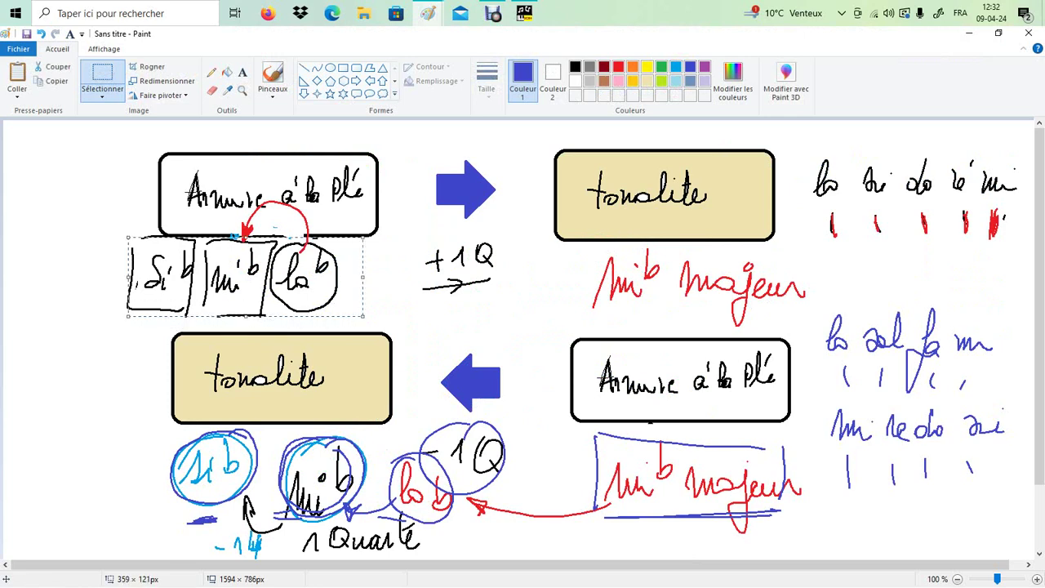
pyautogui.press('Delete')
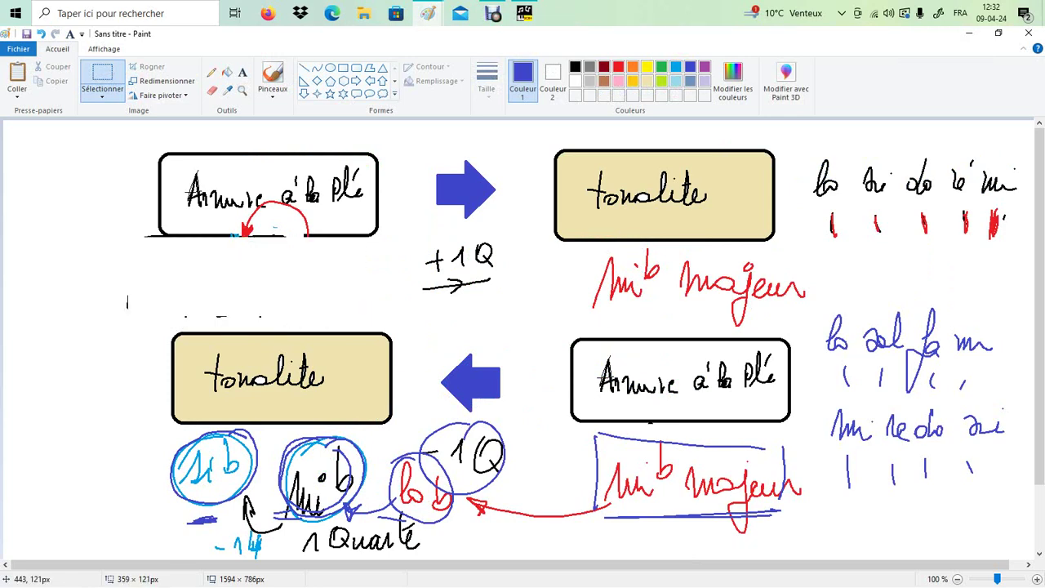
pyautogui.click(211, 72)
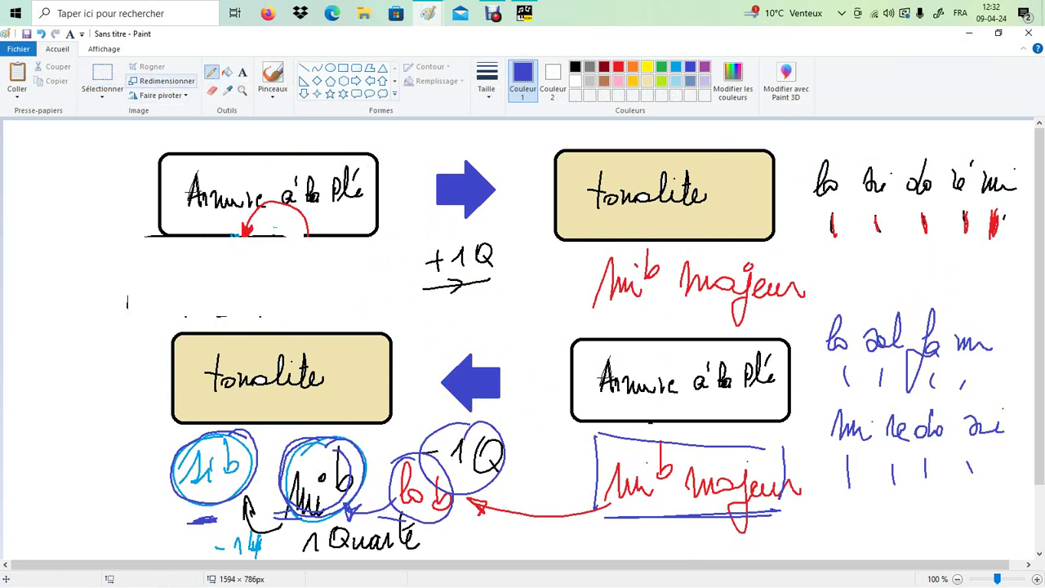
# Undo the recent edits back past the row deletion, the blue circles and frame in the lower half, and the blue la sol fa mi note lists.
pyautogui.click(40, 34)
pyautogui.click(40, 34)
pyautogui.click(40, 33)
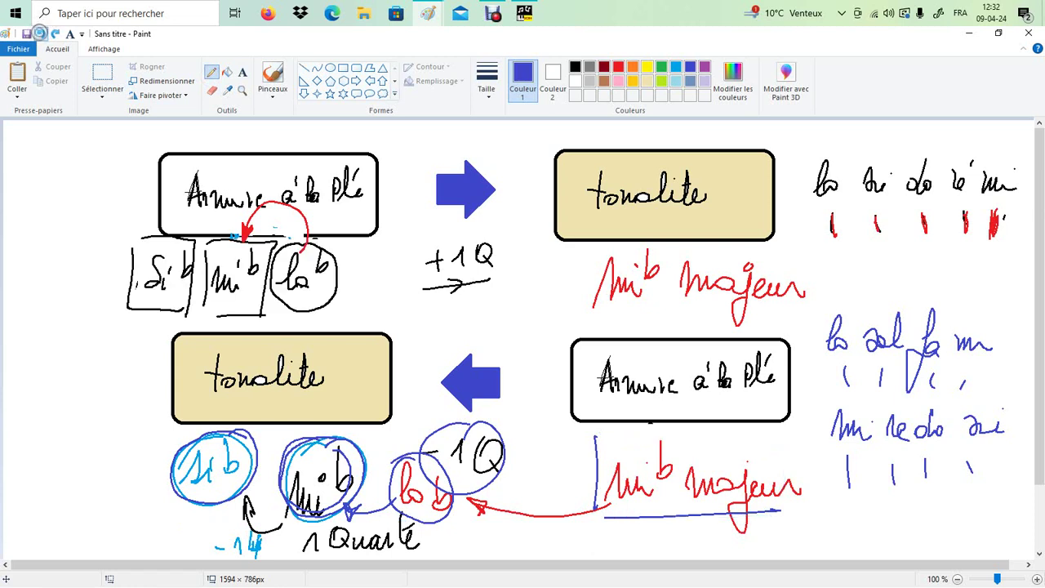
pyautogui.click(40, 34)
pyautogui.click(40, 34)
pyautogui.click(40, 34)
pyautogui.click(40, 34)
pyautogui.click(40, 34)
pyautogui.click(40, 33)
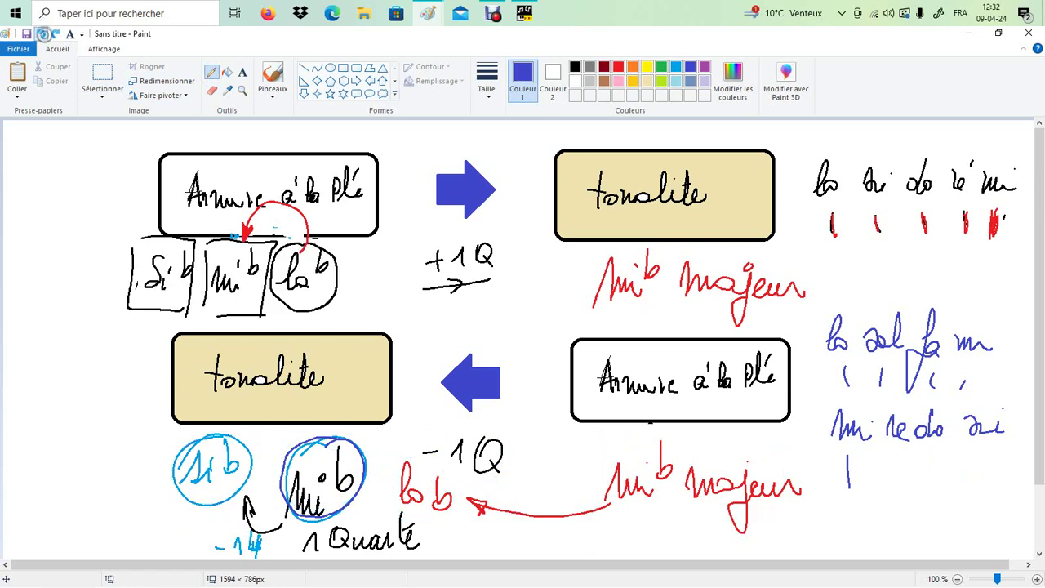
pyautogui.click(40, 33)
pyautogui.click(40, 34)
pyautogui.click(40, 33)
pyautogui.click(40, 34)
pyautogui.click(40, 33)
pyautogui.click(40, 33)
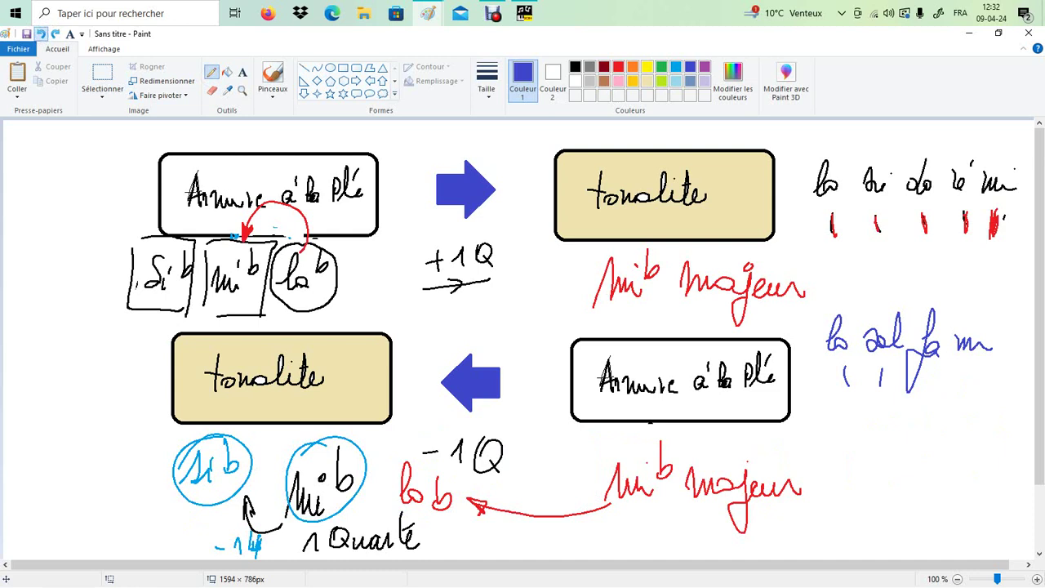
pyautogui.click(40, 34)
pyautogui.click(40, 34)
pyautogui.click(40, 34)
pyautogui.click(40, 34)
pyautogui.click(40, 34)
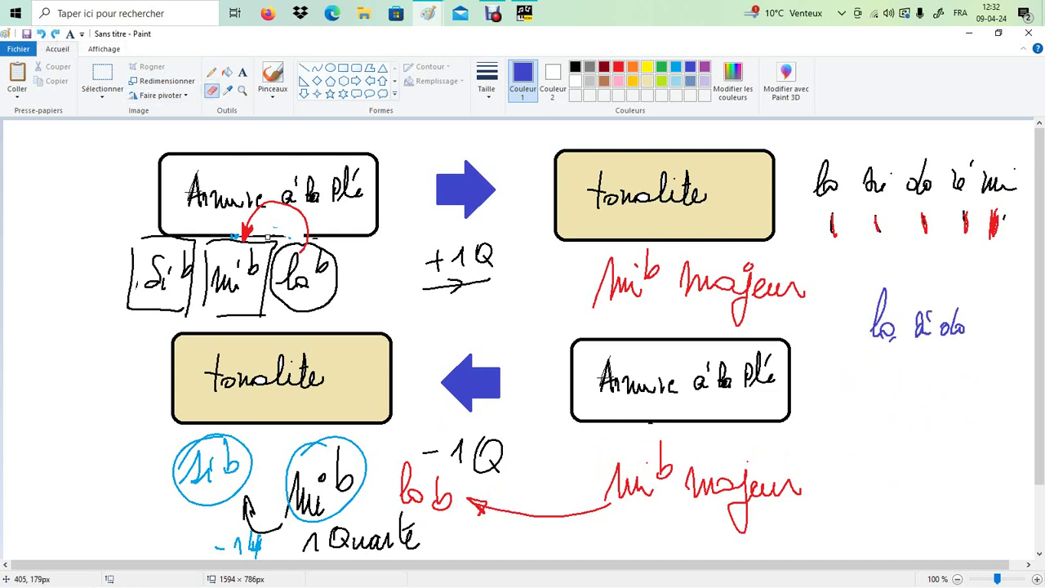
# Delete the sib, mib and lab row beneath the upper key signature box and erase the red arc inside the box.
pyautogui.click(102, 77)
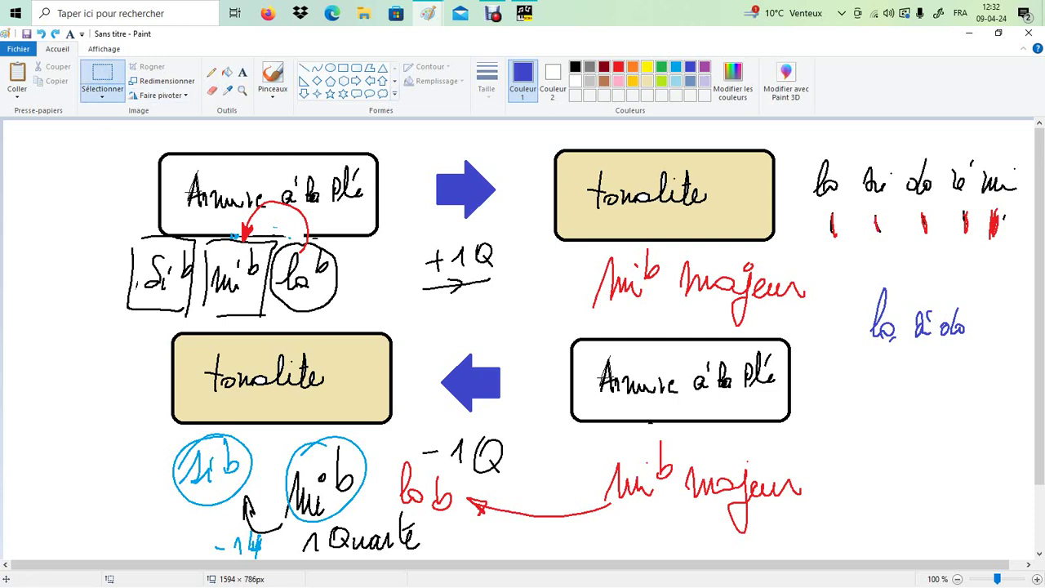
pyautogui.moveTo(126, 237); pyautogui.dragTo(375, 318)
pyautogui.press('Delete')
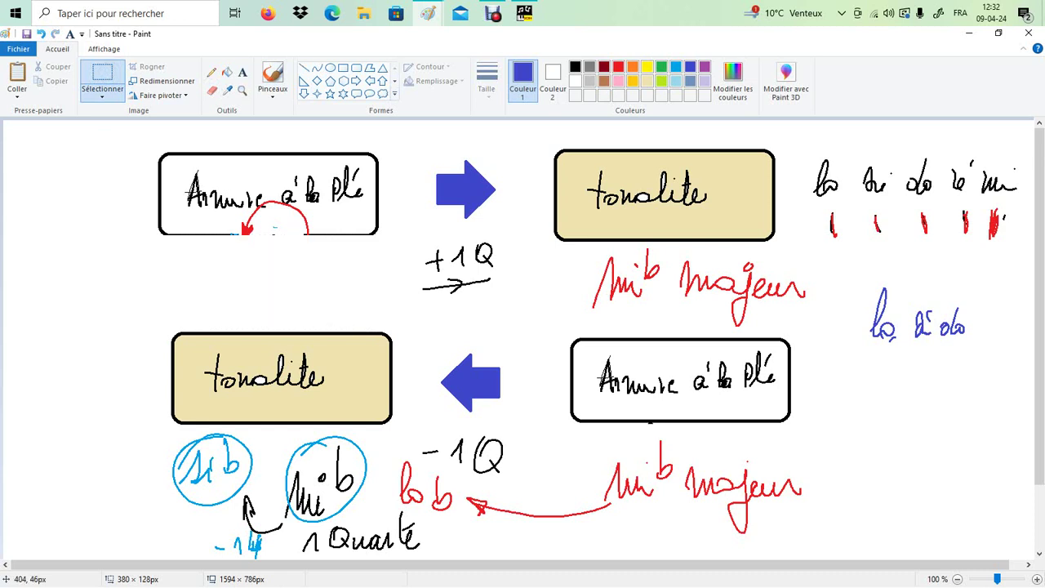
pyautogui.click(212, 90)
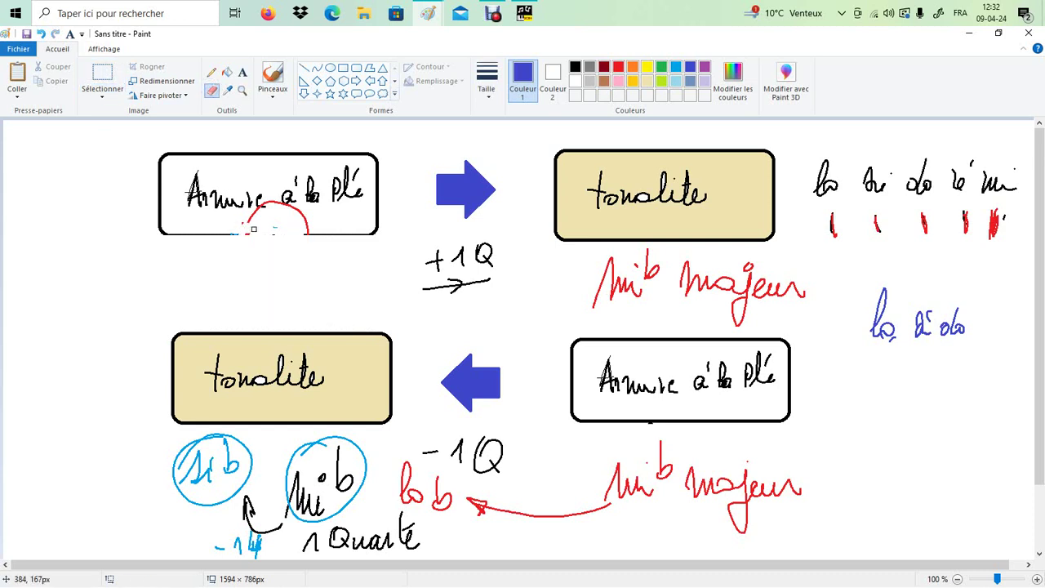
pyautogui.moveTo(253, 229)
pyautogui.mouseDown()
pyautogui.moveTo(254, 213)
pyautogui.moveTo(282, 192)
pyautogui.moveTo(305, 231)
pyautogui.mouseUp()
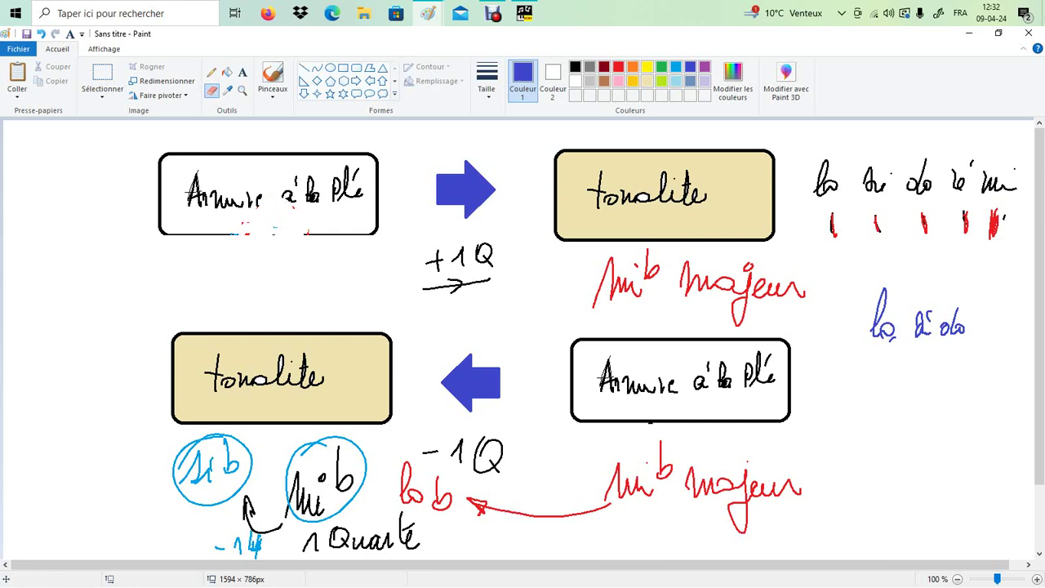
# Handwrite sib, mib, lab and réb in black pencil beneath the upper key signature box.
pyautogui.click(212, 71)
pyautogui.click(574, 66)
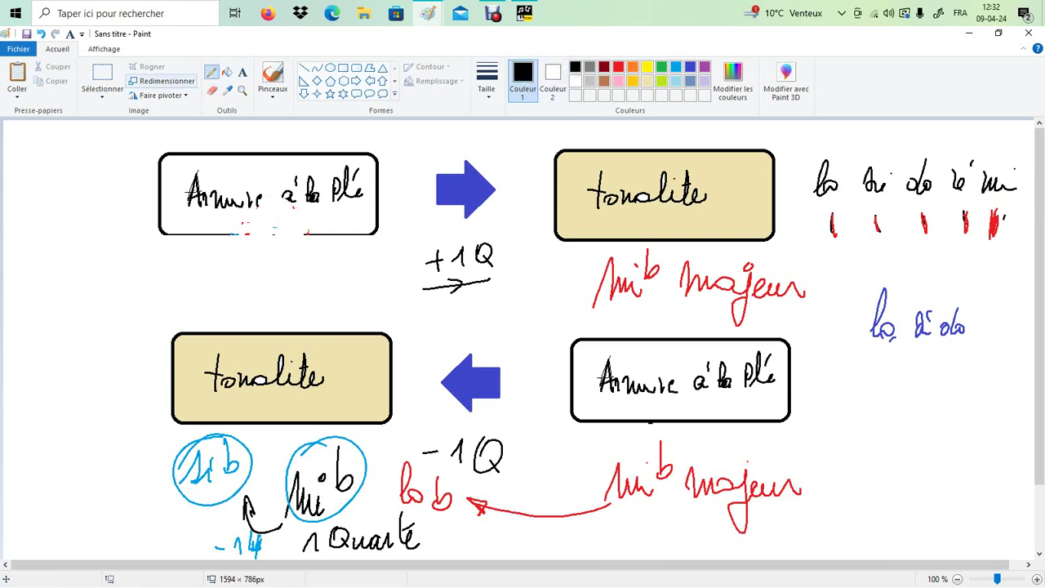
pyautogui.moveTo(155, 255)
pyautogui.mouseDown()
pyautogui.moveTo(152, 282)
pyautogui.moveTo(168, 269)
pyautogui.moveTo(219, 284)
pyautogui.mouseUp()
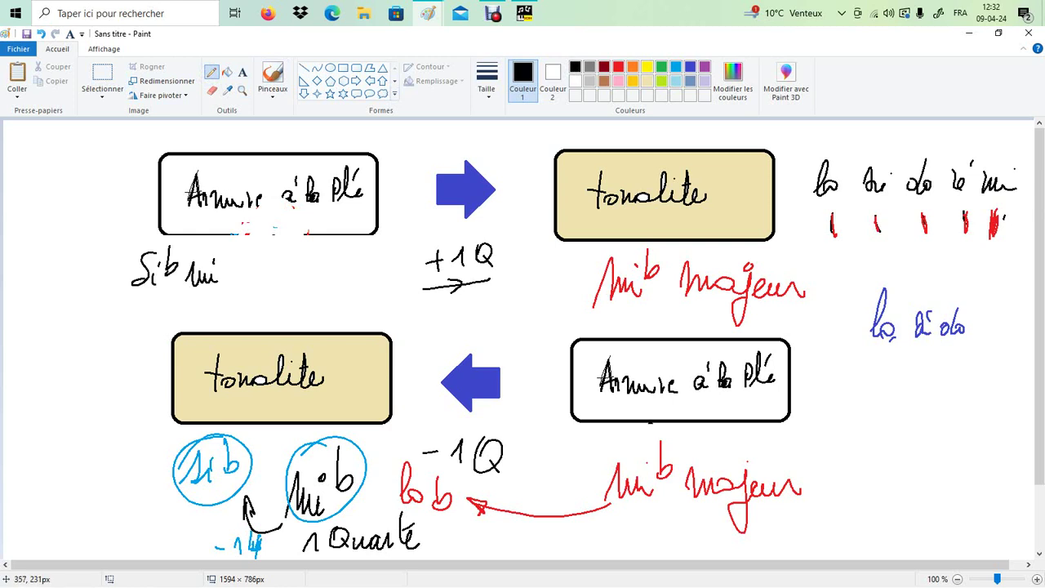
pyautogui.moveTo(223, 249); pyautogui.dragTo(232, 273)
pyautogui.moveTo(238, 247)
pyautogui.mouseDown()
pyautogui.moveTo(237, 283)
pyautogui.moveTo(256, 282)
pyautogui.mouseUp()
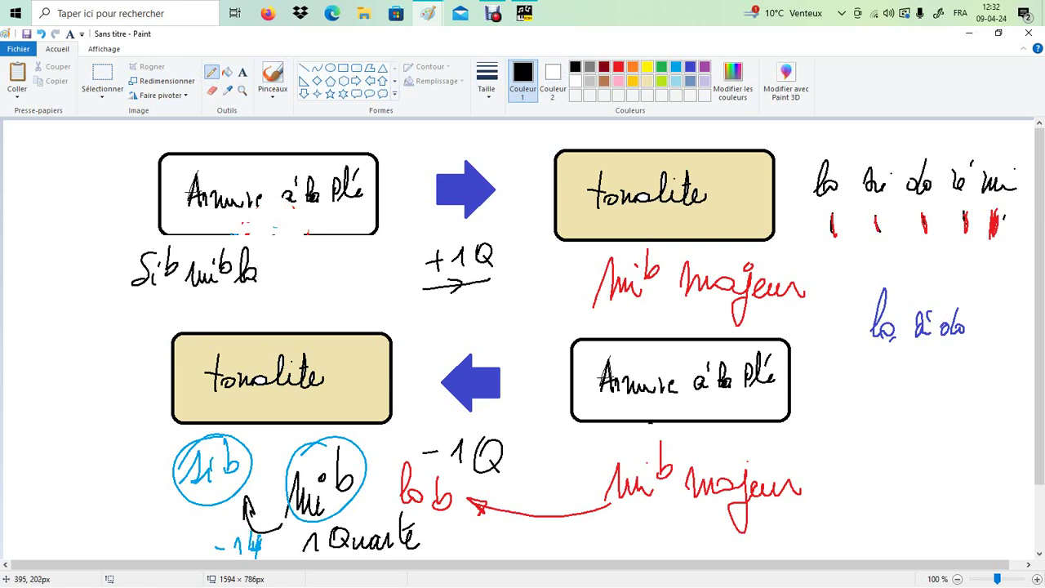
pyautogui.moveTo(263, 243)
pyautogui.mouseDown()
pyautogui.moveTo(281, 282)
pyautogui.moveTo(315, 277)
pyautogui.moveTo(316, 243)
pyautogui.mouseUp()
pyautogui.moveTo(320, 240)
pyautogui.mouseDown()
pyautogui.moveTo(330, 259)
pyautogui.moveTo(319, 267)
pyautogui.mouseUp()
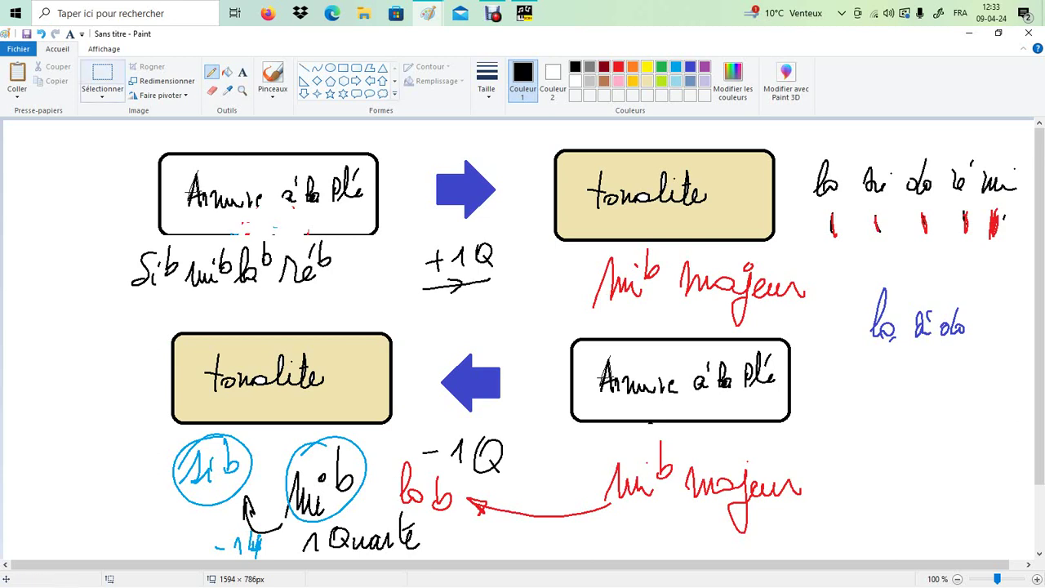
# Delete the red "mib majeur" beneath the upper tonalité box, including its leftover red specks.
pyautogui.click(102, 75)
pyautogui.moveTo(573, 259); pyautogui.dragTo(828, 329)
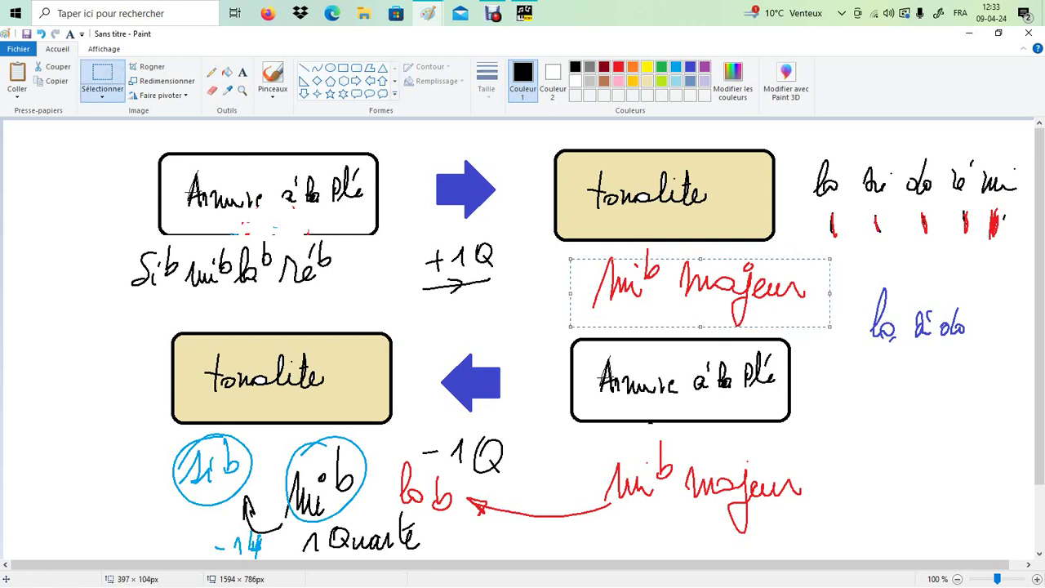
pyautogui.press('Delete')
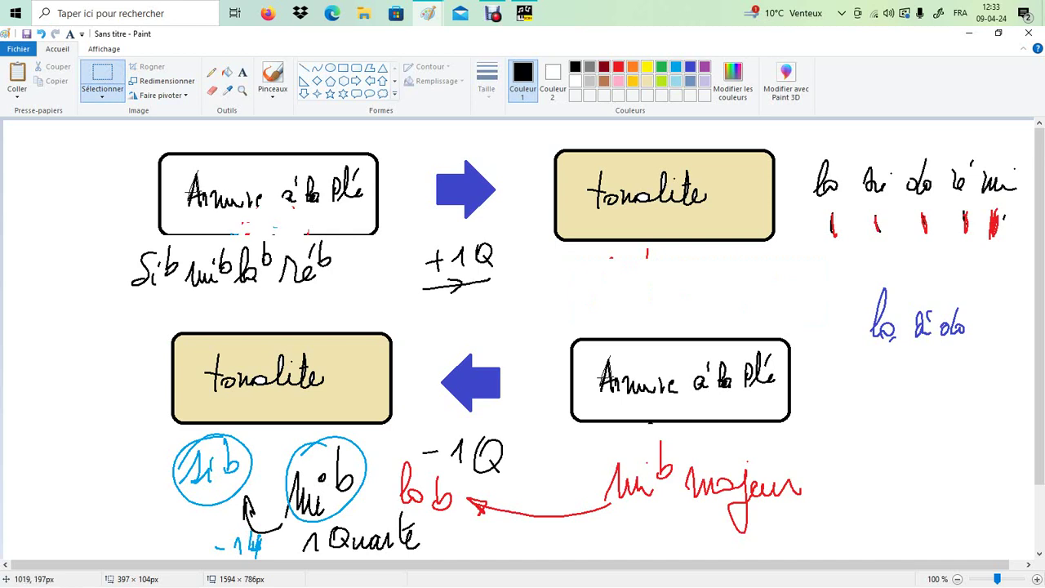
pyautogui.moveTo(748, 279); pyautogui.dragTo(599, 230)
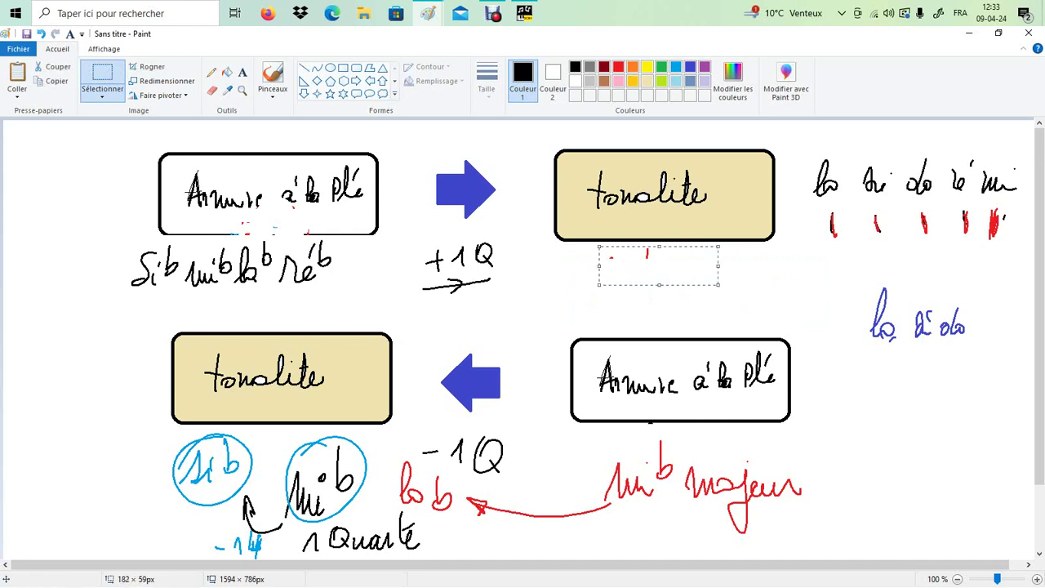
pyautogui.press('Delete')
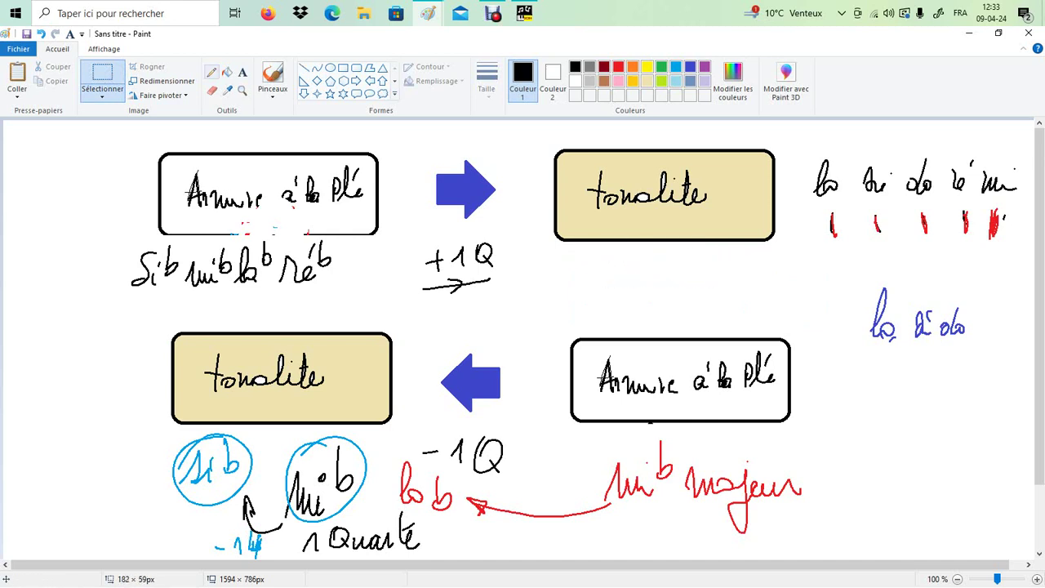
# Circle réb in the new flat row and delete all the note names and marks beside the upper tonalité box.
pyautogui.click(211, 72)
pyautogui.moveTo(298, 238)
pyautogui.mouseDown()
pyautogui.moveTo(293, 299)
pyautogui.moveTo(328, 240)
pyautogui.moveTo(300, 235)
pyautogui.mouseUp()
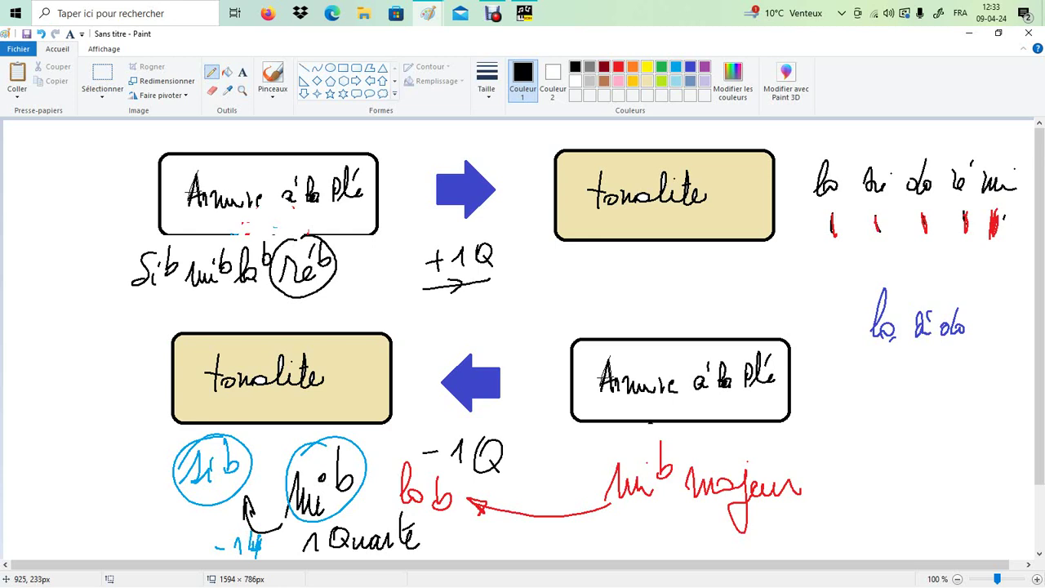
pyautogui.click(102, 77)
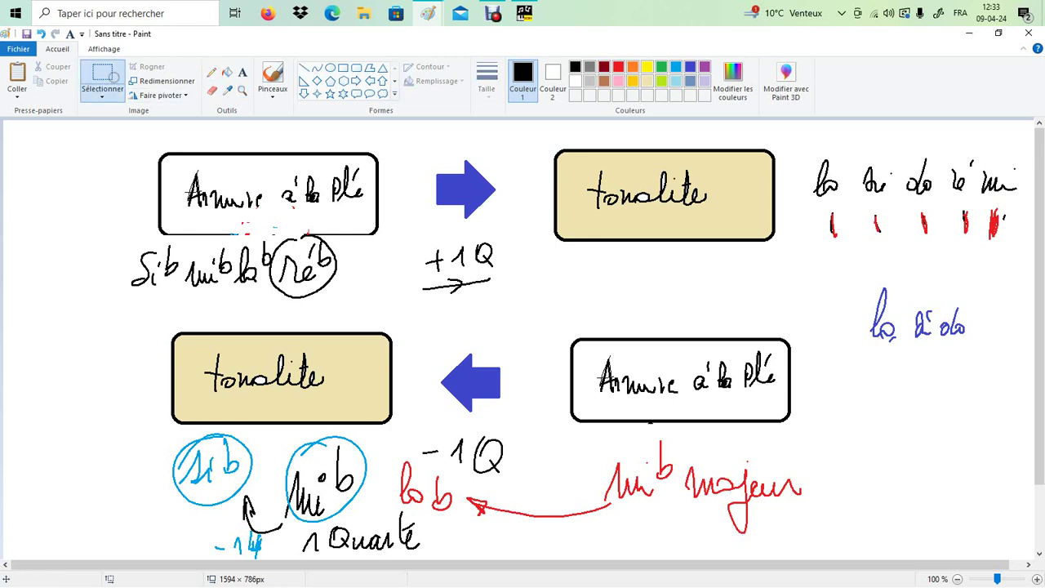
pyautogui.moveTo(798, 151); pyautogui.dragTo(985, 312)
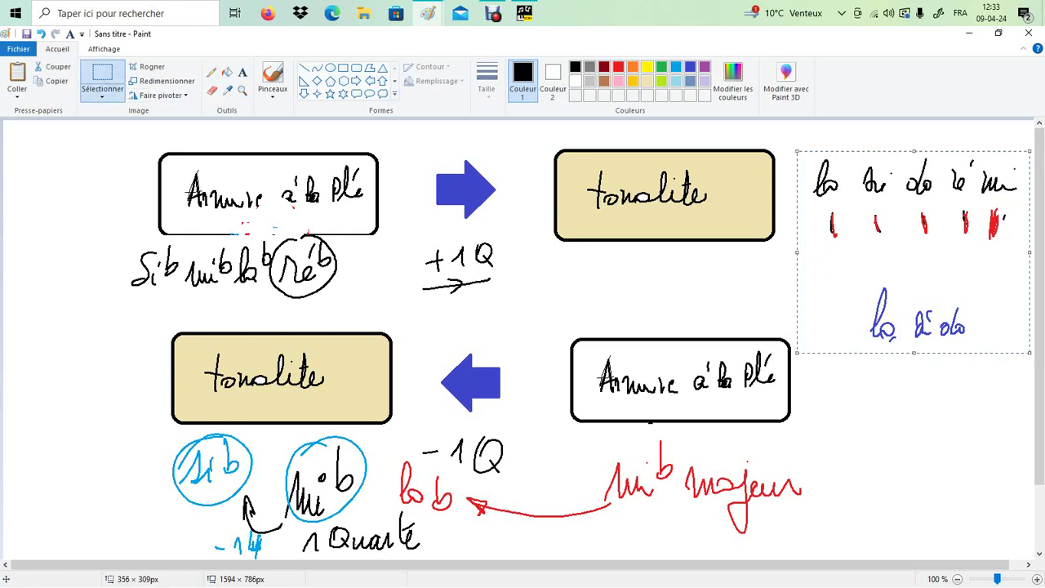
pyautogui.press('Delete')
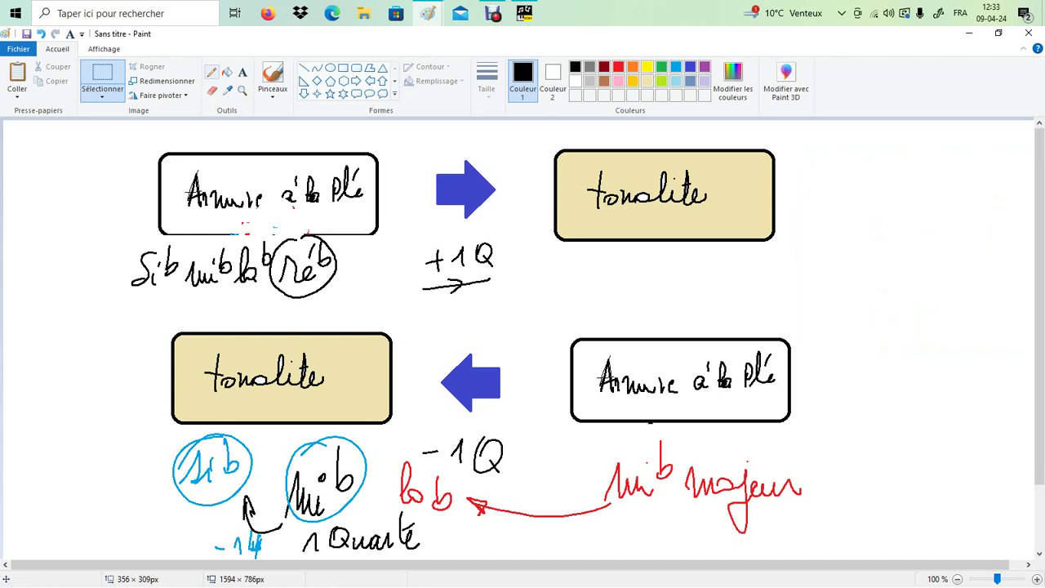
# Handwrite the notes ré mi fa sol la in black beside the upper tonalité box.
pyautogui.click(211, 72)
pyautogui.moveTo(820, 186)
pyautogui.mouseDown()
pyautogui.moveTo(815, 209)
pyautogui.moveTo(889, 201)
pyautogui.mouseUp()
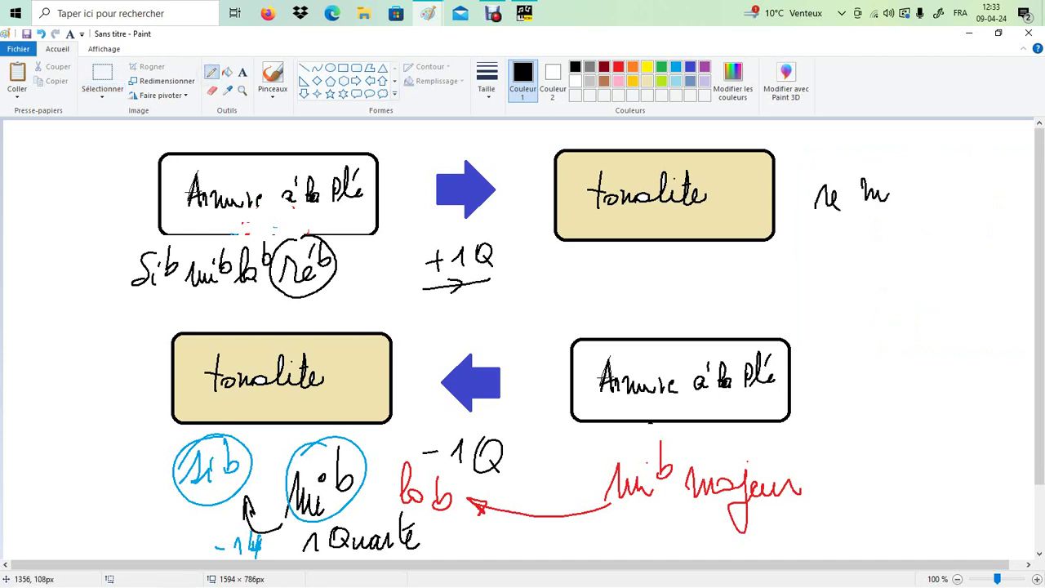
pyautogui.click(886, 186)
pyautogui.moveTo(923, 163)
pyautogui.mouseDown()
pyautogui.moveTo(907, 226)
pyautogui.moveTo(934, 189)
pyautogui.moveTo(949, 198)
pyautogui.mouseUp()
pyautogui.moveTo(962, 186); pyautogui.dragTo(983, 197)
pyautogui.moveTo(1003, 189); pyautogui.dragTo(995, 196)
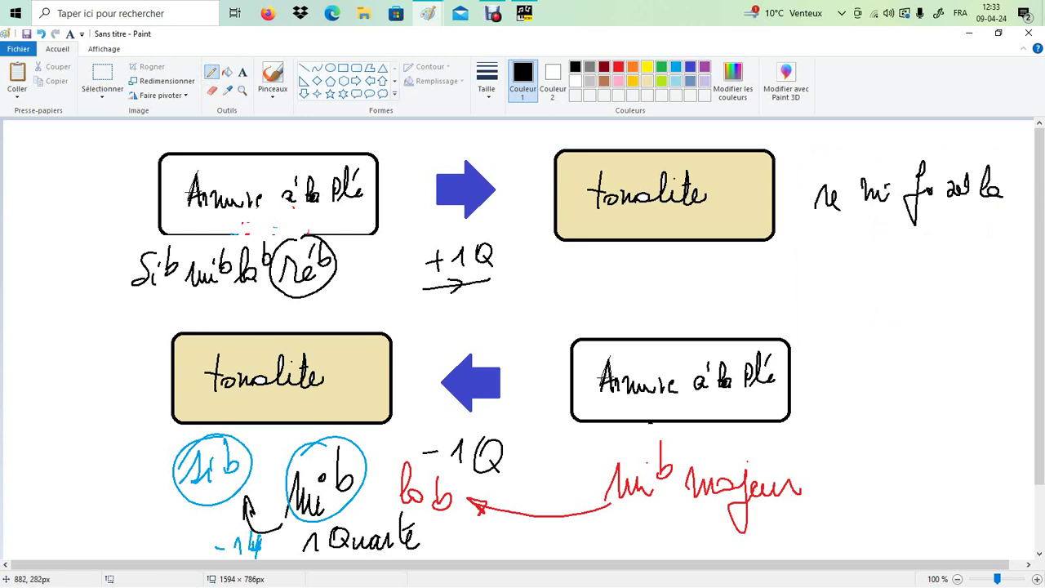
# Write "la b" beneath the upper tonalité box and underline lab in the flat row with several strokes.
pyautogui.moveTo(594, 266); pyautogui.dragTo(621, 294)
pyautogui.moveTo(644, 255)
pyautogui.mouseDown()
pyautogui.moveTo(641, 291)
pyautogui.moveTo(656, 284)
pyautogui.mouseUp()
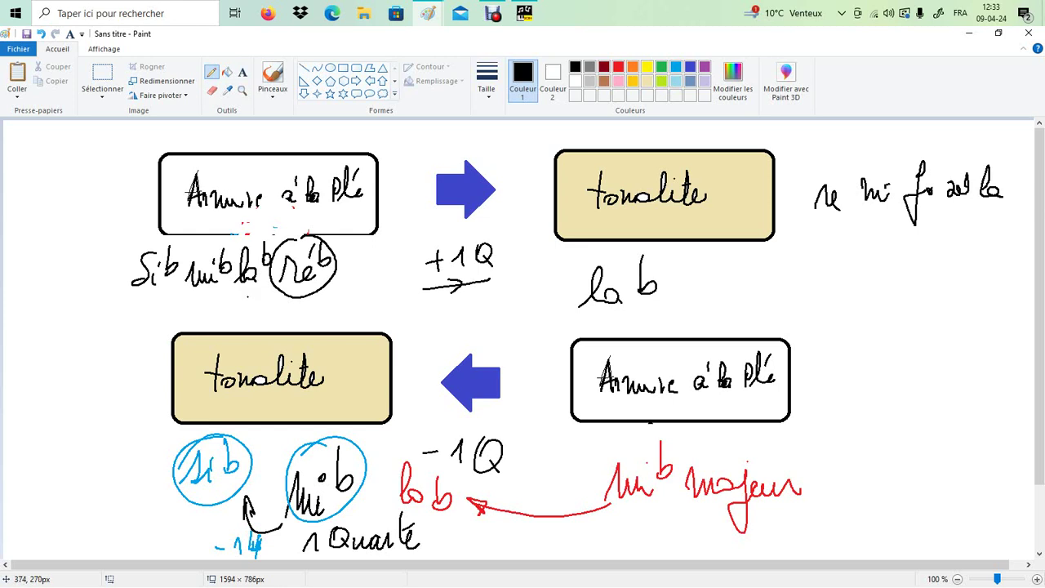
pyautogui.moveTo(247, 295); pyautogui.dragTo(268, 294)
pyautogui.moveTo(244, 303); pyautogui.dragTo(264, 303)
pyautogui.moveTo(245, 311)
pyautogui.mouseDown()
pyautogui.moveTo(266, 309)
pyautogui.moveTo(268, 294)
pyautogui.mouseUp()
pyautogui.moveTo(242, 301)
pyautogui.mouseDown()
pyautogui.moveTo(261, 299)
pyautogui.moveTo(260, 309)
pyautogui.mouseUp()
pyautogui.moveTo(237, 317); pyautogui.dragTo(265, 316)
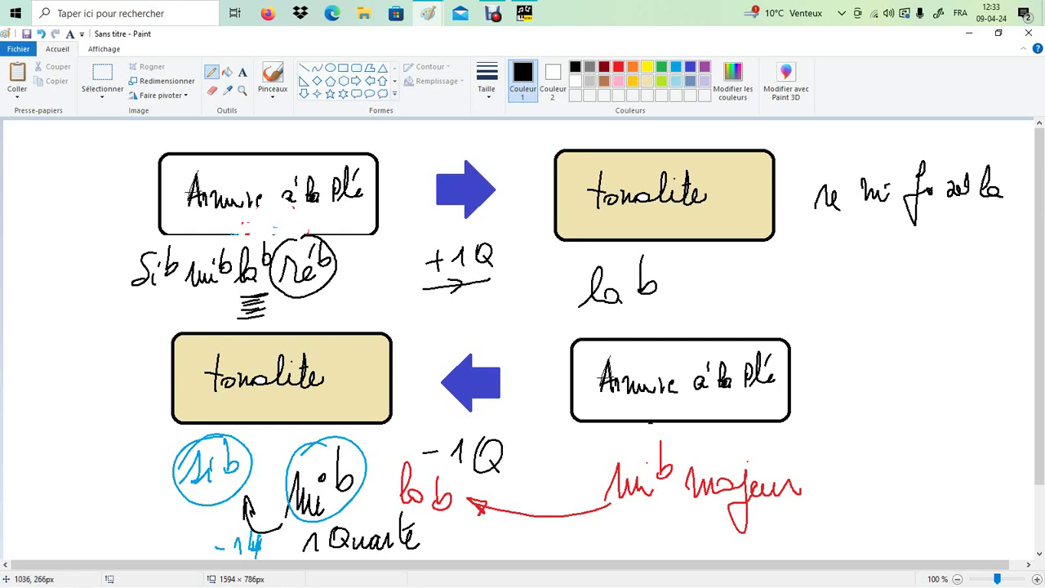
# Add "majeur" after "la b" and draw a counting stroke beneath each of the notes ré mi fa sol la.
pyautogui.moveTo(678, 299)
pyautogui.mouseDown()
pyautogui.moveTo(694, 282)
pyautogui.moveTo(786, 287)
pyautogui.mouseUp()
pyautogui.moveTo(834, 226); pyautogui.dragTo(834, 243)
pyautogui.moveTo(868, 223)
pyautogui.mouseDown()
pyautogui.moveTo(868, 240)
pyautogui.moveTo(953, 241)
pyautogui.mouseUp()
pyautogui.moveTo(988, 222); pyautogui.dragTo(988, 239)
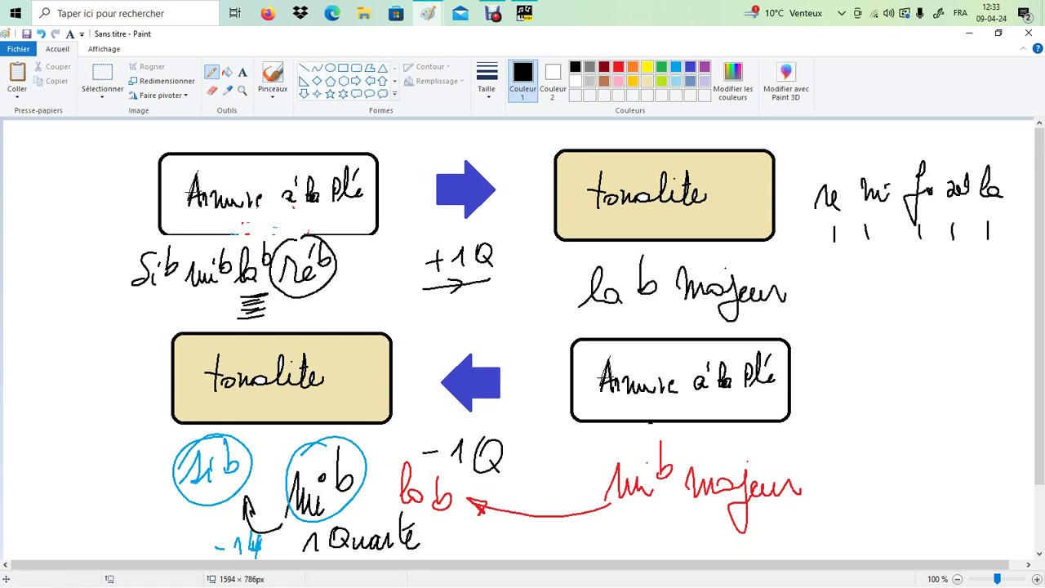
# Delete all the handwriting beneath the lower tonalité box, the lower blue arrow and the lower key signature box.
pyautogui.click(102, 77)
pyautogui.moveTo(167, 428)
pyautogui.mouseDown()
pyautogui.moveTo(513, 559)
pyautogui.moveTo(546, 561)
pyautogui.mouseUp()
pyautogui.press('Delete')
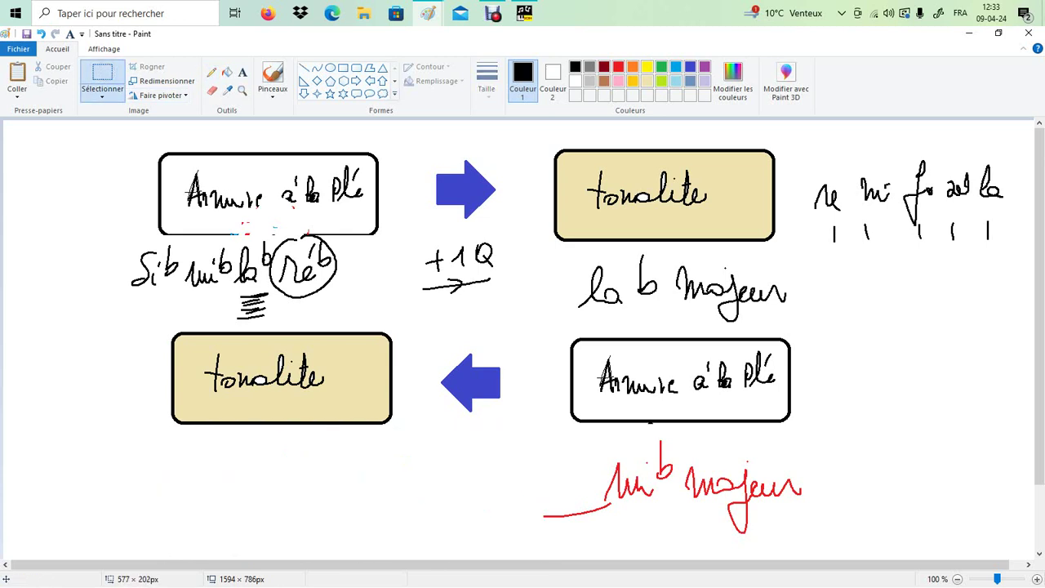
pyautogui.moveTo(508, 441); pyautogui.dragTo(888, 570)
pyautogui.press('Delete')
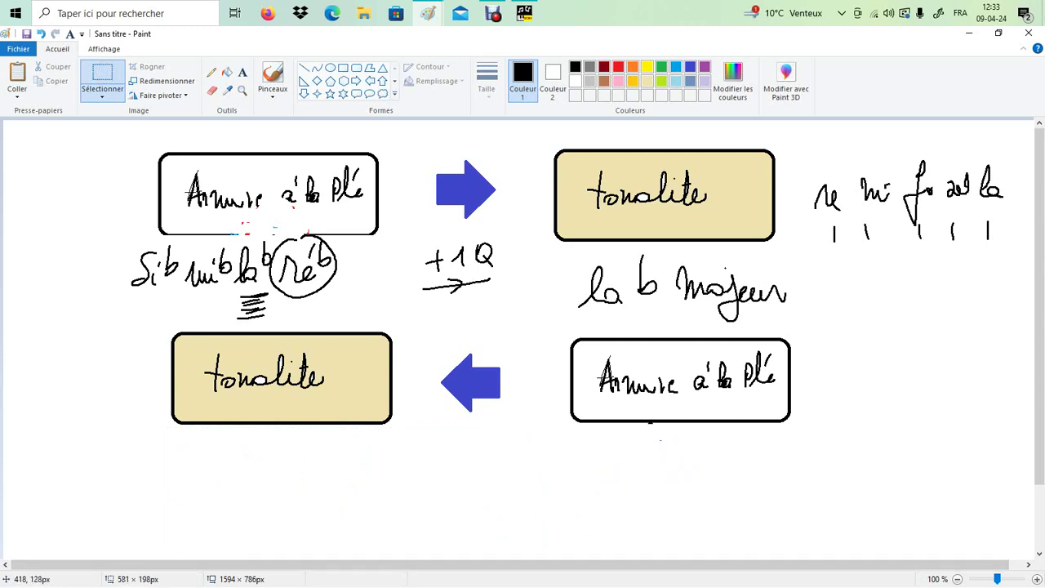
# Draw a curved arrow from réb back to lab, and write "-1Q" above a left-pointing arrow beneath the lower blue arrow.
pyautogui.click(212, 72)
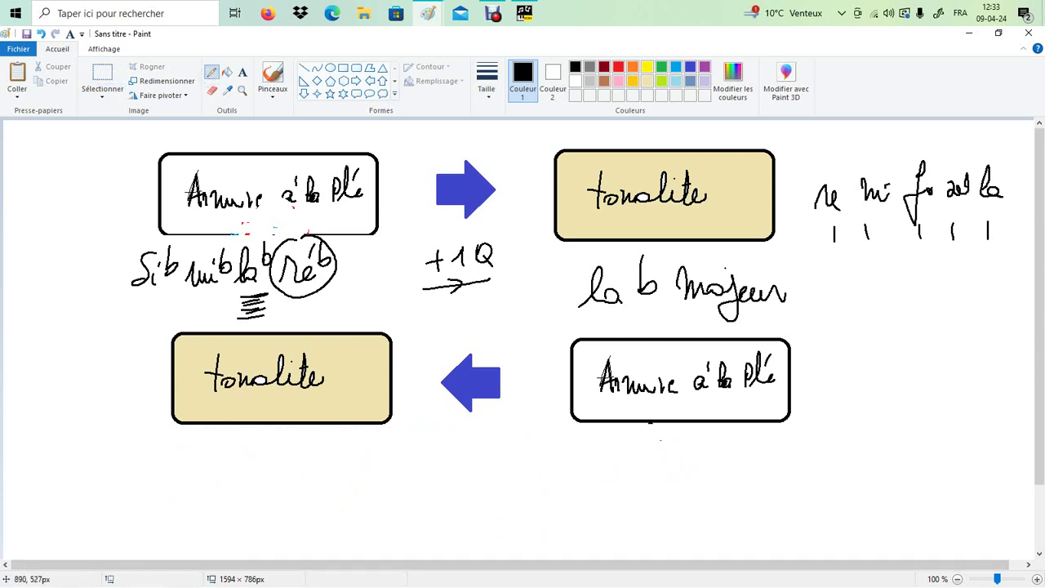
pyautogui.moveTo(297, 237)
pyautogui.mouseDown()
pyautogui.moveTo(254, 232)
pyautogui.moveTo(259, 241)
pyautogui.mouseUp()
pyautogui.moveTo(437, 466); pyautogui.dragTo(518, 472)
pyautogui.moveTo(448, 506); pyautogui.dragTo(504, 504)
pyautogui.moveTo(447, 494)
pyautogui.mouseDown()
pyautogui.moveTo(460, 492)
pyautogui.moveTo(457, 513)
pyautogui.mouseUp()
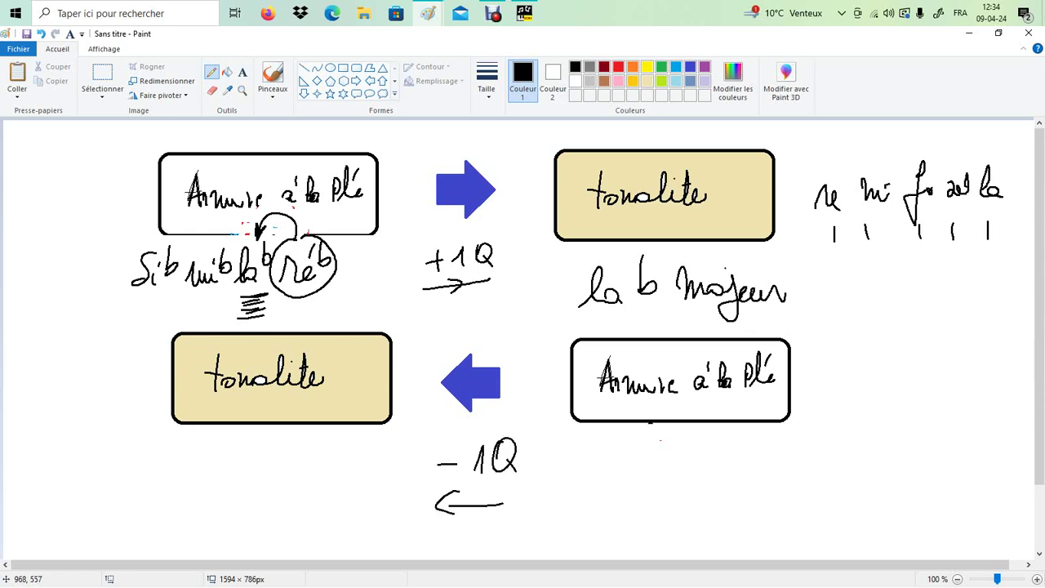
# Write "la b majeur" beneath the lower key signature box and "la" beside that box.
pyautogui.moveTo(589, 492); pyautogui.dragTo(632, 494)
pyautogui.moveTo(651, 446)
pyautogui.mouseDown()
pyautogui.moveTo(653, 477)
pyautogui.moveTo(696, 461)
pyautogui.moveTo(707, 492)
pyautogui.mouseUp()
pyautogui.moveTo(711, 482)
pyautogui.mouseDown()
pyautogui.moveTo(731, 475)
pyautogui.moveTo(728, 510)
pyautogui.moveTo(801, 483)
pyautogui.mouseUp()
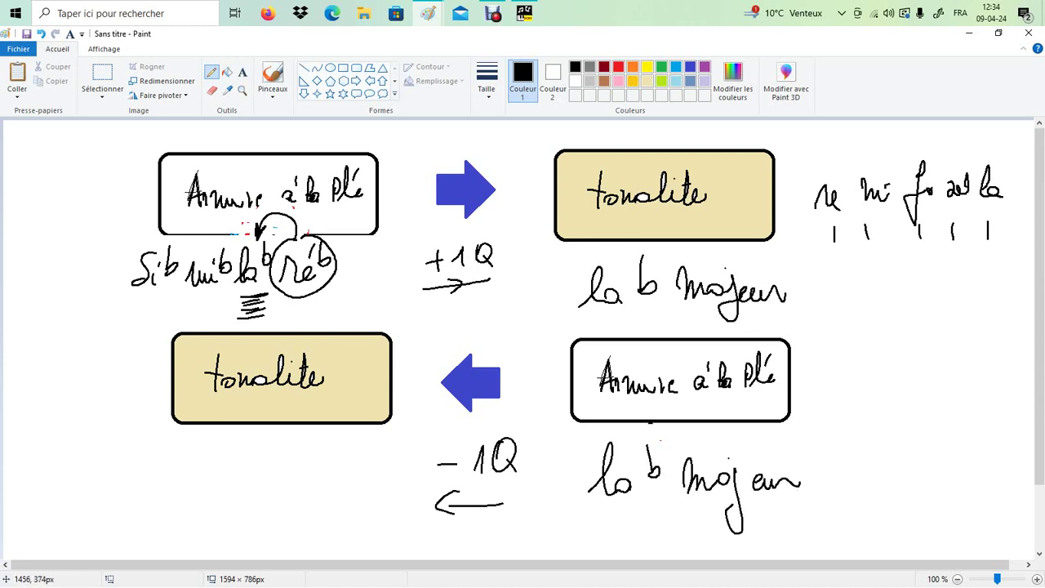
pyautogui.moveTo(827, 338); pyautogui.dragTo(825, 378)
pyautogui.moveTo(833, 365); pyautogui.dragTo(842, 371)
# Mark a small cross beneath each counting stroke from la down to ré, and circle ré.
pyautogui.moveTo(983, 249); pyautogui.dragTo(991, 261)
pyautogui.moveTo(993, 248); pyautogui.dragTo(960, 269)
pyautogui.moveTo(961, 255); pyautogui.dragTo(926, 272)
pyautogui.click(918, 260)
pyautogui.moveTo(827, 263); pyautogui.dragTo(839, 275)
pyautogui.moveTo(839, 263); pyautogui.dragTo(827, 275)
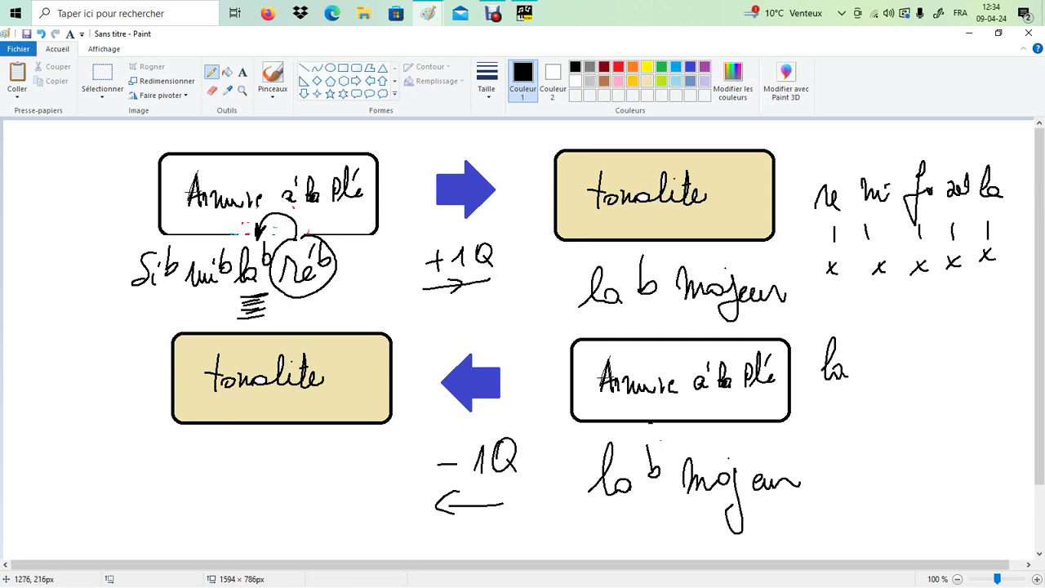
pyautogui.moveTo(845, 166); pyautogui.dragTo(852, 192)
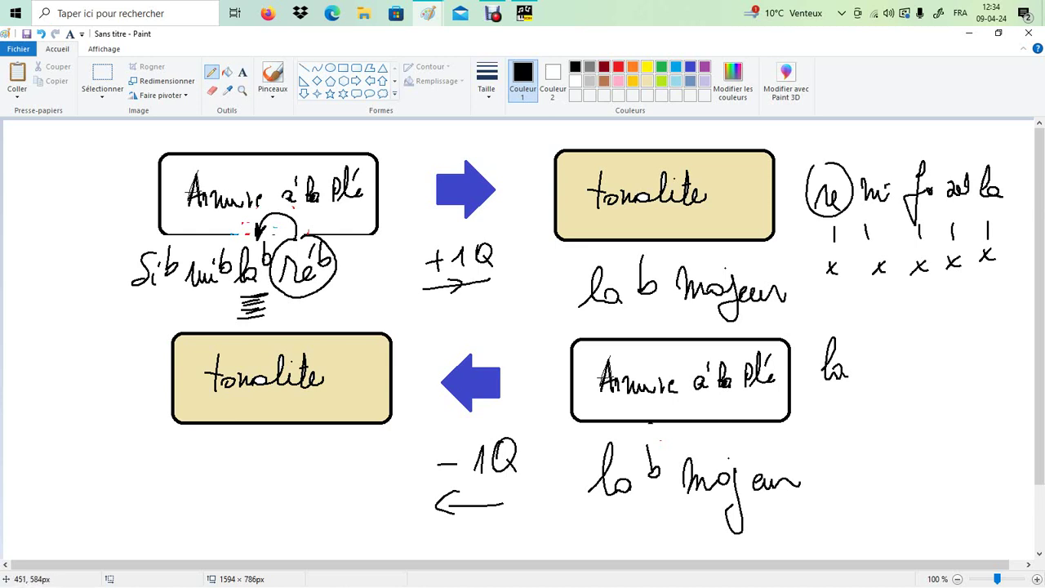
# Write "ré b" beneath the lower tonalité box and draw a curved arrow leading left from it.
pyautogui.moveTo(295, 507); pyautogui.dragTo(331, 506)
pyautogui.moveTo(323, 448)
pyautogui.mouseDown()
pyautogui.moveTo(326, 472)
pyautogui.moveTo(308, 472)
pyautogui.mouseUp()
pyautogui.moveTo(301, 520)
pyautogui.mouseDown()
pyautogui.moveTo(249, 515)
pyautogui.moveTo(255, 527)
pyautogui.mouseUp()
# Delete the lone "la" beside the lower key signature box and return to the pencil.
pyautogui.click(102, 82)
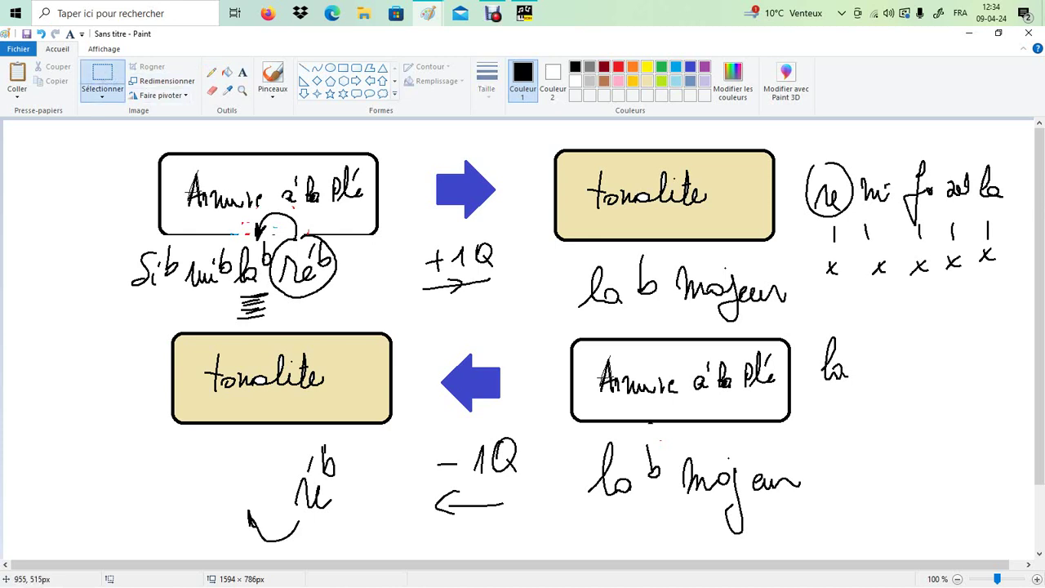
pyautogui.moveTo(580, 433); pyautogui.dragTo(837, 532)
pyautogui.moveTo(896, 409); pyautogui.dragTo(808, 330)
pyautogui.press('Delete')
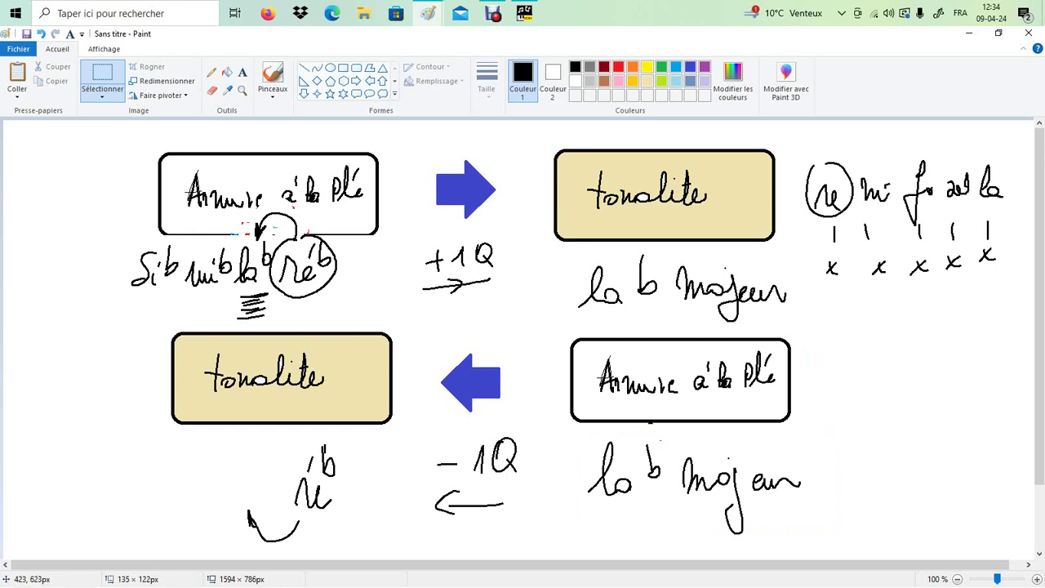
pyautogui.click(212, 72)
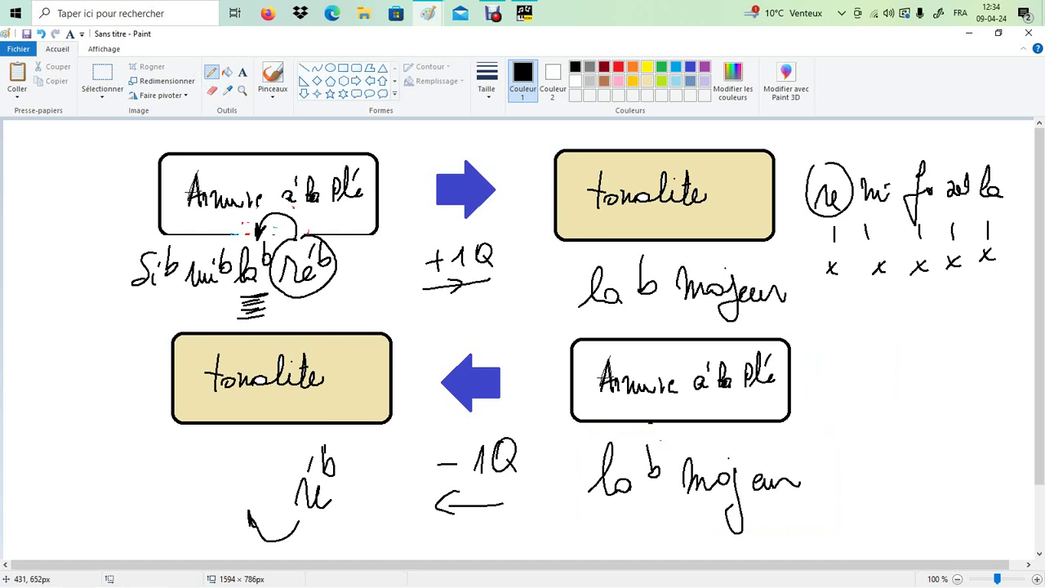
# Write "-4" beneath the curved arrow under "ré b" and the descending notes "ré do si la" beside the lower key signature box.
pyautogui.moveTo(284, 547); pyautogui.dragTo(296, 547)
pyautogui.moveTo(303, 538); pyautogui.dragTo(315, 535)
pyautogui.moveTo(836, 396); pyautogui.dragTo(846, 374)
pyautogui.moveTo(849, 391)
pyautogui.mouseDown()
pyautogui.moveTo(939, 397)
pyautogui.moveTo(979, 386)
pyautogui.mouseUp()
# Write "la b" before "ré b" with a curved arrow leading left from it, and "la sol fa mi" beneath the "ré do si la" row.
pyautogui.moveTo(233, 487); pyautogui.dragTo(254, 488)
pyautogui.moveTo(261, 436); pyautogui.dragTo(271, 454)
pyautogui.moveTo(232, 507)
pyautogui.mouseDown()
pyautogui.moveTo(182, 534)
pyautogui.moveTo(182, 515)
pyautogui.mouseUp()
pyautogui.moveTo(838, 418); pyautogui.dragTo(841, 451)
pyautogui.moveTo(856, 441)
pyautogui.mouseDown()
pyautogui.moveTo(862, 453)
pyautogui.moveTo(897, 447)
pyautogui.moveTo(908, 415)
pyautogui.moveTo(923, 472)
pyautogui.mouseUp()
pyautogui.moveTo(911, 445)
pyautogui.mouseDown()
pyautogui.moveTo(990, 446)
pyautogui.moveTo(988, 425)
pyautogui.mouseUp()
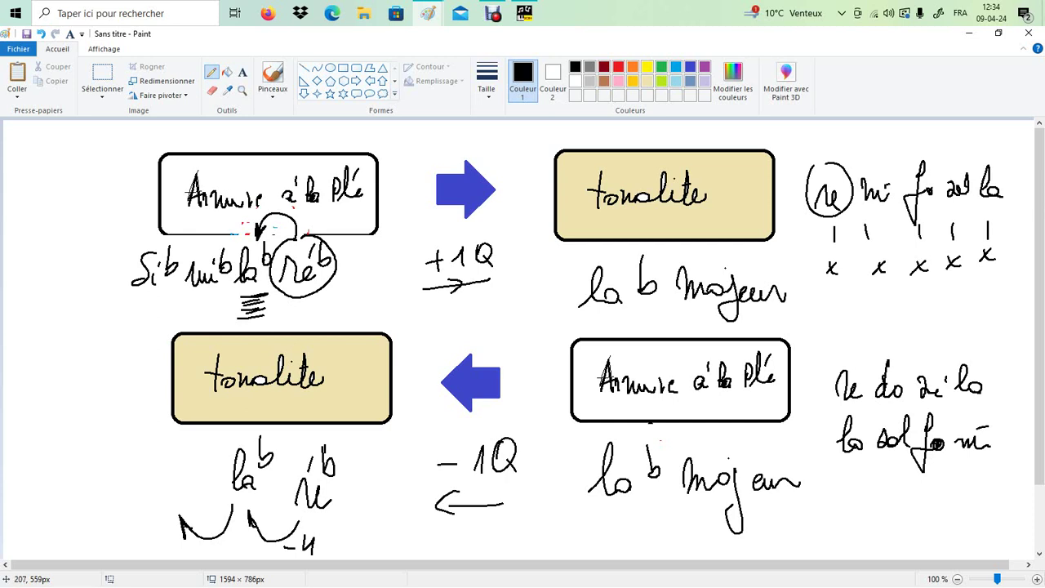
# Write "mi b" before "la b" and "mi ré do si" as the third row of descending notes.
pyautogui.moveTo(152, 467)
pyautogui.mouseDown()
pyautogui.moveTo(173, 488)
pyautogui.moveTo(184, 477)
pyautogui.mouseUp()
pyautogui.moveTo(186, 439); pyautogui.dragTo(196, 483)
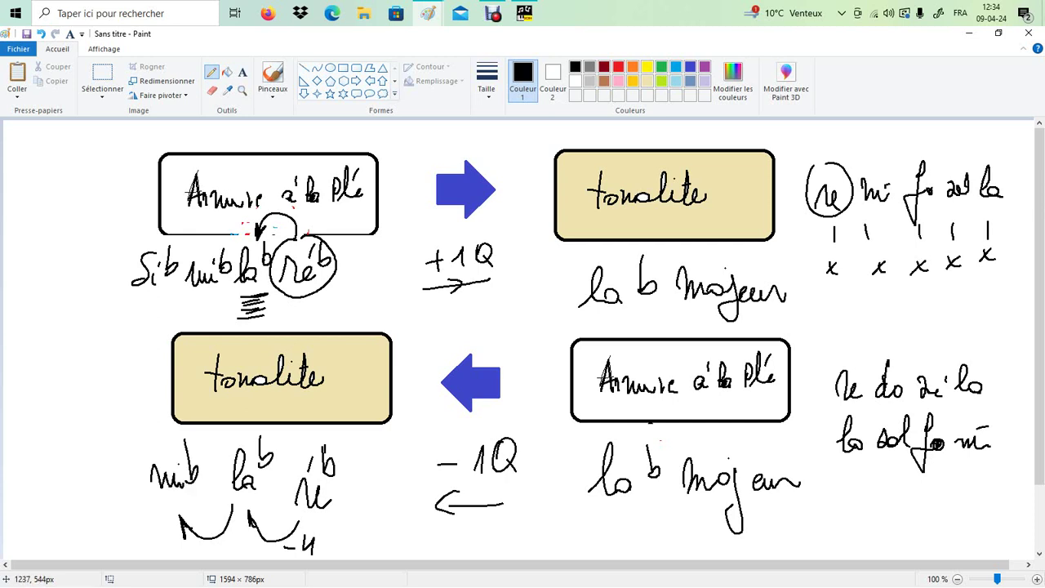
pyautogui.moveTo(842, 487)
pyautogui.mouseDown()
pyautogui.moveTo(877, 503)
pyautogui.moveTo(935, 470)
pyautogui.moveTo(952, 490)
pyautogui.mouseUp()
pyautogui.moveTo(972, 477); pyautogui.dragTo(992, 485)
pyautogui.moveTo(991, 492); pyautogui.dragTo(1006, 481)
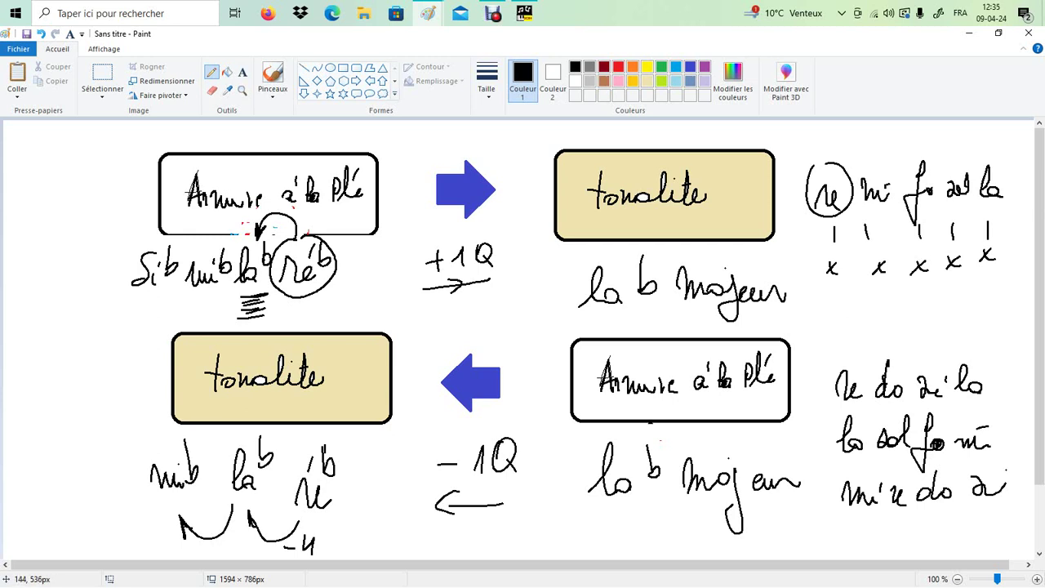
# Draw a curved arrow leading left from "mi b" and write "si b" above its tip.
pyautogui.moveTo(158, 500)
pyautogui.mouseDown()
pyautogui.moveTo(124, 531)
pyautogui.moveTo(85, 508)
pyautogui.moveTo(94, 526)
pyautogui.mouseUp()
pyautogui.moveTo(74, 436)
pyautogui.mouseDown()
pyautogui.moveTo(60, 477)
pyautogui.moveTo(86, 474)
pyautogui.mouseUp()
pyautogui.moveTo(87, 454); pyautogui.dragTo(89, 464)
pyautogui.moveTo(100, 429)
pyautogui.mouseDown()
pyautogui.moveTo(111, 486)
pyautogui.moveTo(329, 508)
pyautogui.mouseUp()
# In light blue, underline the four flats beneath the lower tonalité box and draw a rectangle around "ré b".
pyautogui.click(677, 66)
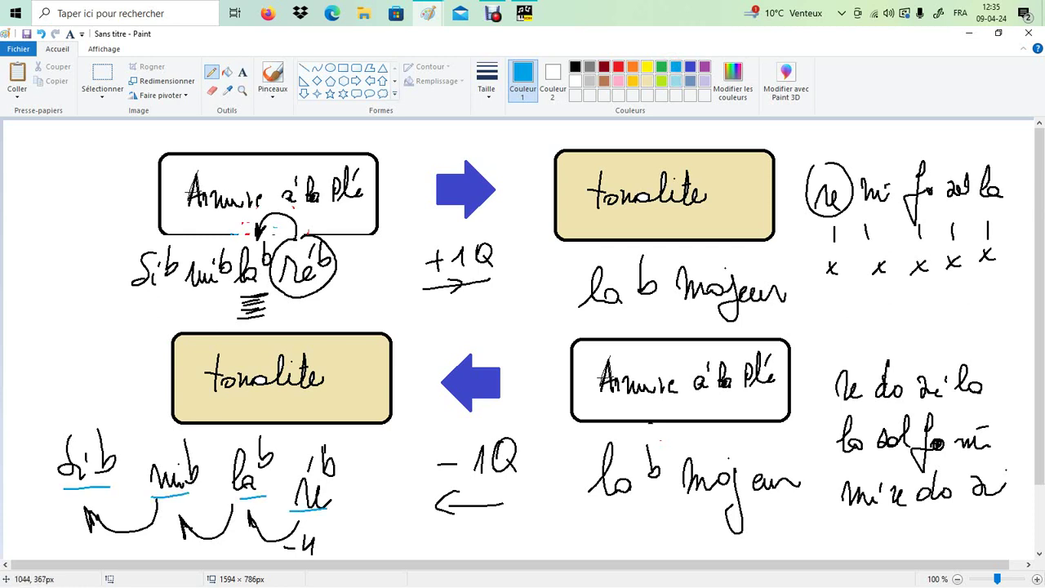
pyautogui.moveTo(280, 446)
pyautogui.mouseDown()
pyautogui.moveTo(340, 520)
pyautogui.moveTo(361, 436)
pyautogui.moveTo(281, 447)
pyautogui.mouseUp()
pyautogui.moveTo(87, 488); pyautogui.dragTo(64, 493)
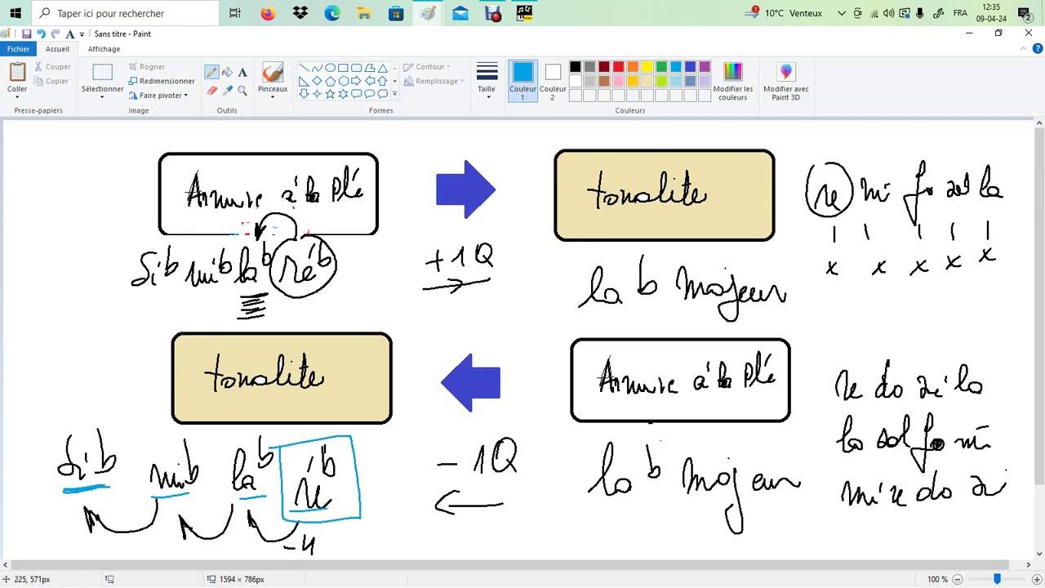
pyautogui.moveTo(152, 494); pyautogui.dragTo(180, 492)
pyautogui.moveTo(248, 504); pyautogui.dragTo(271, 498)
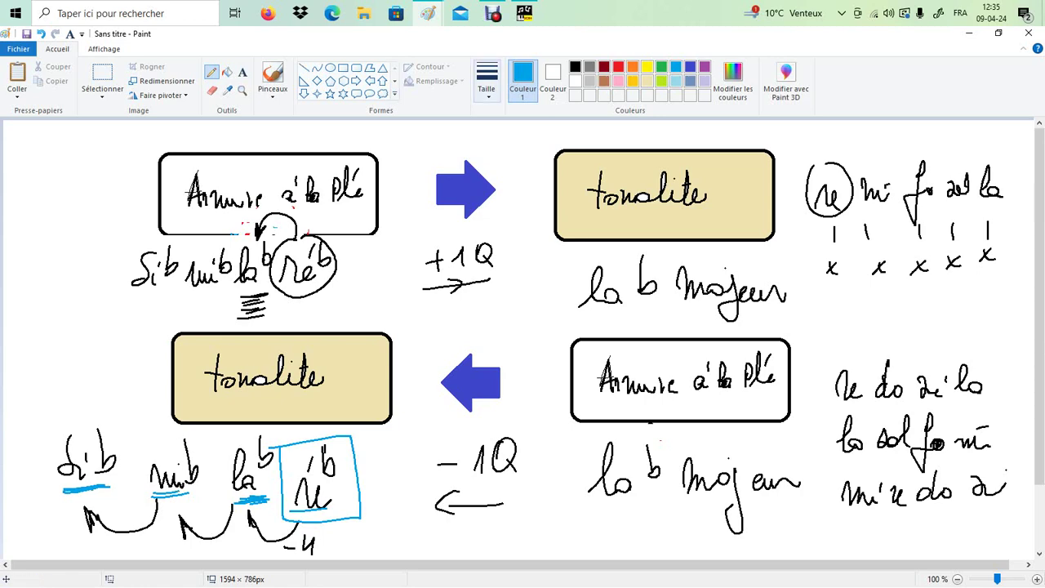
# Switch to NoteWorthy Composer and create a new song from the PIANO template, keeping the default file info.
pyautogui.click(525, 13)
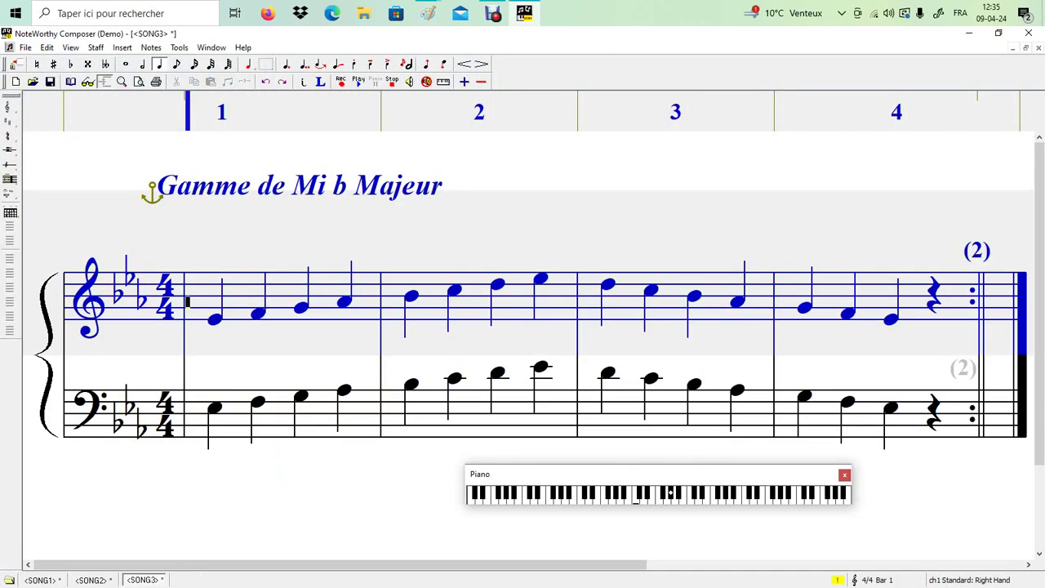
pyautogui.hotkey('alt', 'f')
pyautogui.press('Return')
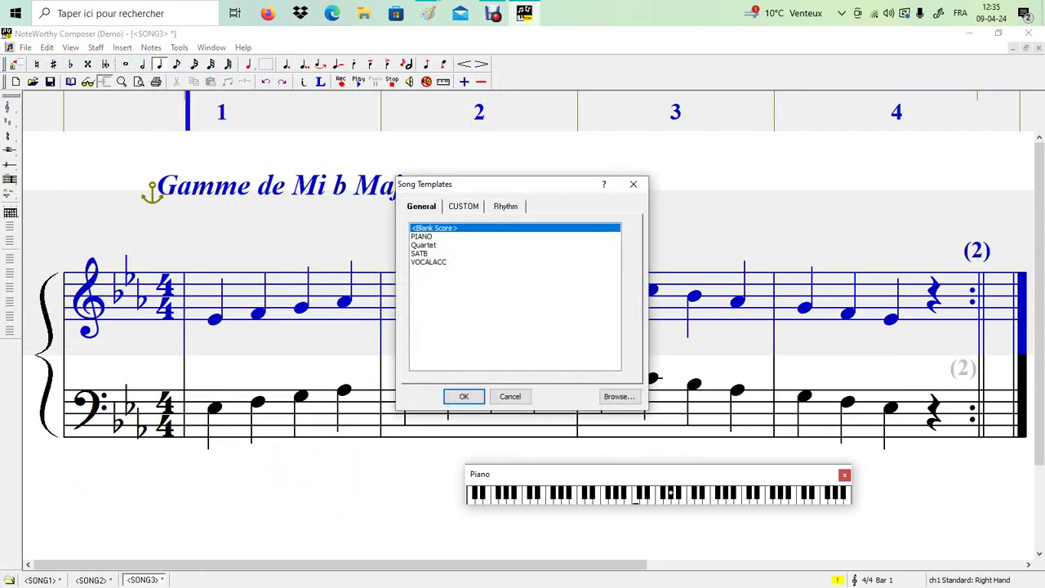
pyautogui.press('Down')
pyautogui.press('Return')
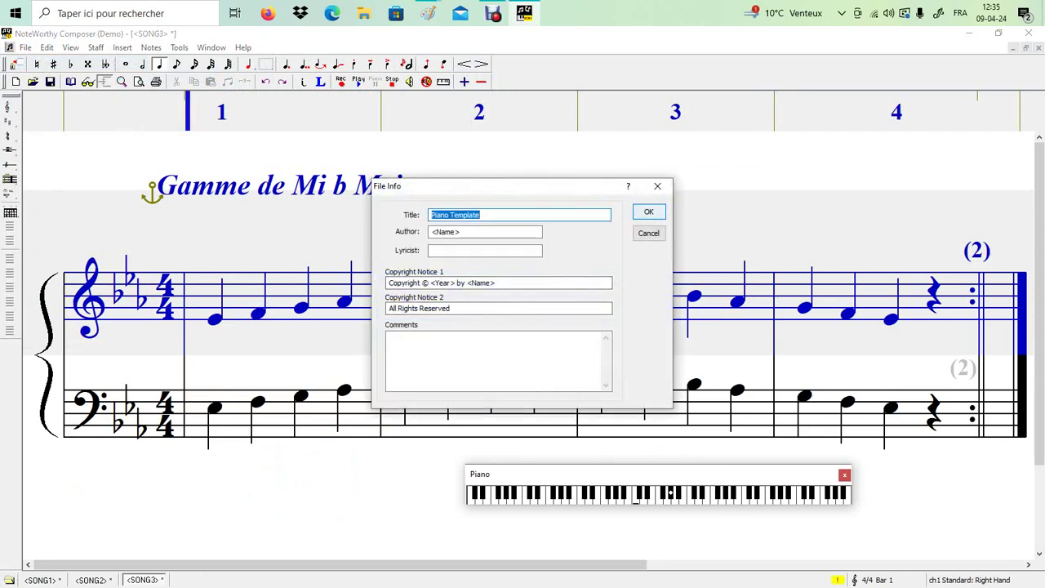
pyautogui.press('Return')
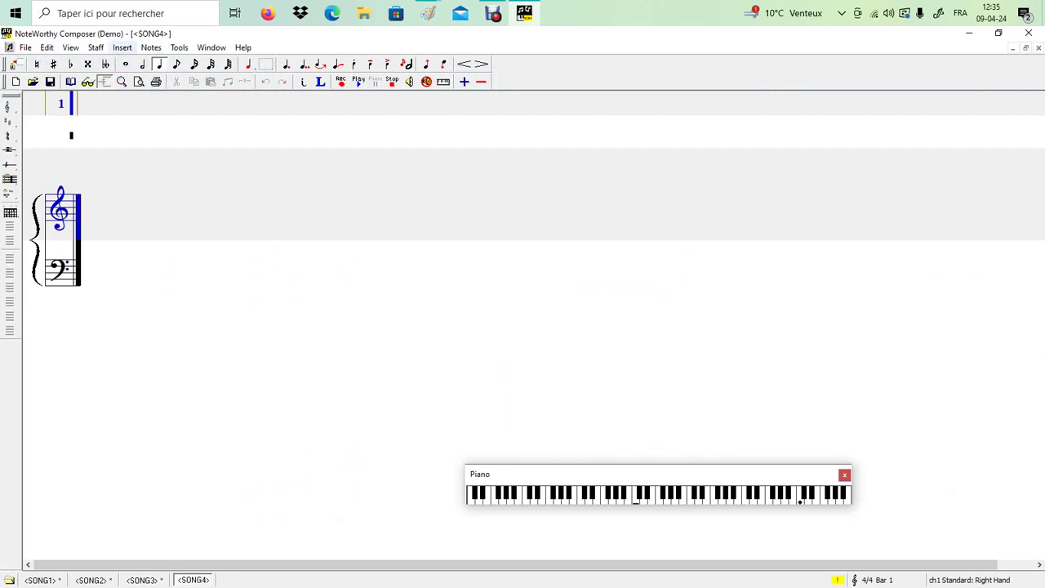
# Insert the text "Gamme de La b Majeur" as a title above the treble staff.
pyautogui.click(122, 47)
pyautogui.click(140, 344)
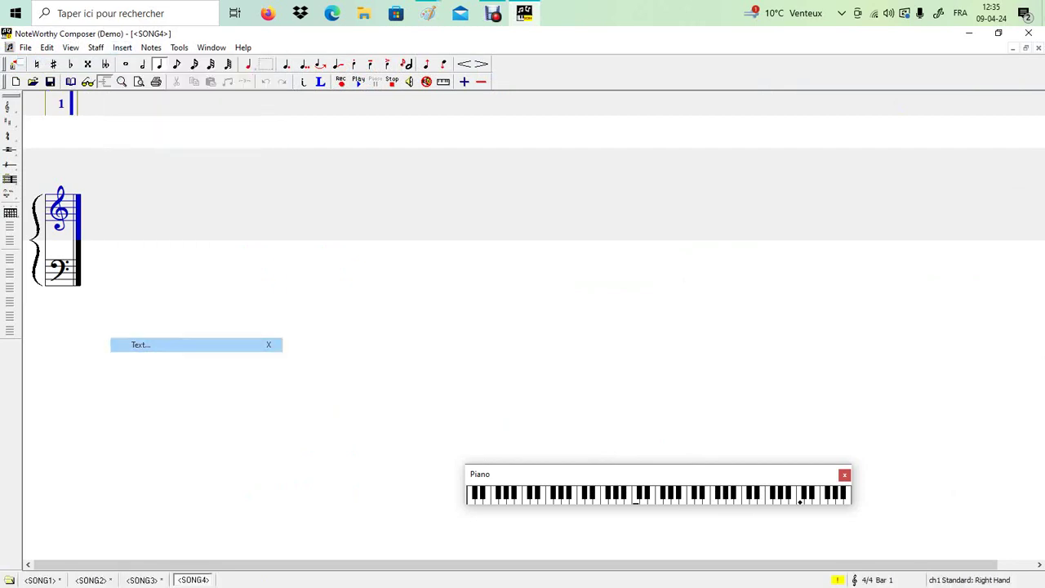
pyautogui.click(494, 279)
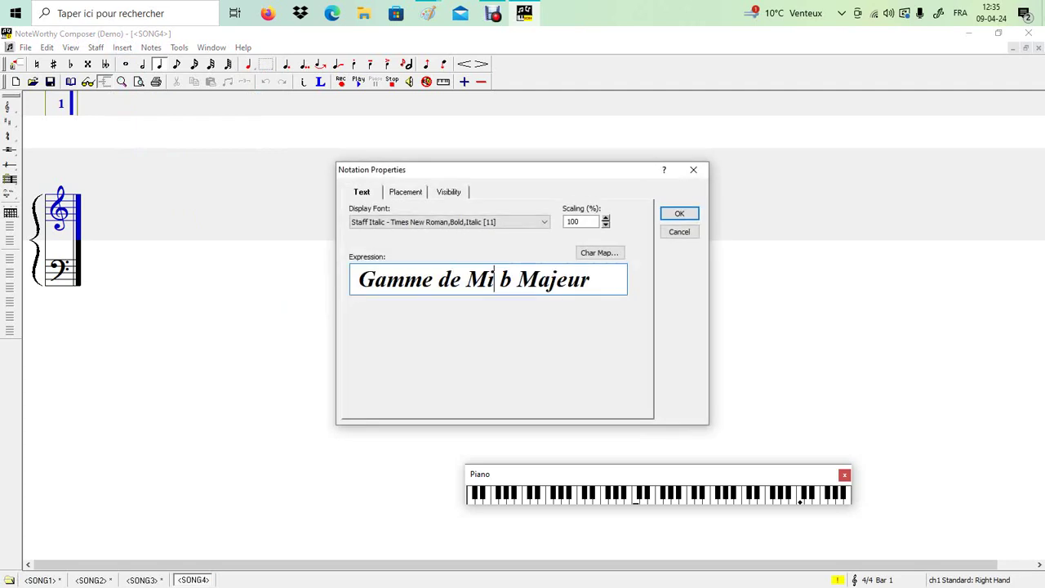
pyautogui.press('BackSpace')
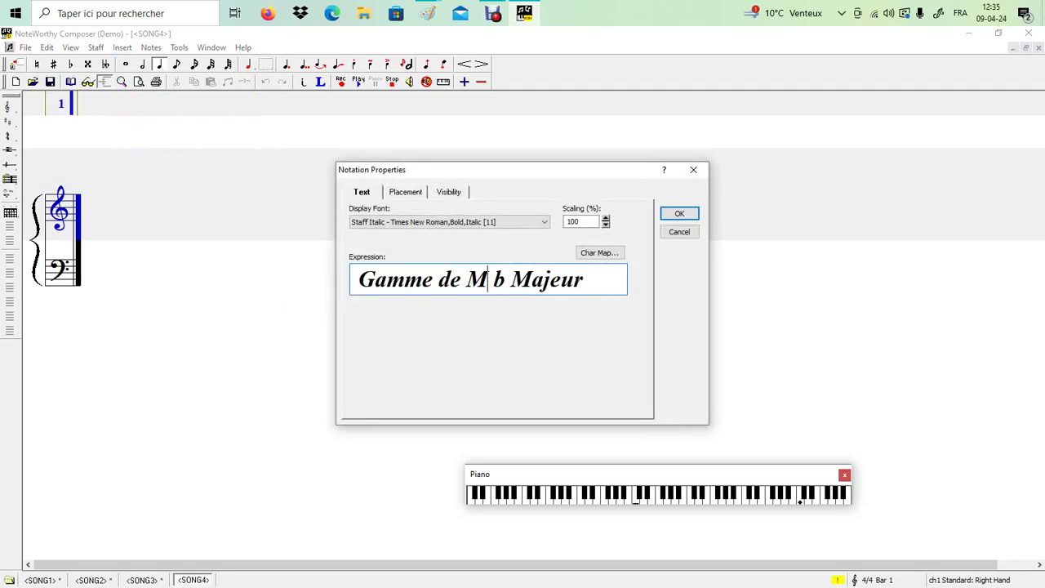
pyautogui.press('BackSpace')
pyautogui.write('La')
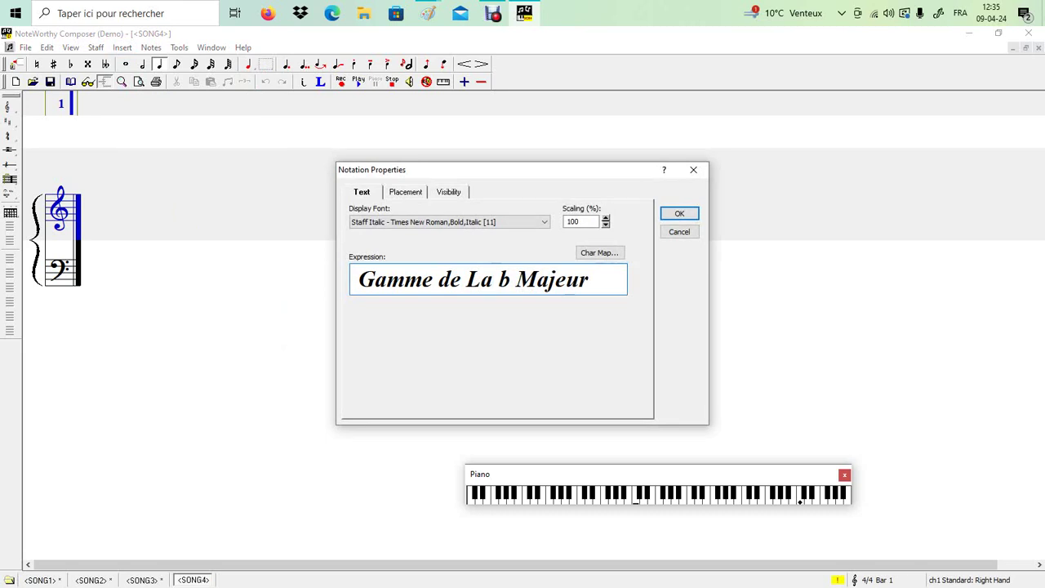
pyautogui.press('Return')
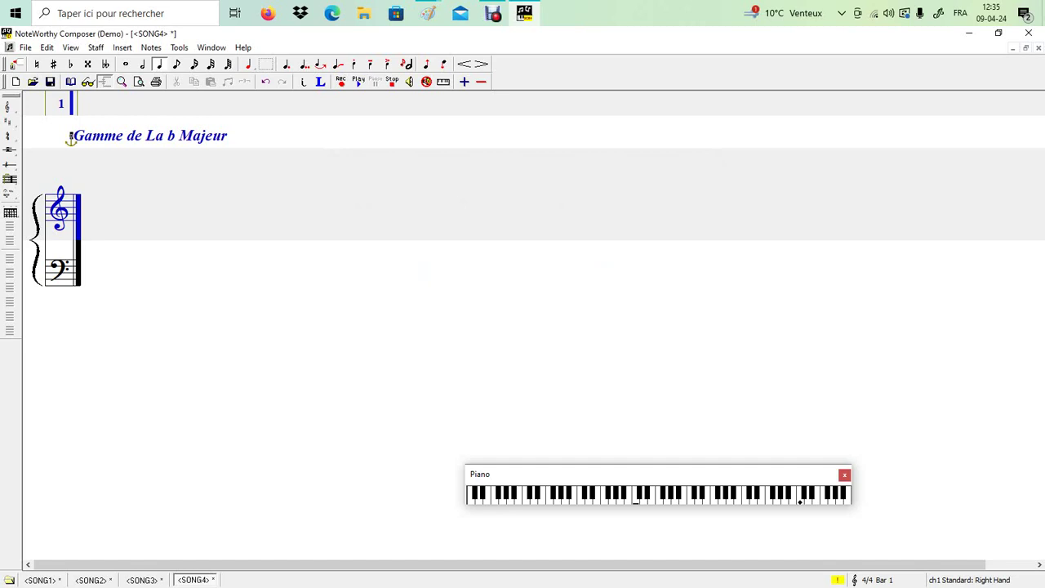
# Insert the Ab key signature on the treble staff and go to the bass staff.
pyautogui.click(10, 122)
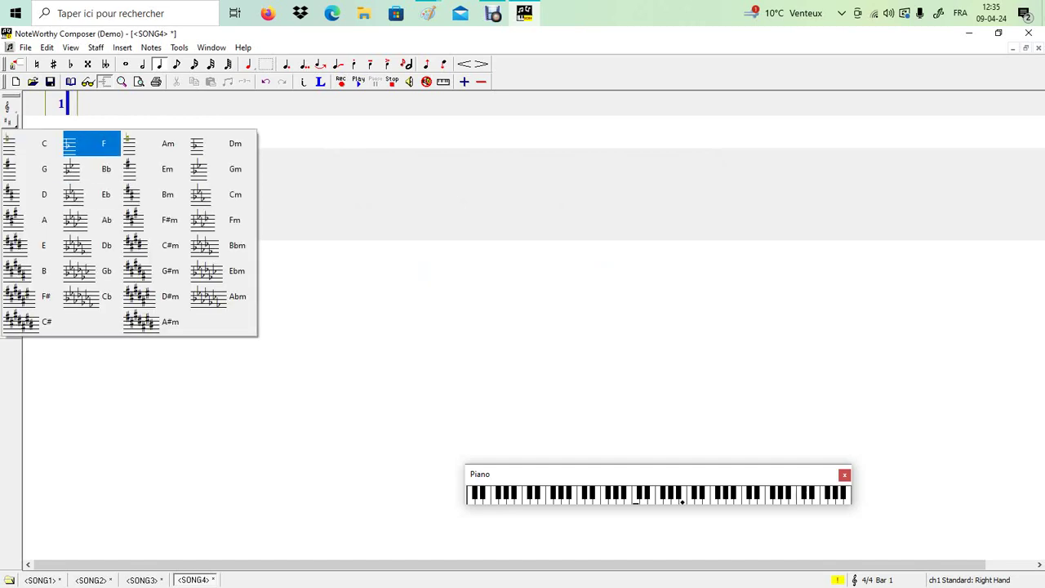
pyautogui.press('Down')
pyautogui.press('Down')
pyautogui.press('Down')
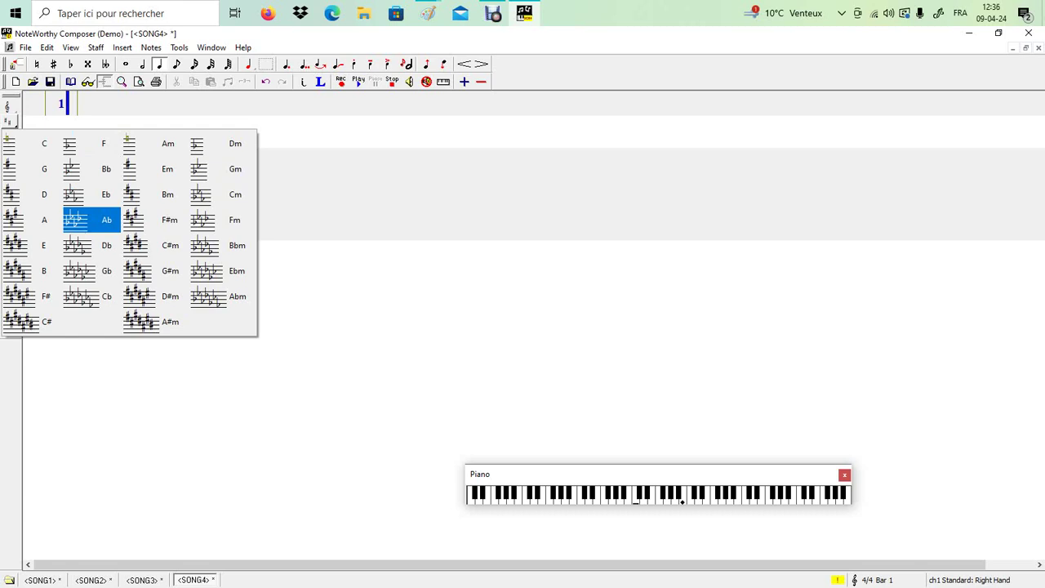
pyautogui.press('Return')
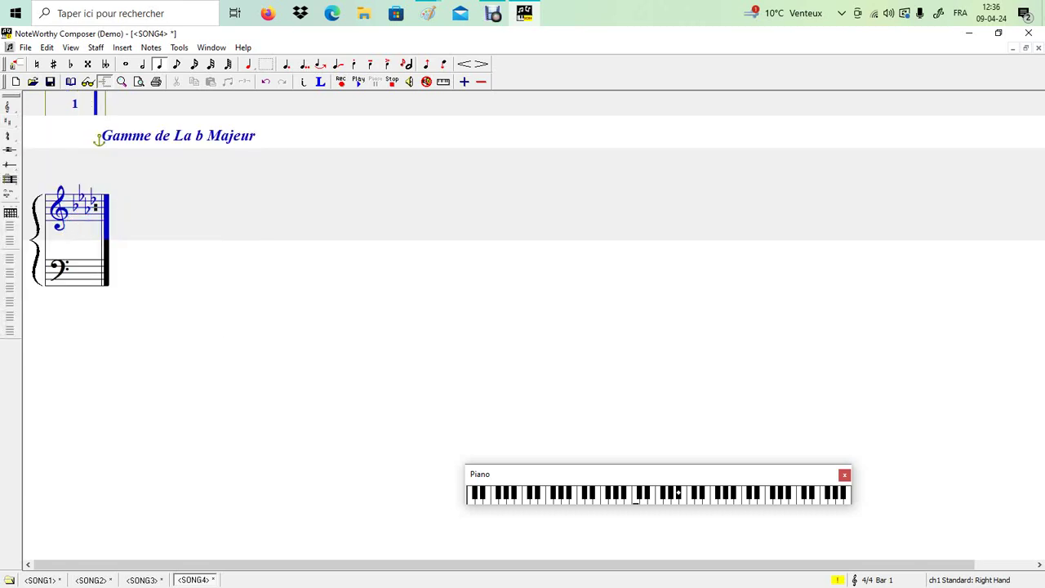
pyautogui.press('pagedown')
pyautogui.press('Menu')
pyautogui.press('Down')
pyautogui.press('Down')
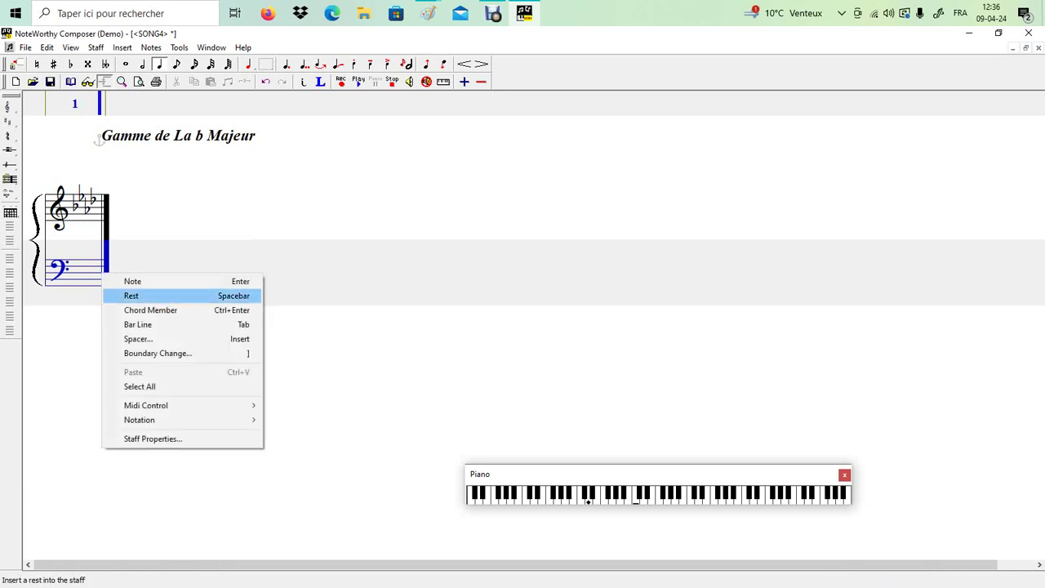
pyautogui.press('Down')
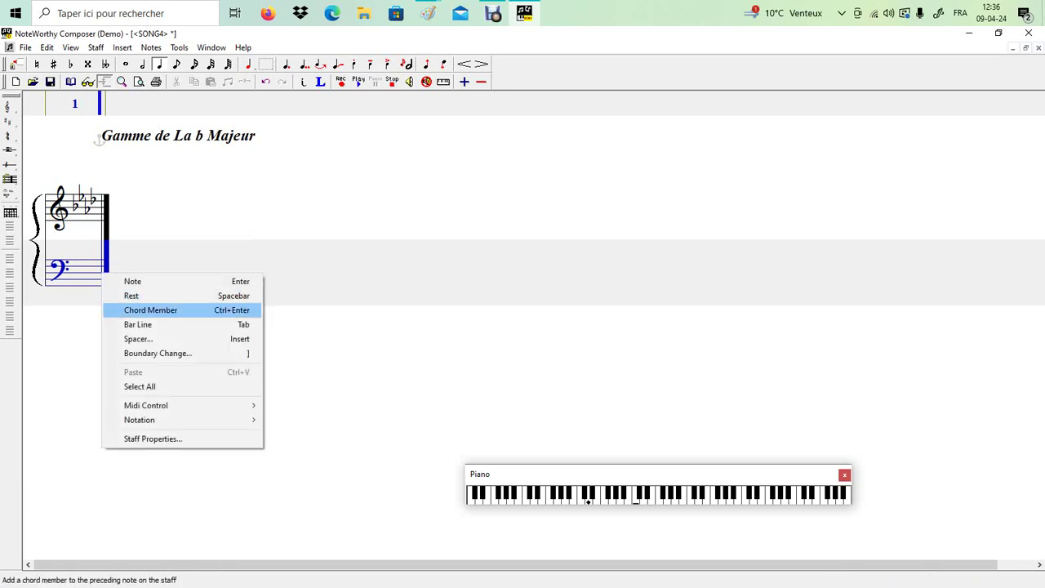
pyautogui.press('Escape')
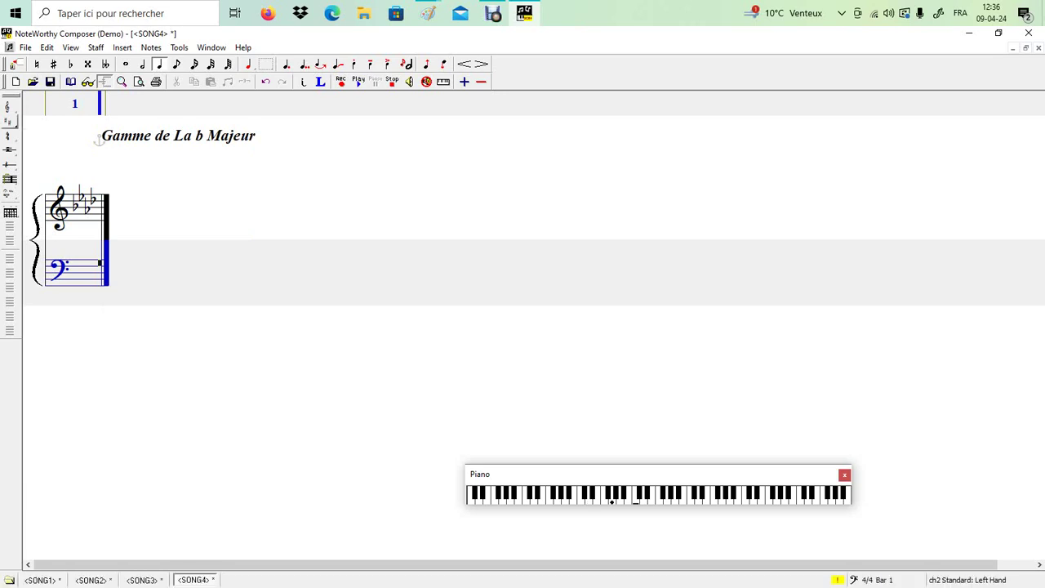
# Insert the Ab key signature on the bass staff.
pyautogui.click(9, 121)
pyautogui.press('Up')
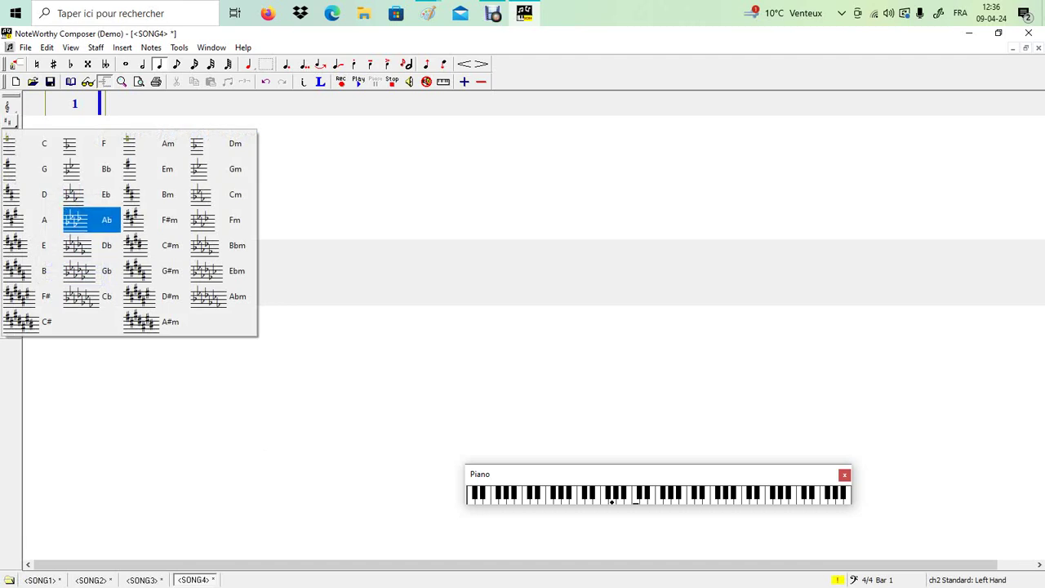
pyautogui.press('Return')
# Insert a standard 4/4 time signature on the treble staff after the key signature.
pyautogui.hotkey('ctrl', 'Up')
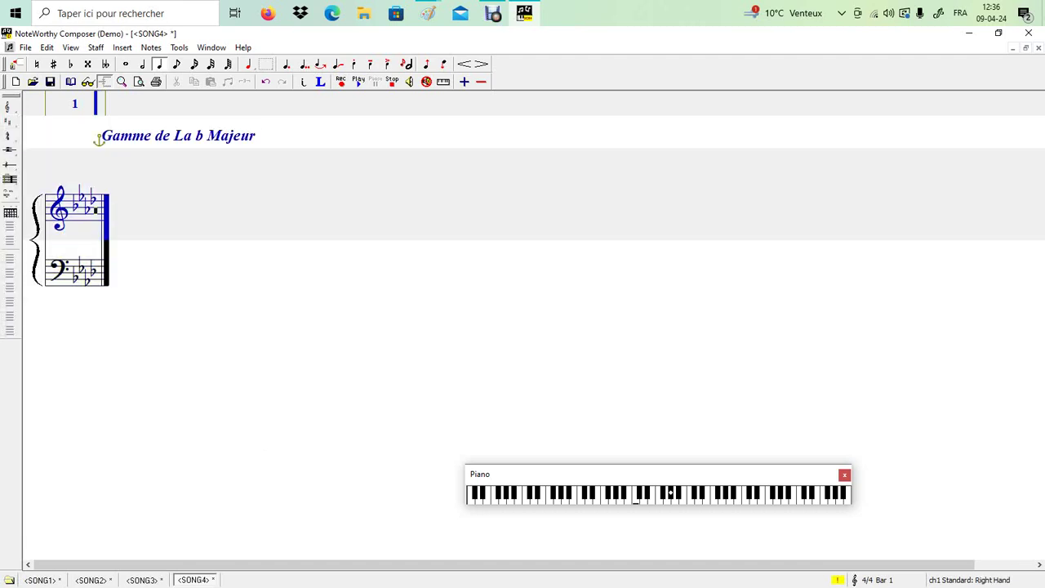
pyautogui.hotkey('alt', 'i')
pyautogui.press('Down')
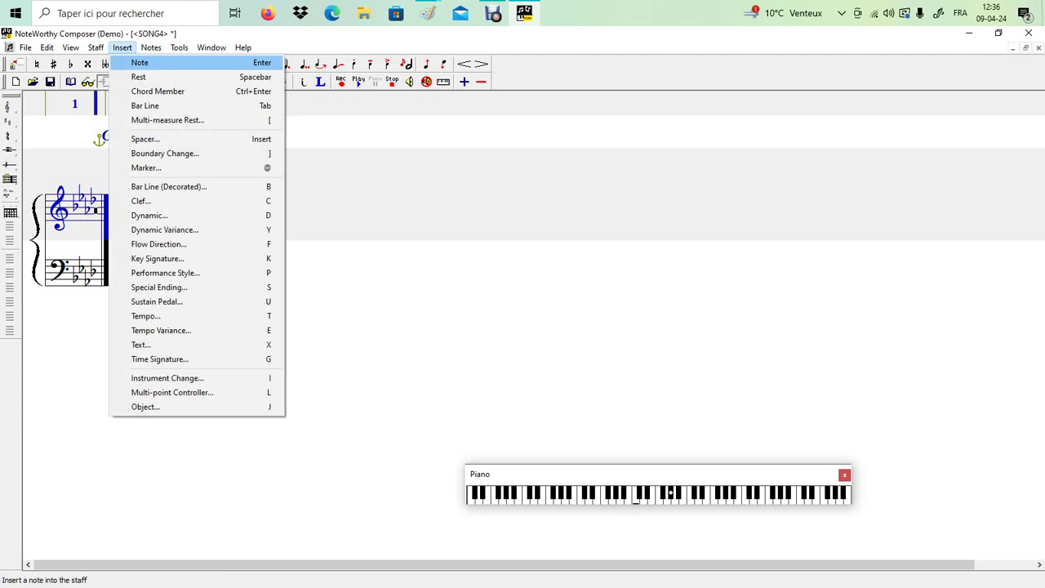
pyautogui.press('Down')
pyautogui.press('Down')
pyautogui.press('Down')
pyautogui.press('Down')
pyautogui.press('Down')
pyautogui.press('Down')
pyautogui.press('Down')
pyautogui.press('Down')
pyautogui.press('Down')
pyautogui.press('Down')
pyautogui.press('Down')
pyautogui.press('Down')
pyautogui.press('Down')
pyautogui.press('Down')
pyautogui.press('Down')
pyautogui.press('Down')
pyautogui.press('Down')
pyautogui.press('Down')
pyautogui.press('Down')
pyautogui.press('Down')
pyautogui.press('Return')
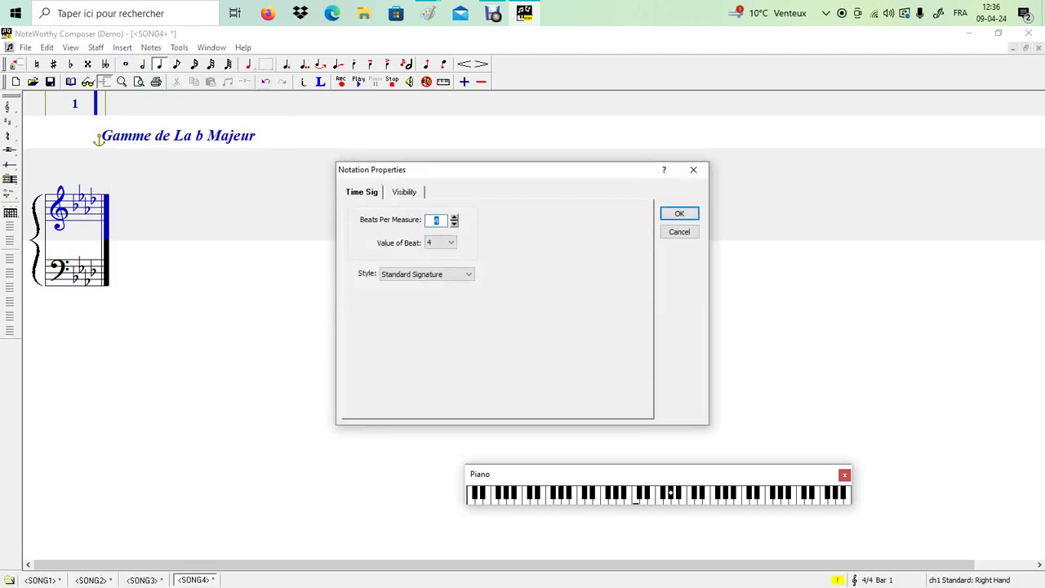
pyautogui.press('Return')
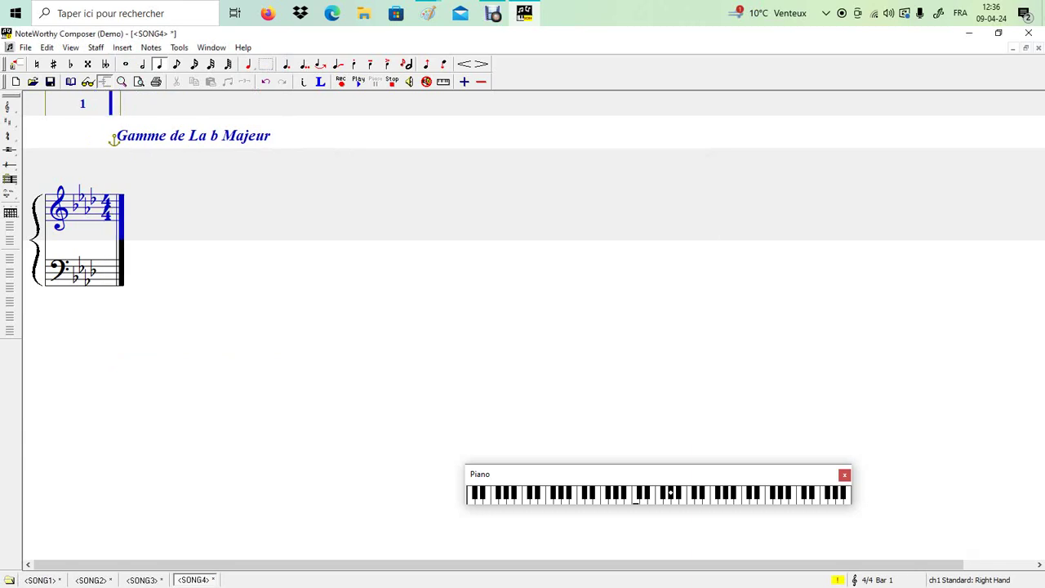
# Insert a standard 4/4 time signature on the bass staff after the key signature.
pyautogui.hotkey('ctrl', 'Down')
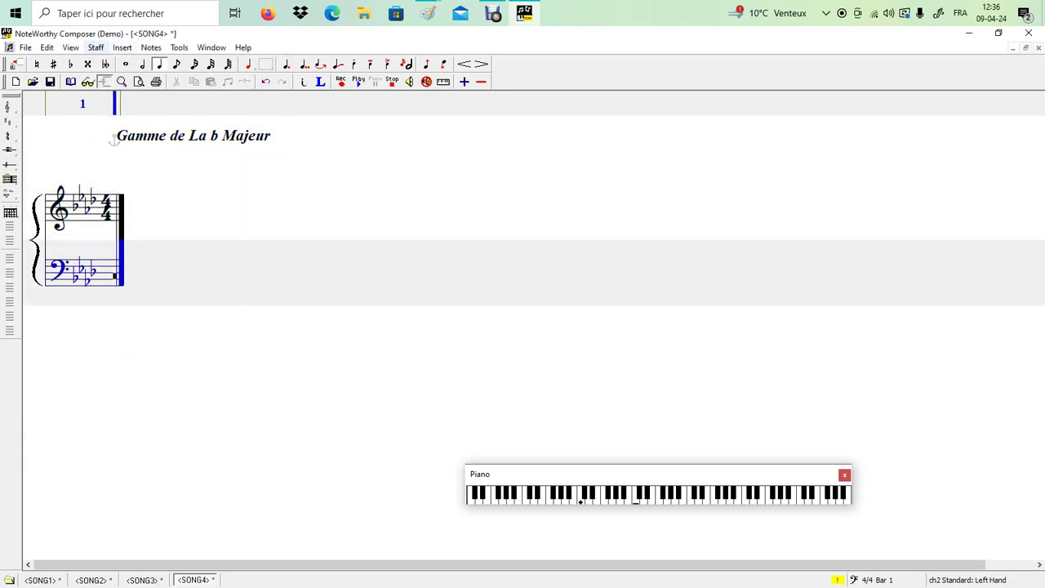
pyautogui.hotkey('alt', 'i')
pyautogui.press('Down')
pyautogui.press('Down')
pyautogui.press('Down')
pyautogui.press('Down')
pyautogui.press('Down')
pyautogui.press('Down')
pyautogui.press('Down')
pyautogui.press('Down')
pyautogui.press('Down')
pyautogui.press('Down')
pyautogui.press('Down')
pyautogui.press('Down')
pyautogui.press('Down')
pyautogui.press('Down')
pyautogui.press('Down')
pyautogui.press('Down')
pyautogui.press('Down')
pyautogui.press('Down')
pyautogui.press('Down')
pyautogui.press('Down')
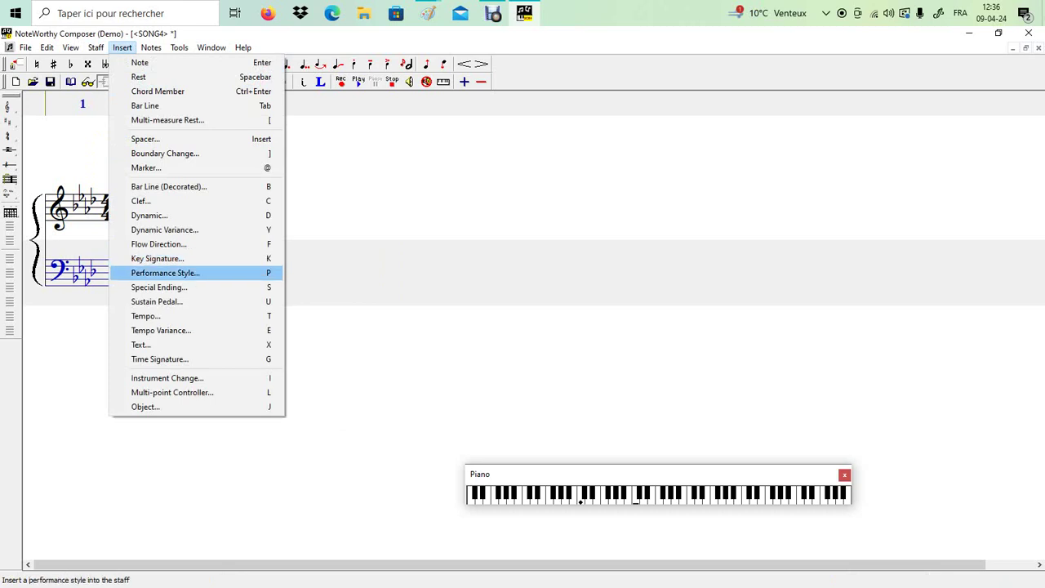
pyautogui.press('Up')
pyautogui.press('Return')
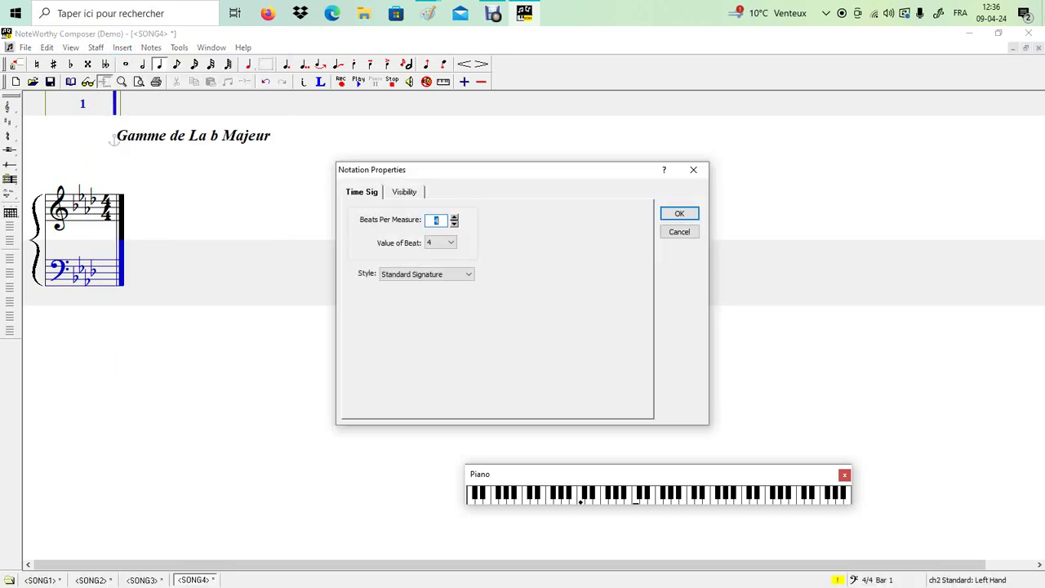
pyautogui.press('Return')
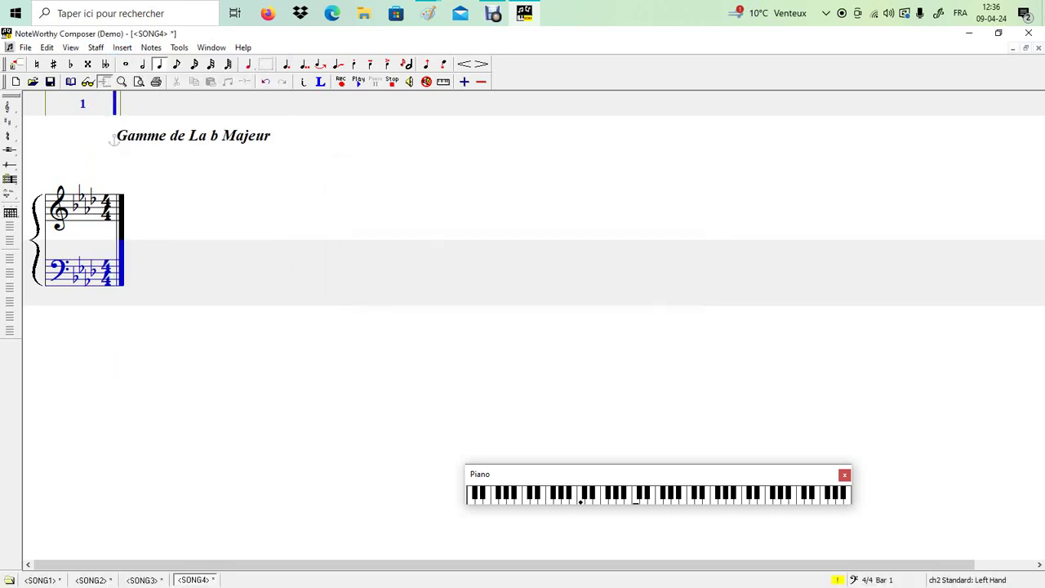
# Enter four ascending quarter notes on the treble staff, la, si, do and ré, starting from the la below the staff.
pyautogui.press('Up')
pyautogui.press('Up')
pyautogui.press('Up')
pyautogui.press('Up')
pyautogui.press('Up')
pyautogui.press('Up')
pyautogui.press('Up')
pyautogui.press('Up')
pyautogui.press('Up')
pyautogui.press('Up')
pyautogui.press('Up')
pyautogui.hotkey('ctrl', 'Up')
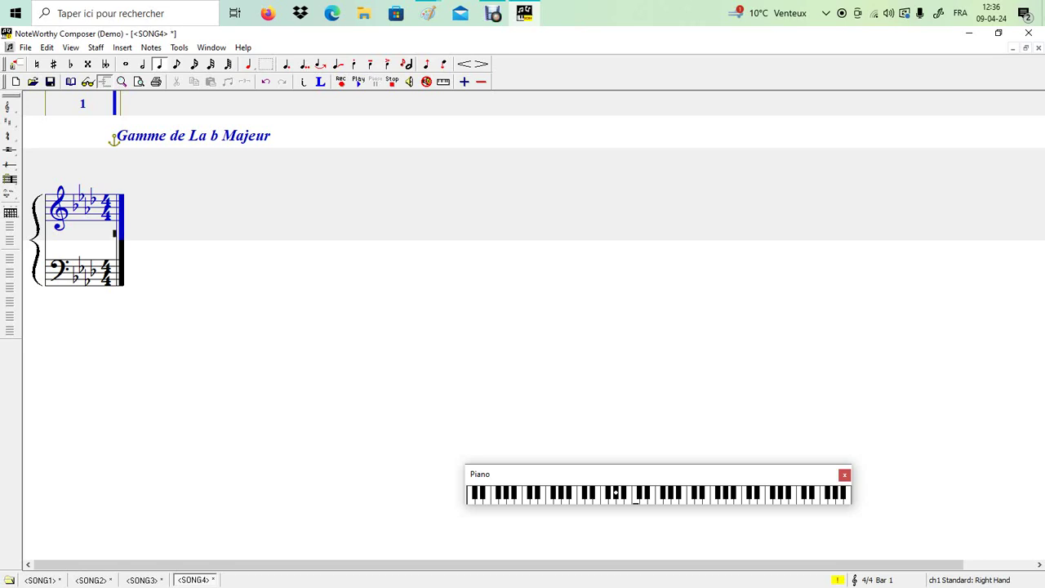
pyautogui.press('Return')
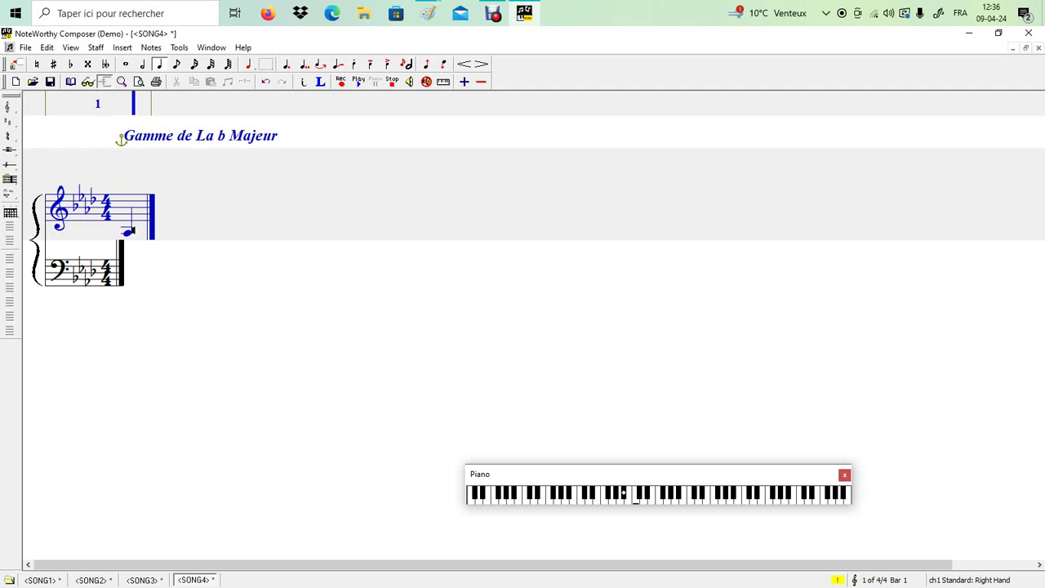
pyautogui.press('Up')
pyautogui.press('Return')
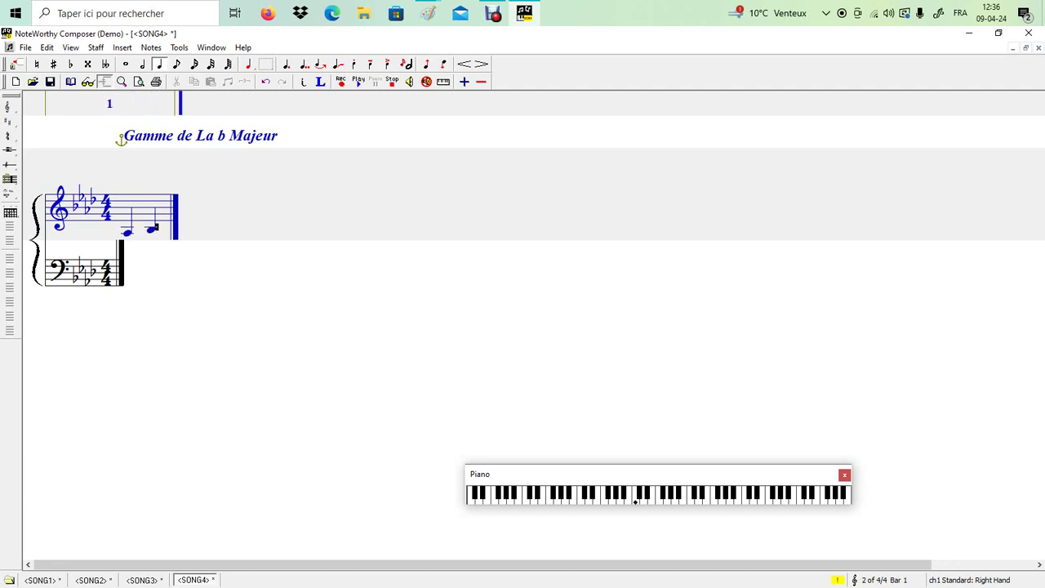
pyautogui.press('Up')
pyautogui.press('Return')
pyautogui.press('Up')
pyautogui.press('Return')
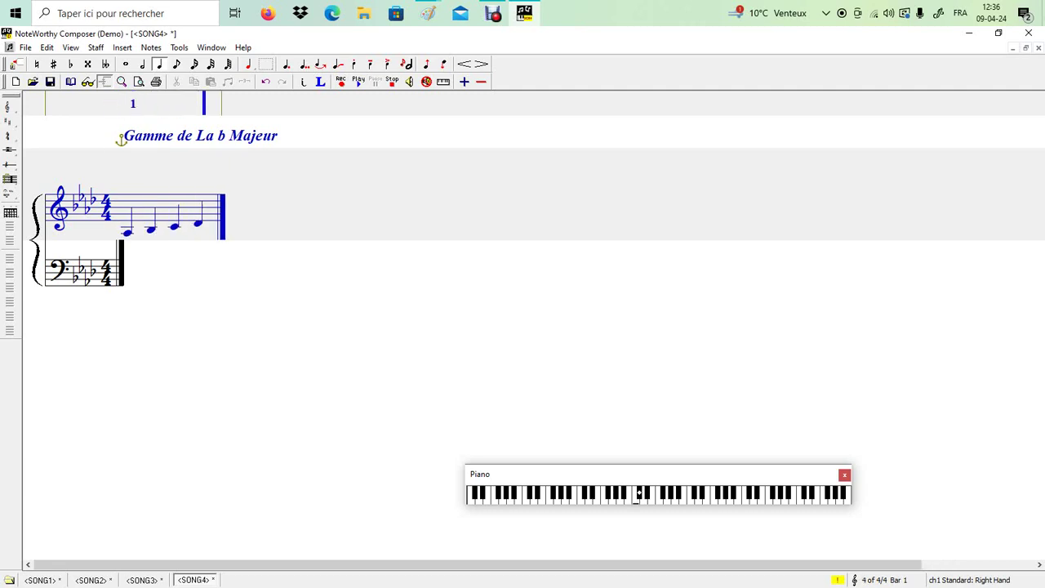
# Continue the scale upward on the treble staff with quarter notes mi, fa, sol and la.
pyautogui.press('Up')
pyautogui.press('Return')
pyautogui.press('Up')
pyautogui.press('Return')
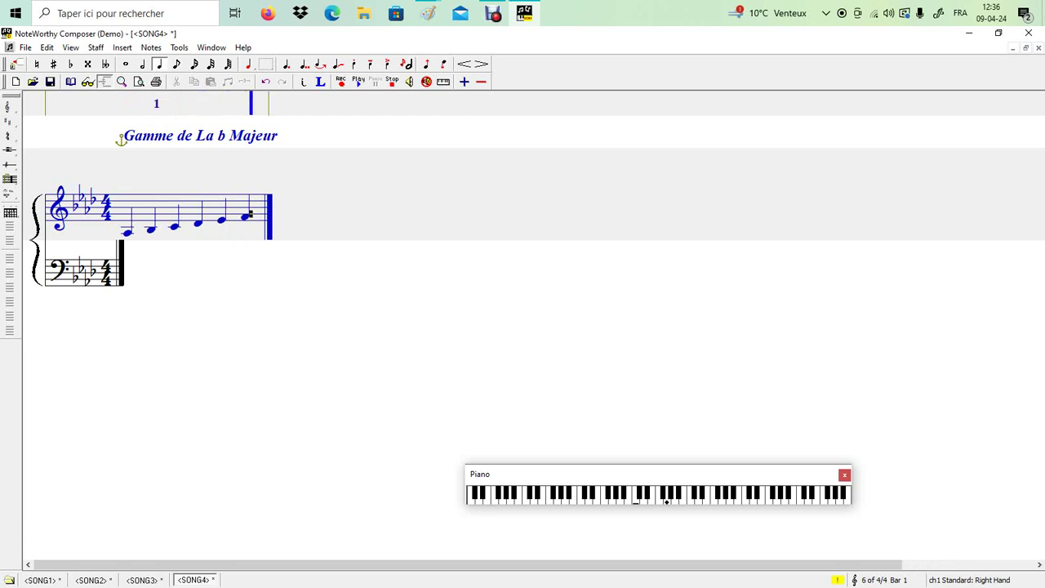
pyautogui.press('Up')
pyautogui.press('Return')
pyautogui.press('Up')
pyautogui.press('Return')
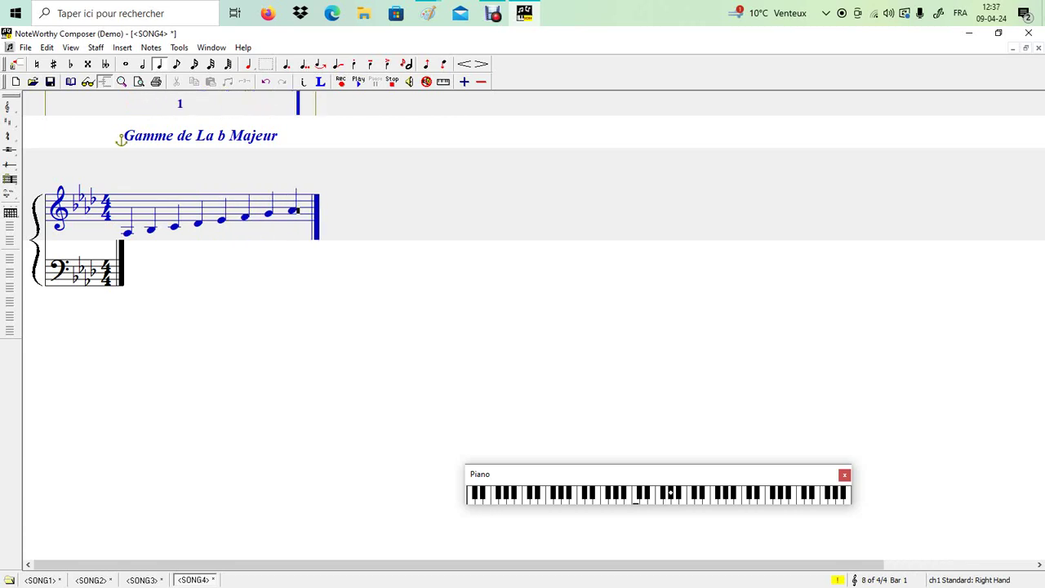
# Add the second ascending octave on the treble staff in quarter notes, from si up to the la above the staff.
pyautogui.press('Up')
pyautogui.press('Return')
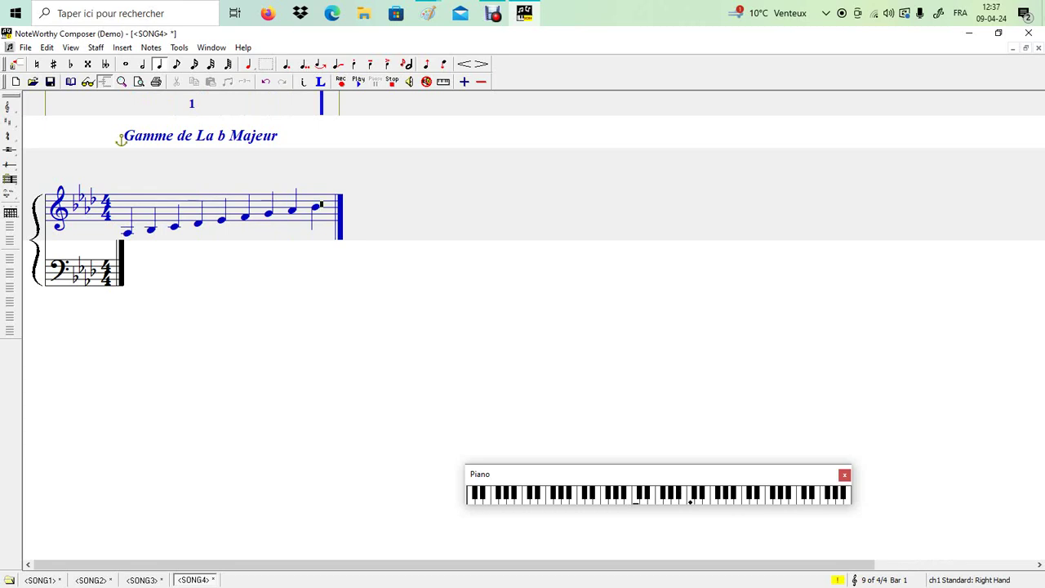
pyautogui.press('Up')
pyautogui.press('Return')
pyautogui.press('Up')
pyautogui.press('Return')
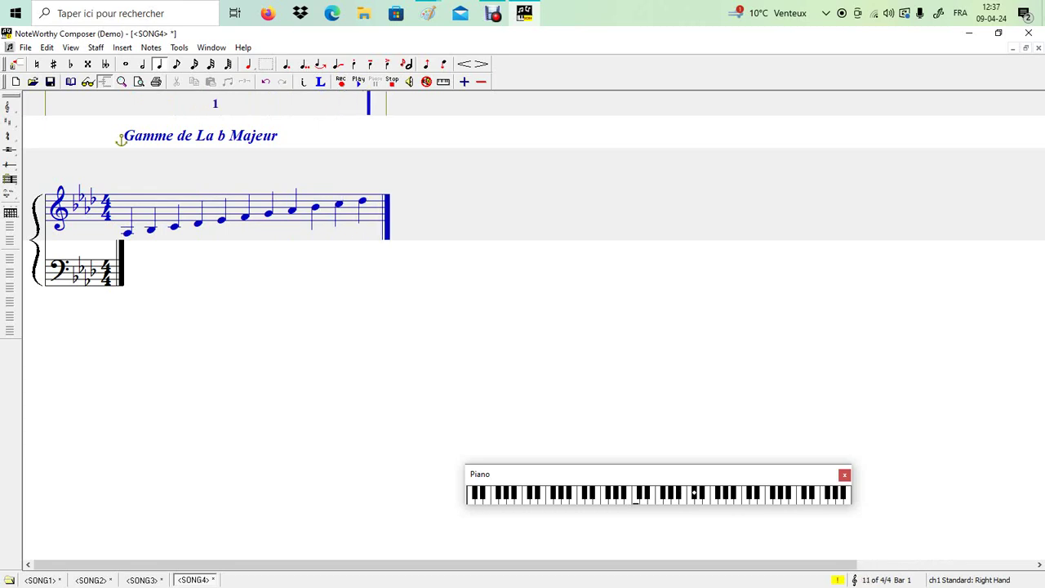
pyautogui.press('Up')
pyautogui.press('Return')
pyautogui.press('Up')
pyautogui.press('Return')
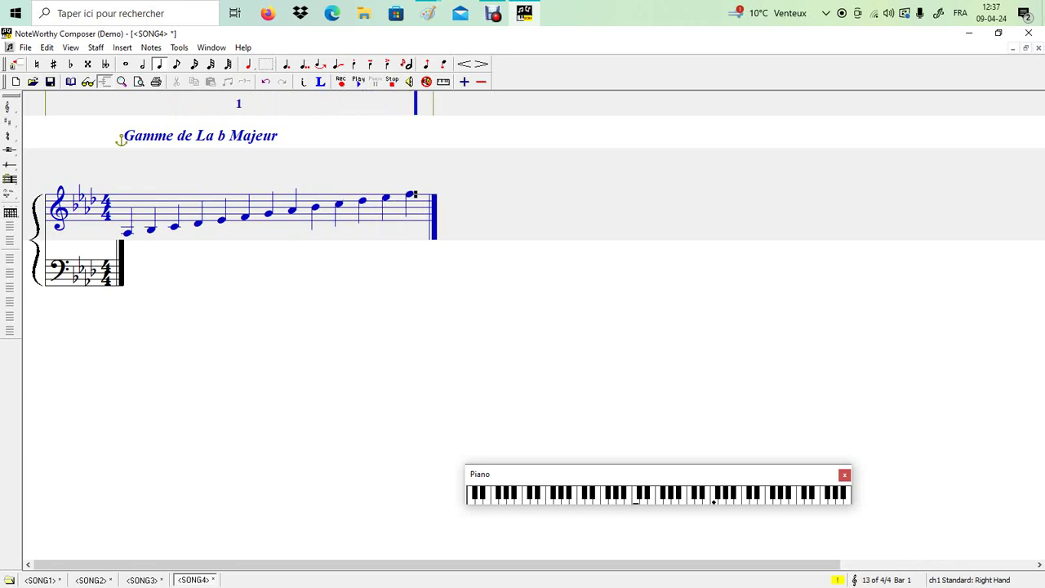
pyautogui.press('Up')
pyautogui.press('Return')
pyautogui.press('Up')
pyautogui.press('Return')
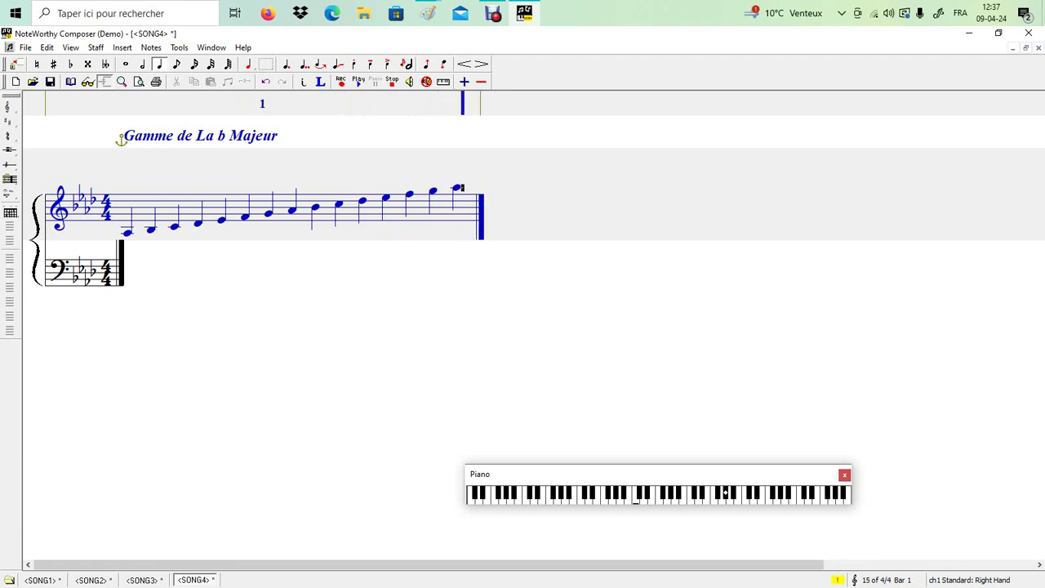
# Enter the descending quarter notes sol, fa, mi, ré, do, si and la on the treble staff after the top la.
pyautogui.press('Down')
pyautogui.press('Return')
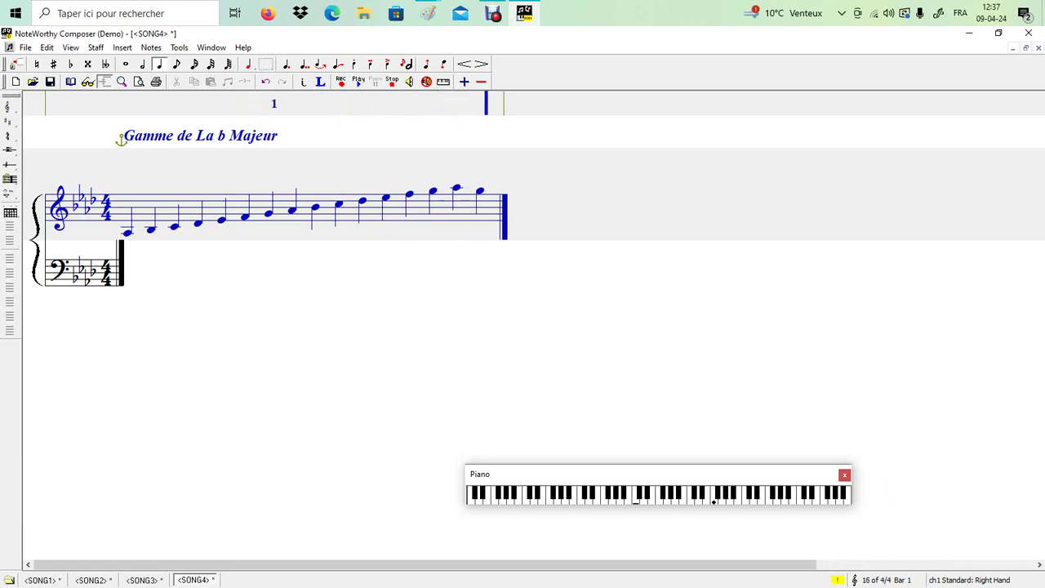
pyautogui.press('Down')
pyautogui.press('Return')
pyautogui.press('Down')
pyautogui.press('Return')
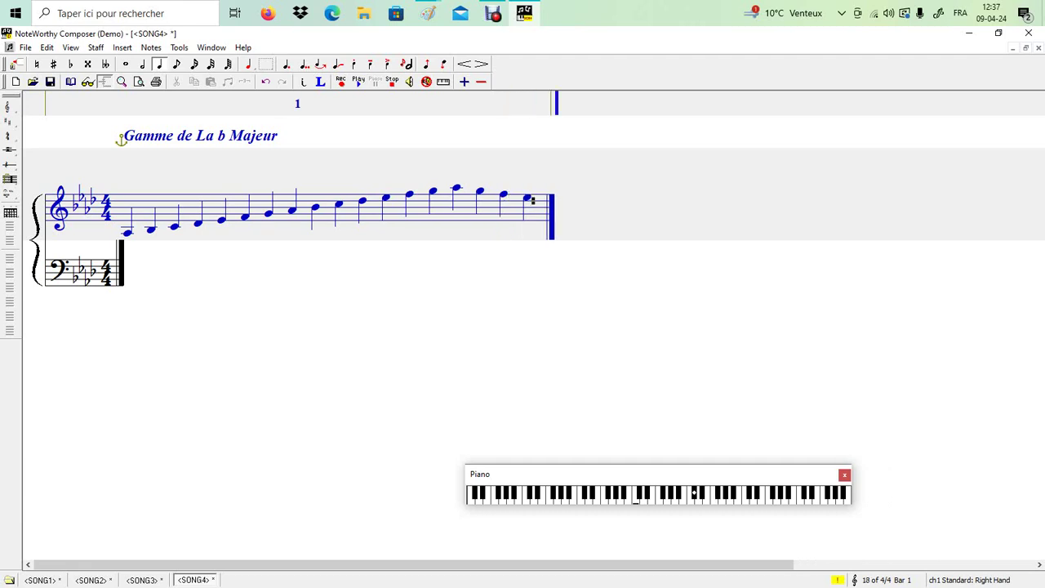
pyautogui.press('Down')
pyautogui.press('Return')
pyautogui.press('Down')
pyautogui.press('Return')
pyautogui.press('Down')
pyautogui.press('Return')
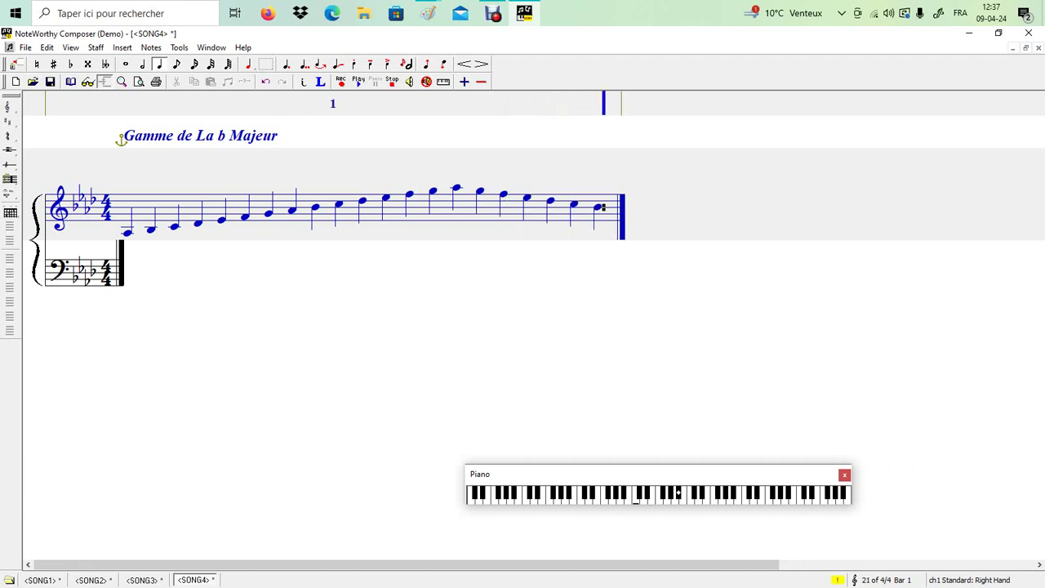
pyautogui.press('Down')
pyautogui.press('Return')
# Finish the treble scale with descending quarter notes from sol down to the la below the staff.
pyautogui.press('Down')
pyautogui.press('Return')
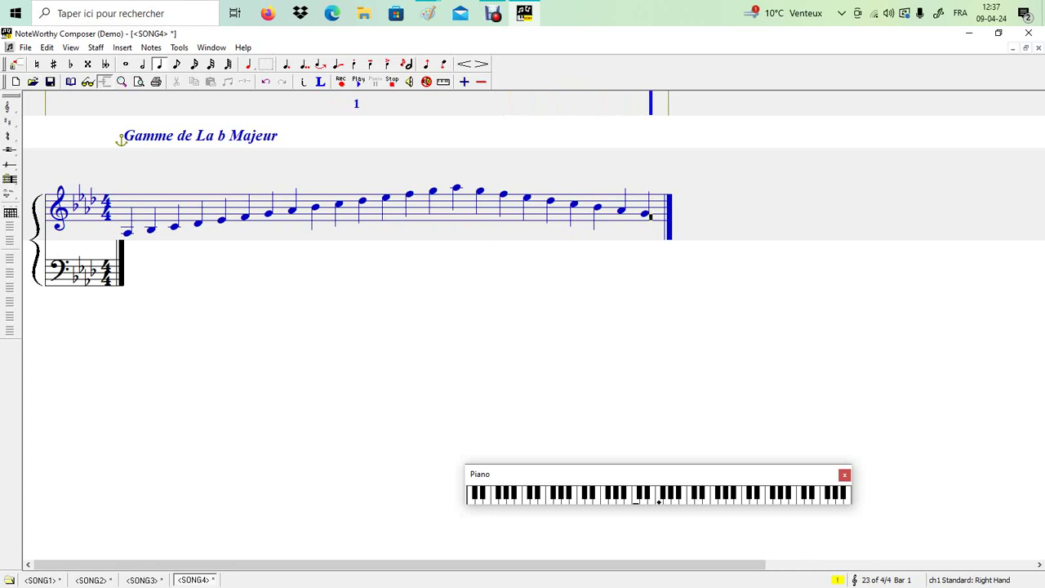
pyautogui.press('Down')
pyautogui.press('Return')
pyautogui.press('Down')
pyautogui.press('Return')
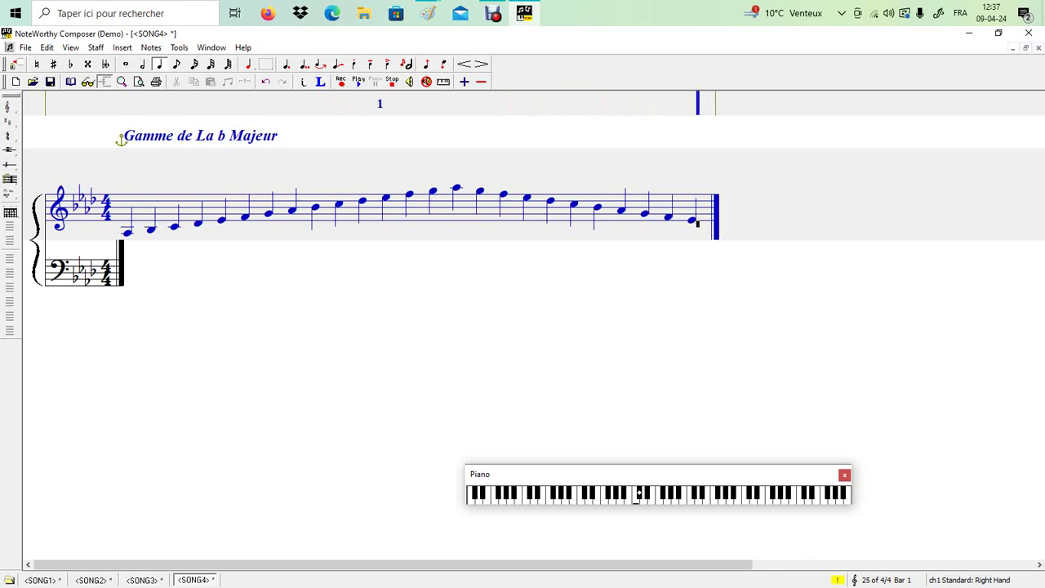
pyautogui.press('Down')
pyautogui.press('Return')
pyautogui.press('Down')
pyautogui.press('Return')
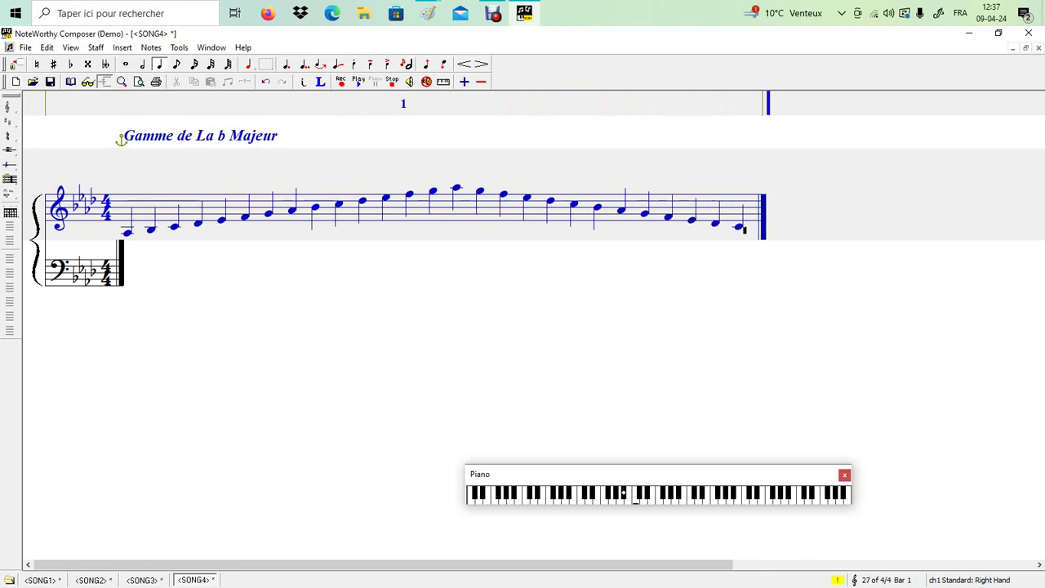
pyautogui.press('Down')
pyautogui.press('Return')
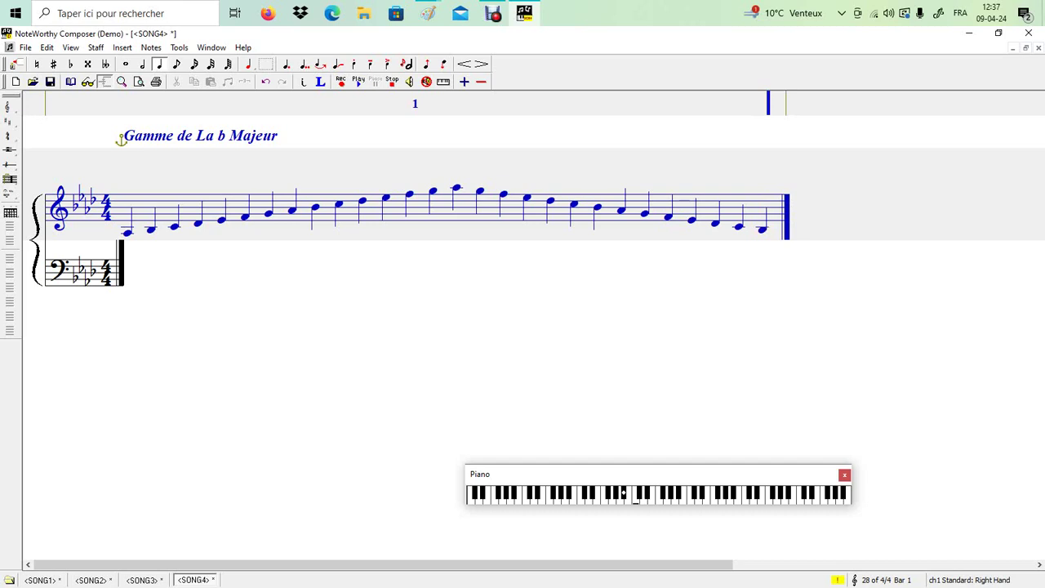
pyautogui.press('Down')
pyautogui.press('Return')
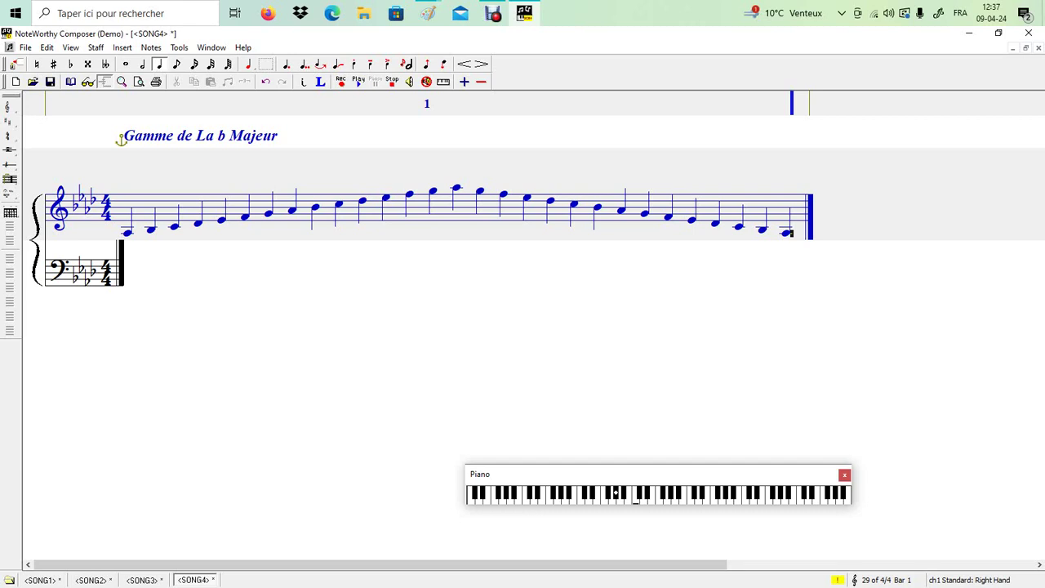
# Enter the first ascending octave on the bass staff in quarter notes, from the low la up to the next la.
pyautogui.press('pagedown')
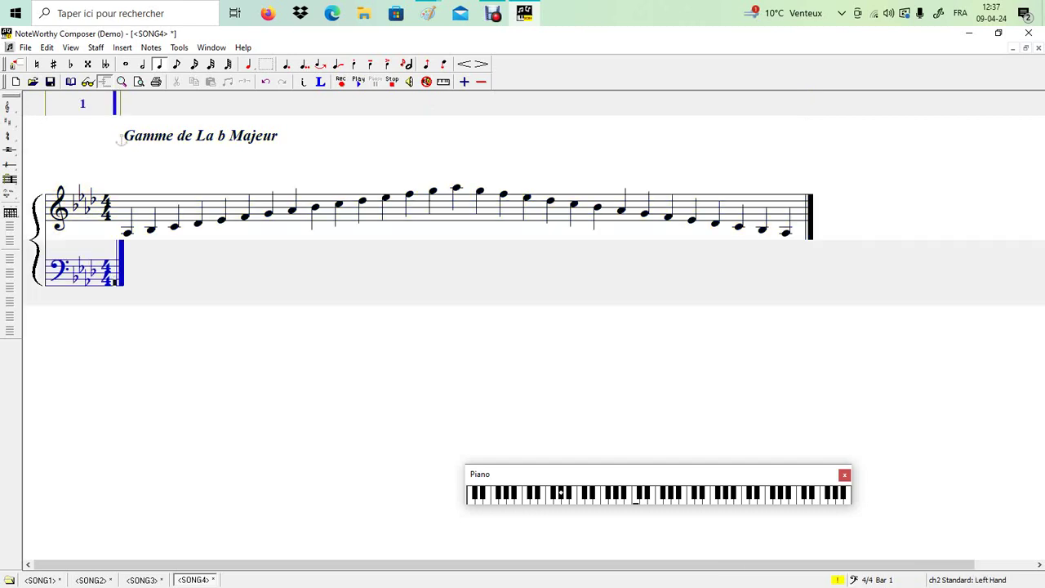
pyautogui.press('Return')
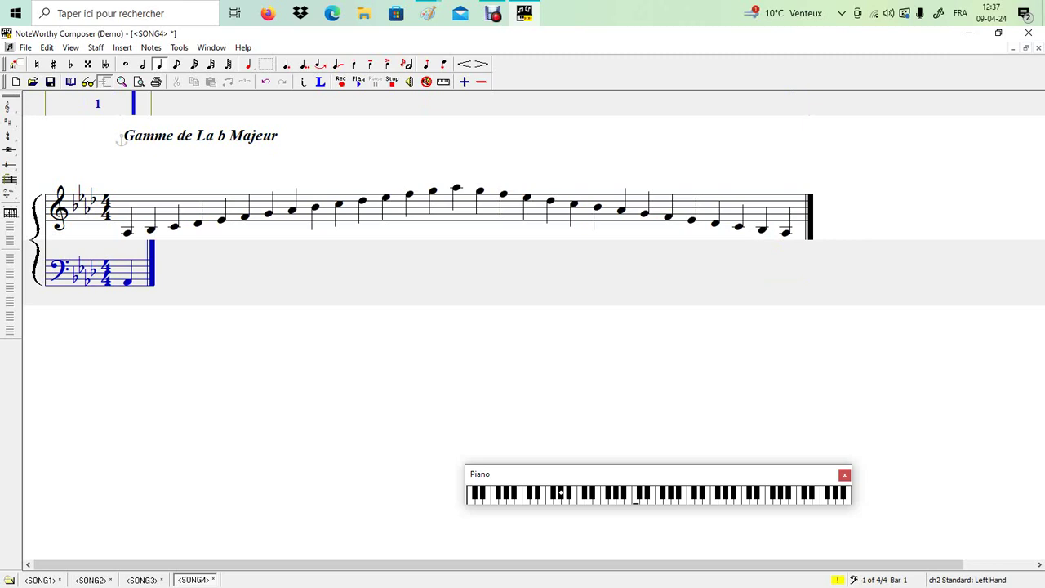
pyautogui.press('Up')
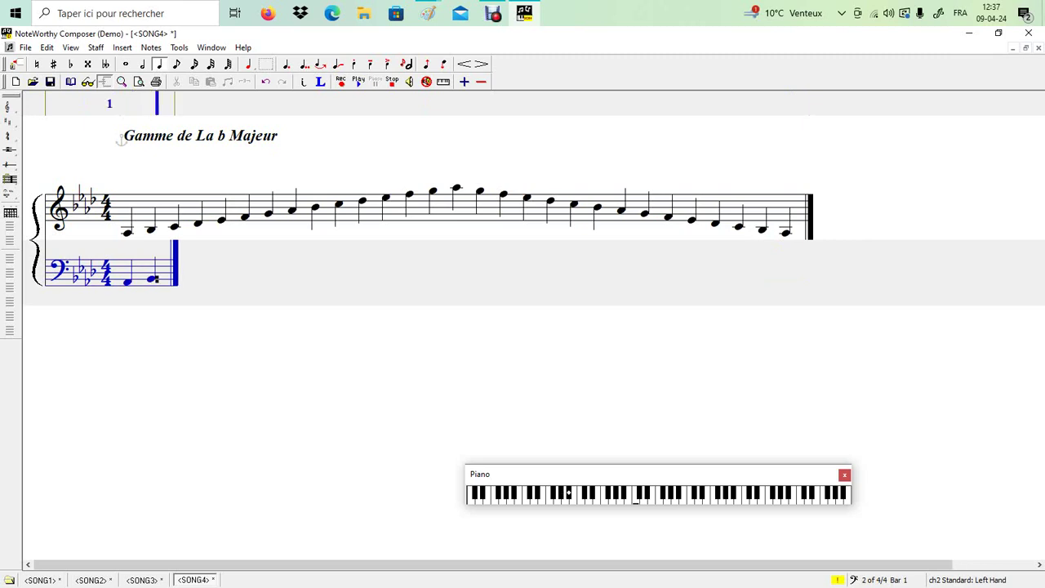
pyautogui.press('Up')
pyautogui.press('Return')
pyautogui.press('Up')
pyautogui.press('Return')
pyautogui.press('Up')
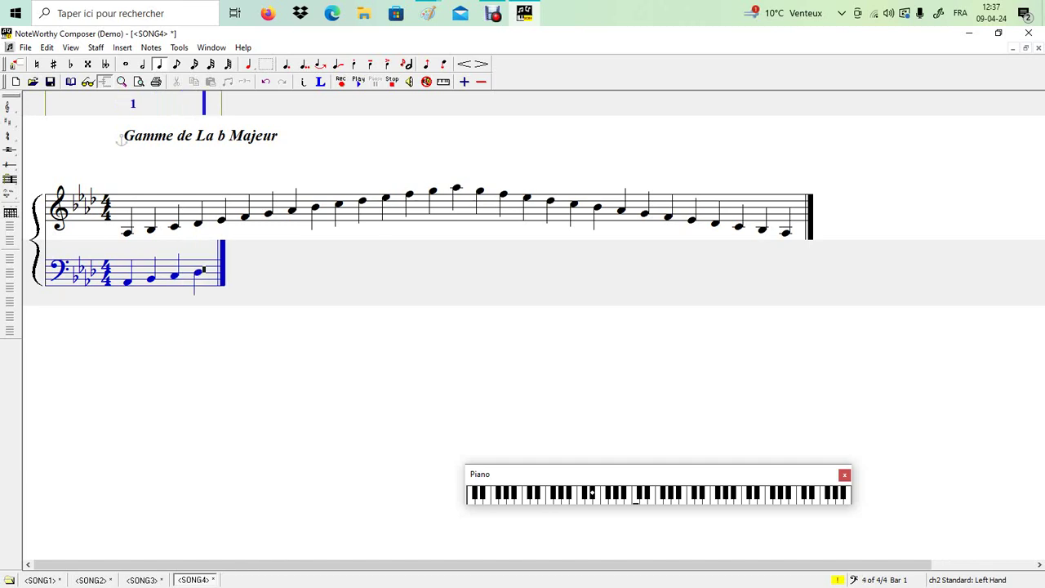
pyautogui.press('Return')
pyautogui.press('Up')
pyautogui.press('Return')
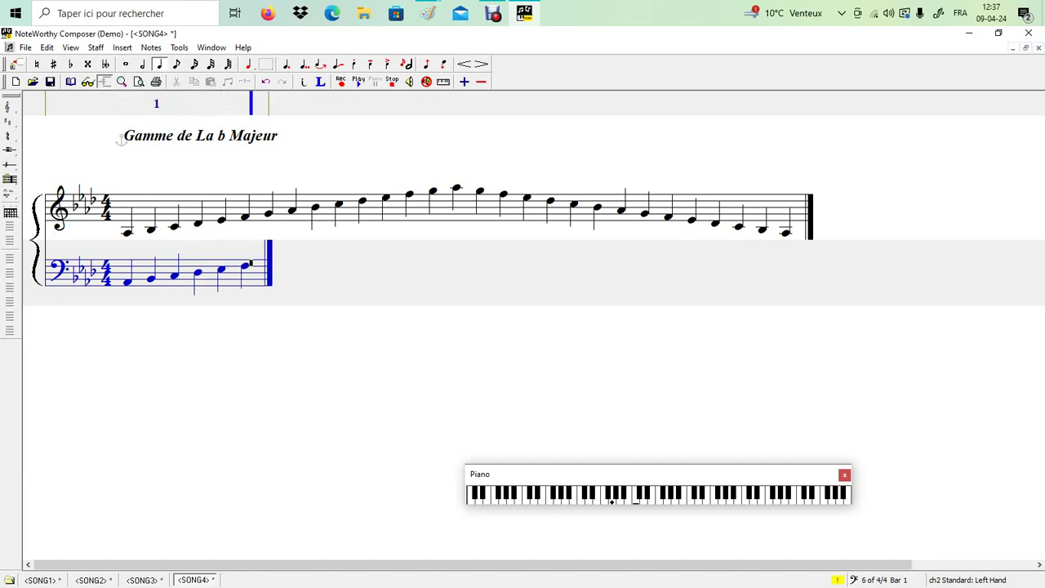
pyautogui.press('Up')
pyautogui.press('Return')
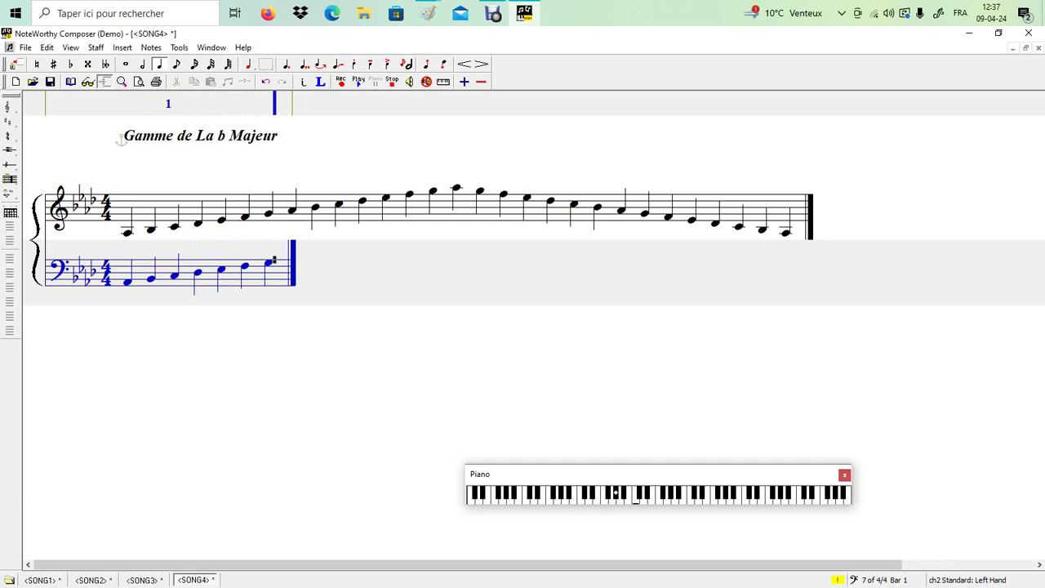
pyautogui.press('Up')
pyautogui.press('Return')
# Add the second ascending octave on the bass staff in quarter notes, si, do, ré, mi, fa, sol and la.
pyautogui.press('Up')
pyautogui.press('Return')
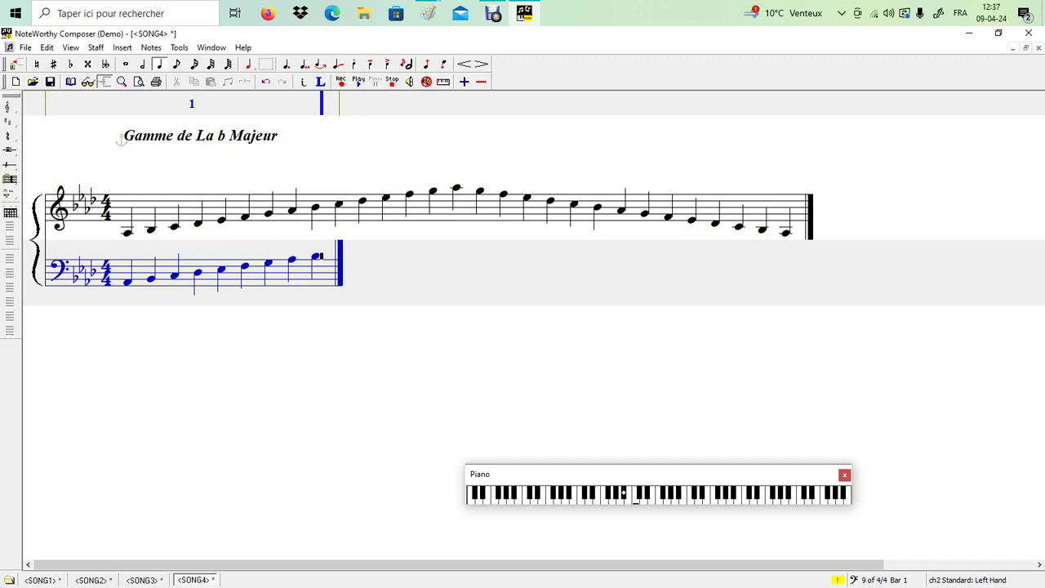
pyautogui.press('Return')
pyautogui.press('BackSpace')
pyautogui.press('Up')
pyautogui.press('Return')
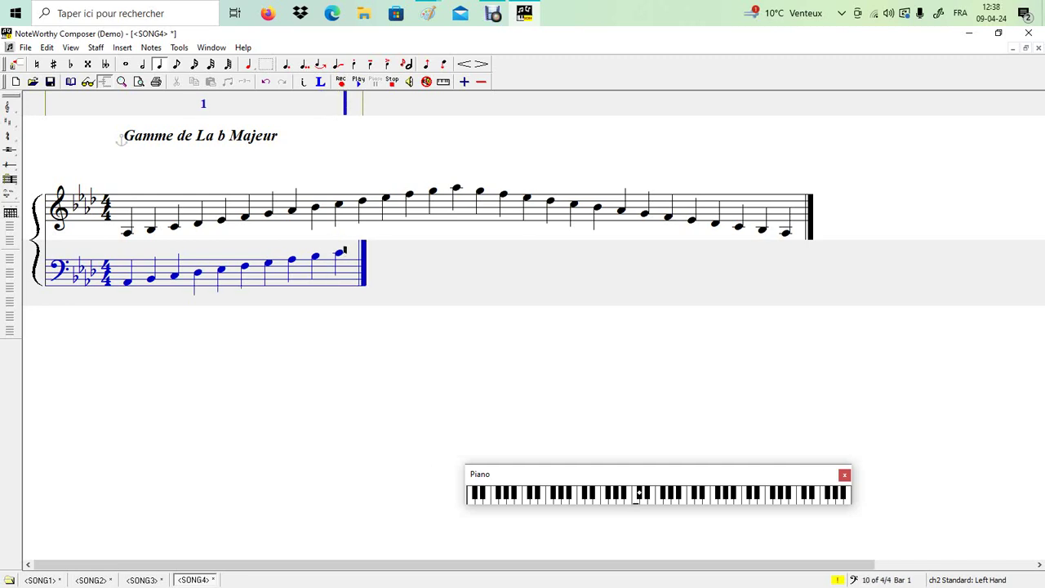
pyautogui.press('Up')
pyautogui.press('Return')
pyautogui.press('Up')
pyautogui.press('Return')
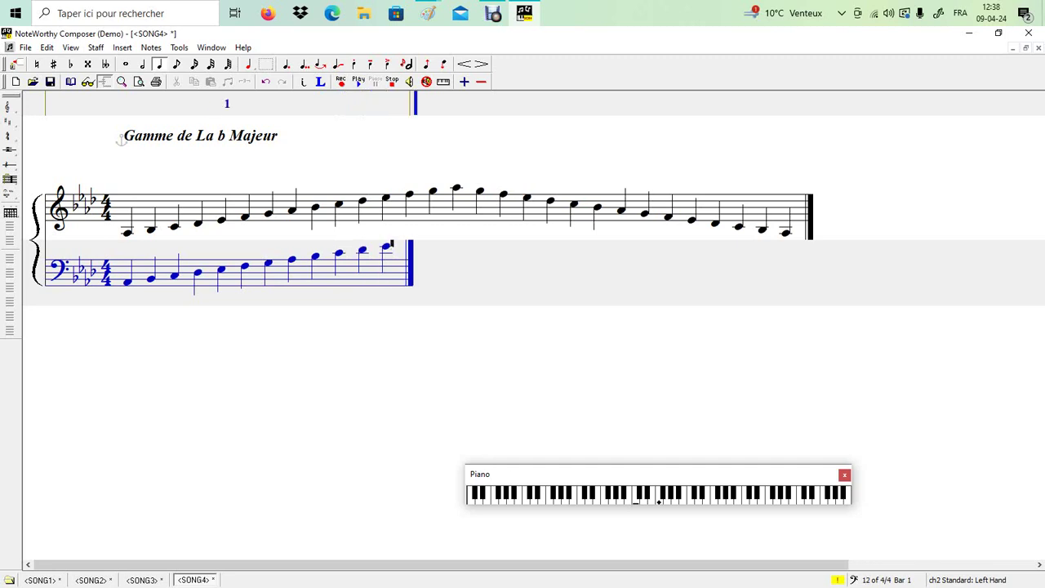
pyautogui.press('Up')
pyautogui.press('Return')
pyautogui.press('Up')
pyautogui.press('Return')
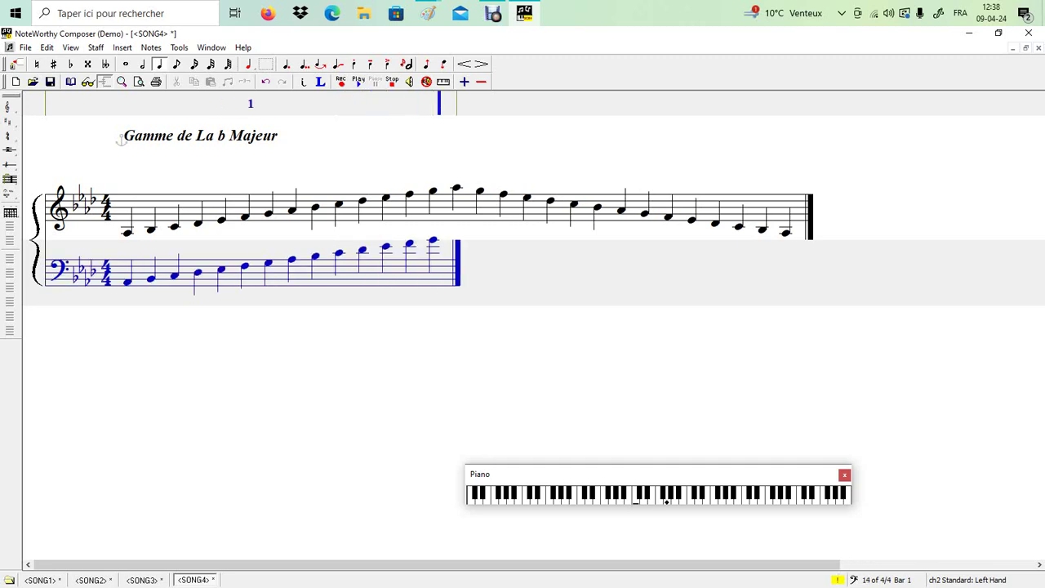
pyautogui.press('Up')
pyautogui.press('Return')
# Enter seven descending quarter notes on the bass staff, from sol down to la, after the top la.
pyautogui.press('Up')
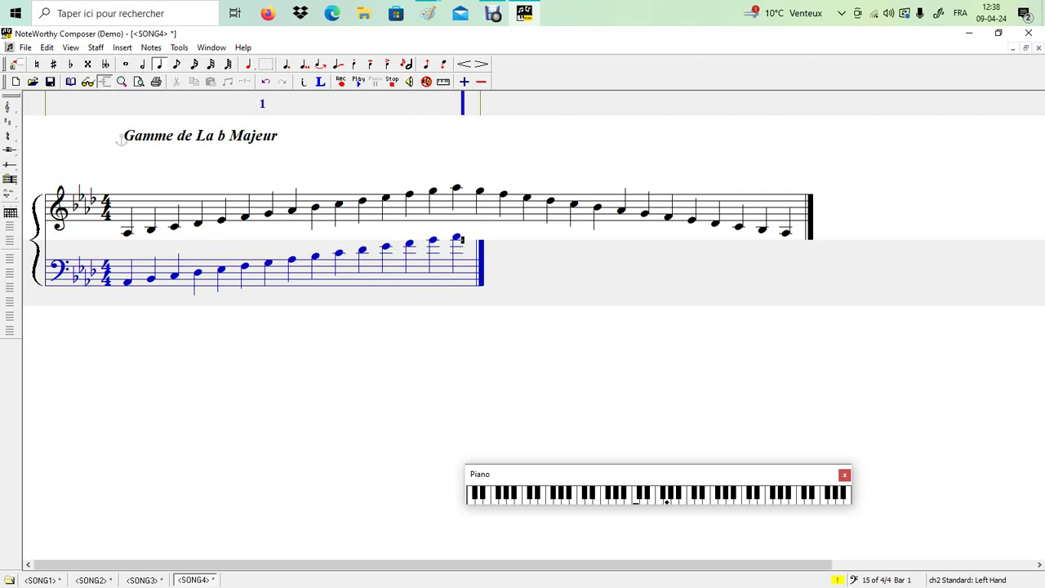
pyautogui.press('Return')
pyautogui.press('Down')
pyautogui.press('Return')
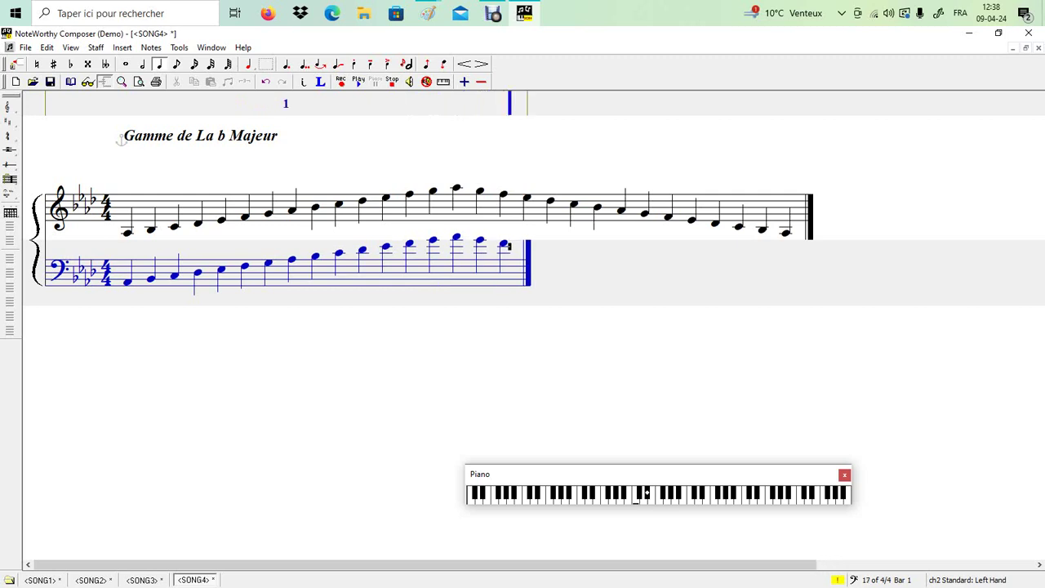
pyautogui.press('Down')
pyautogui.press('Return')
pyautogui.press('Down')
pyautogui.press('Return')
pyautogui.press('Down')
pyautogui.press('Return')
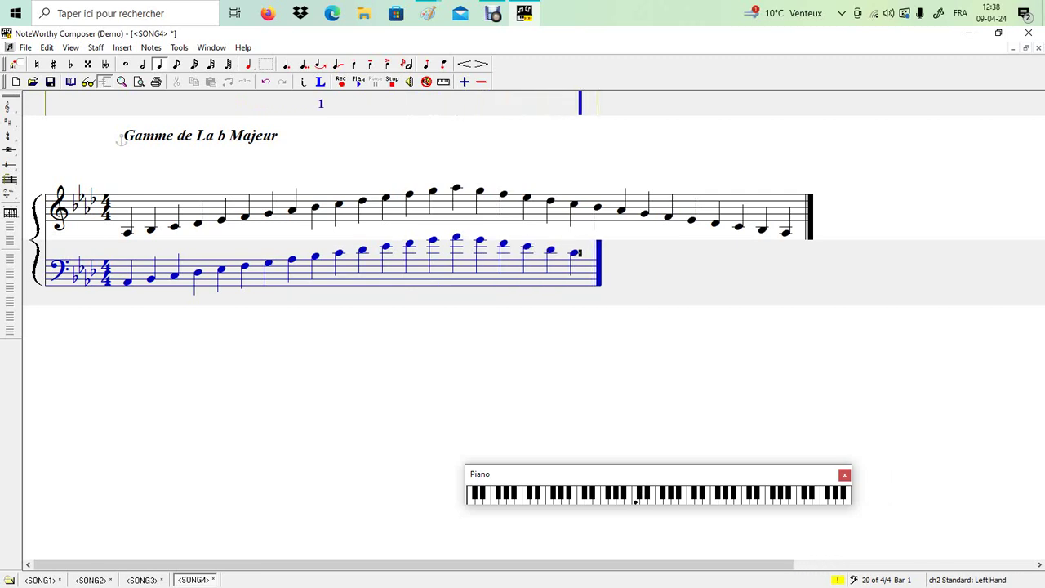
pyautogui.press('Down')
pyautogui.press('Return')
pyautogui.press('Down')
pyautogui.press('Return')
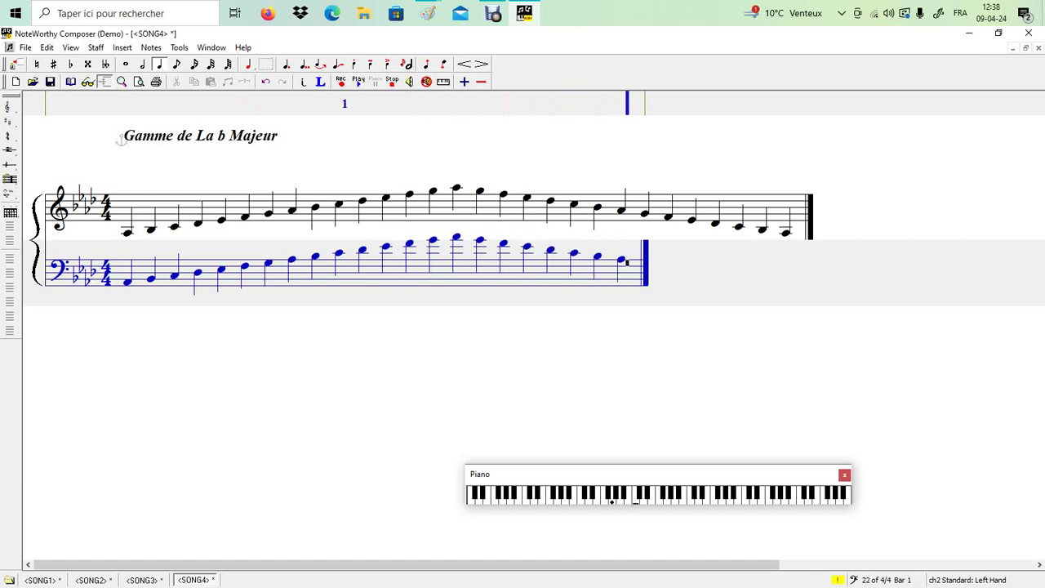
# Finish the bass scale with descending quarter notes from sol down to the low la, removing the duplicate fa.
pyautogui.press('Down')
pyautogui.press('Return')
pyautogui.press('Down')
pyautogui.press('Return')
pyautogui.press('Down')
pyautogui.press('Return')
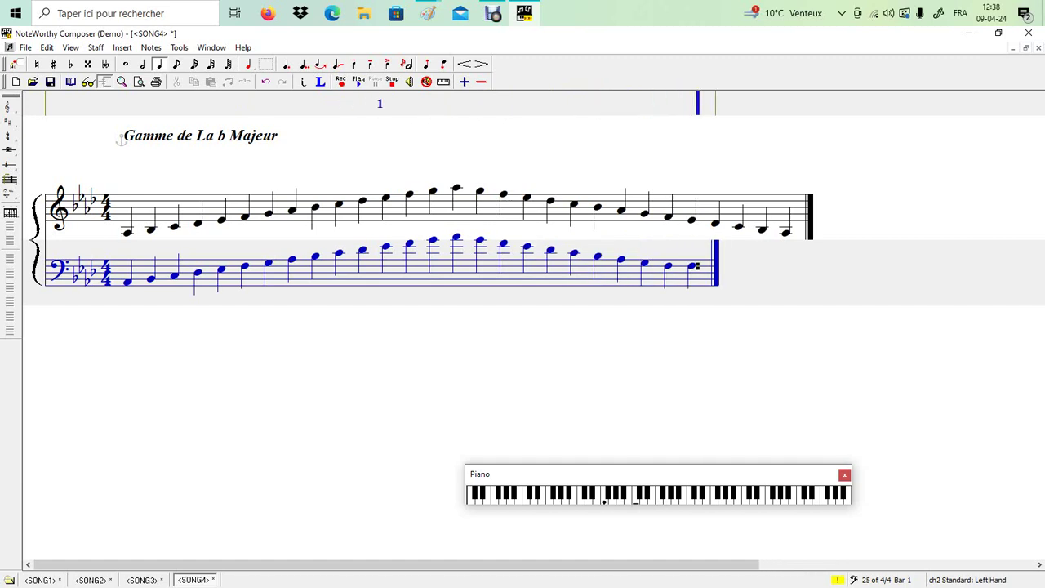
pyautogui.press('BackSpace')
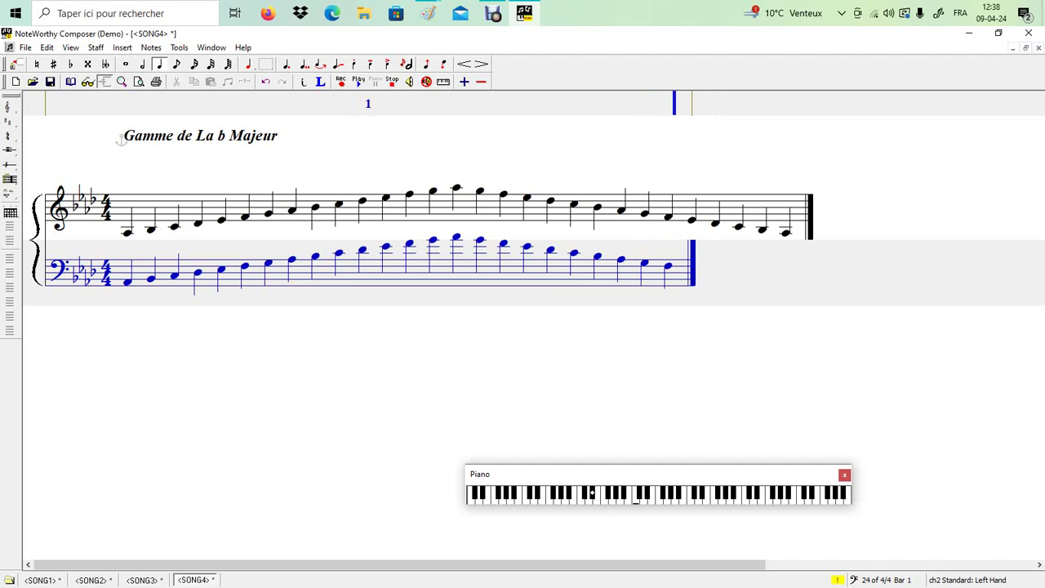
pyautogui.press('Return')
pyautogui.press('Return')
pyautogui.press('Return')
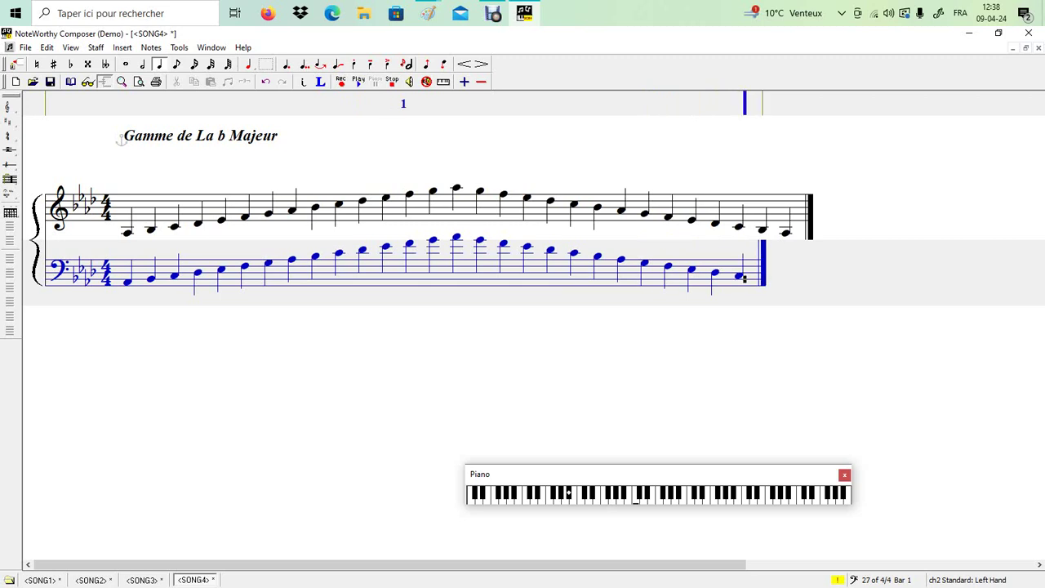
pyautogui.press('Return')
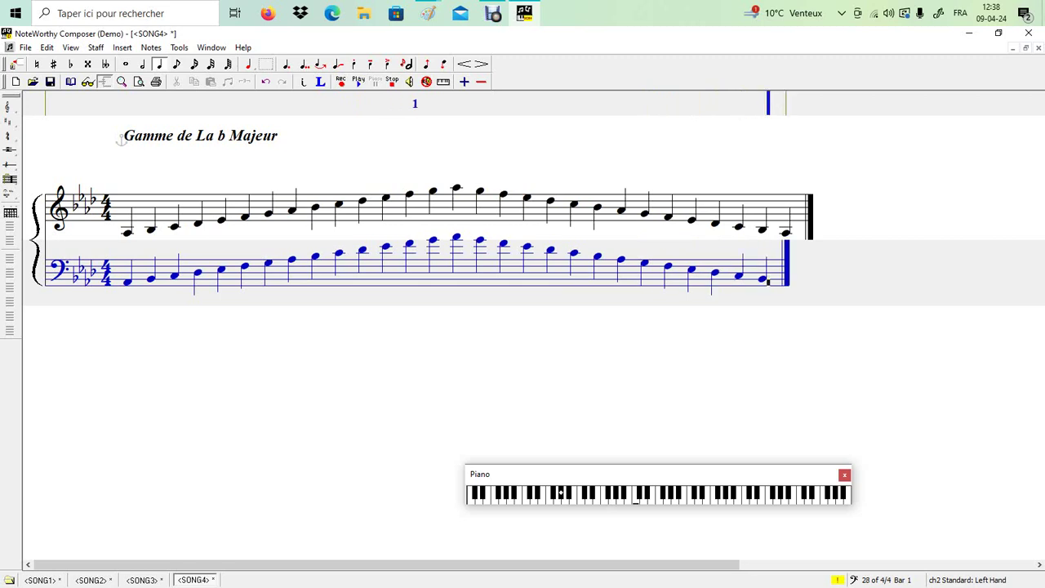
pyautogui.press('Return')
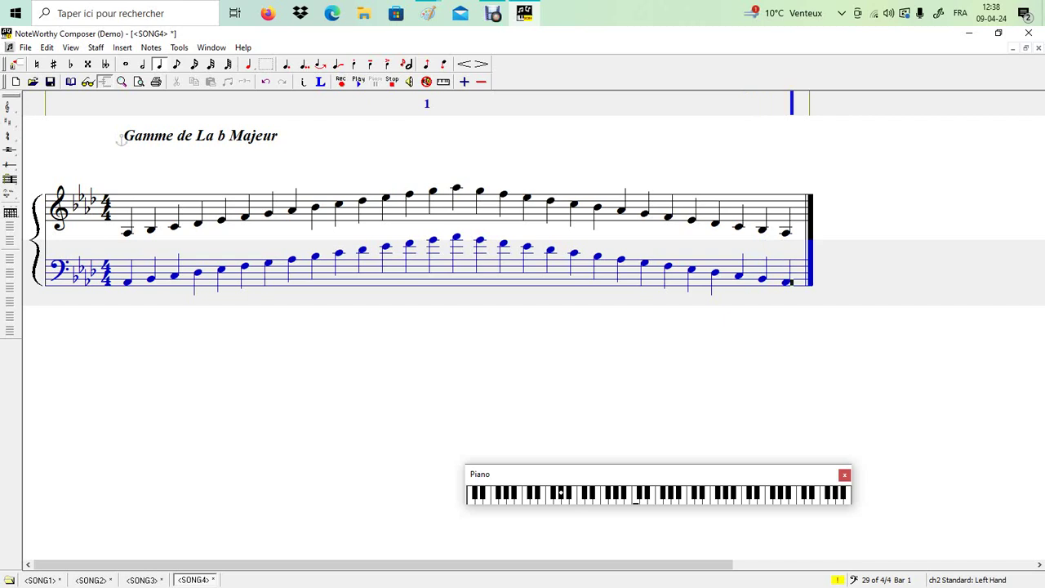
# Insert bar lines on the treble staff before the first note and after the fourth, eighth and twelfth notes.
pyautogui.press('pageup')
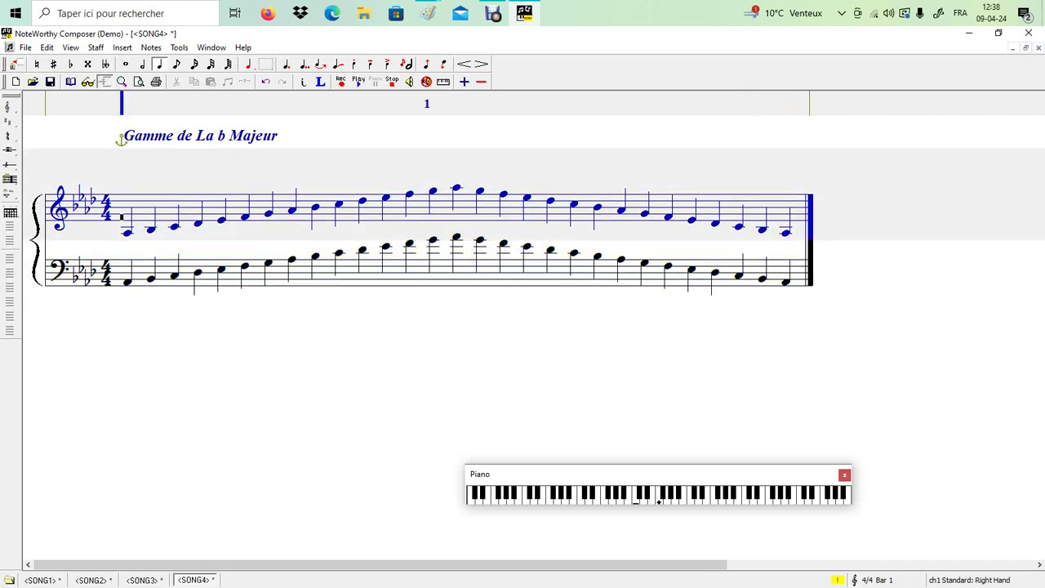
pyautogui.press('Tab')
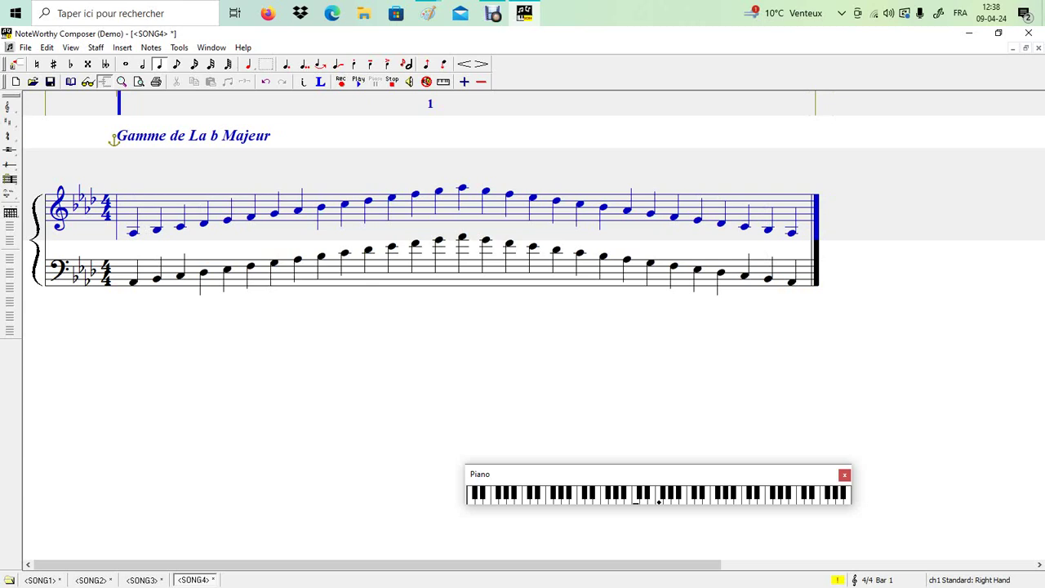
pyautogui.click(213, 216)
pyautogui.press('|')
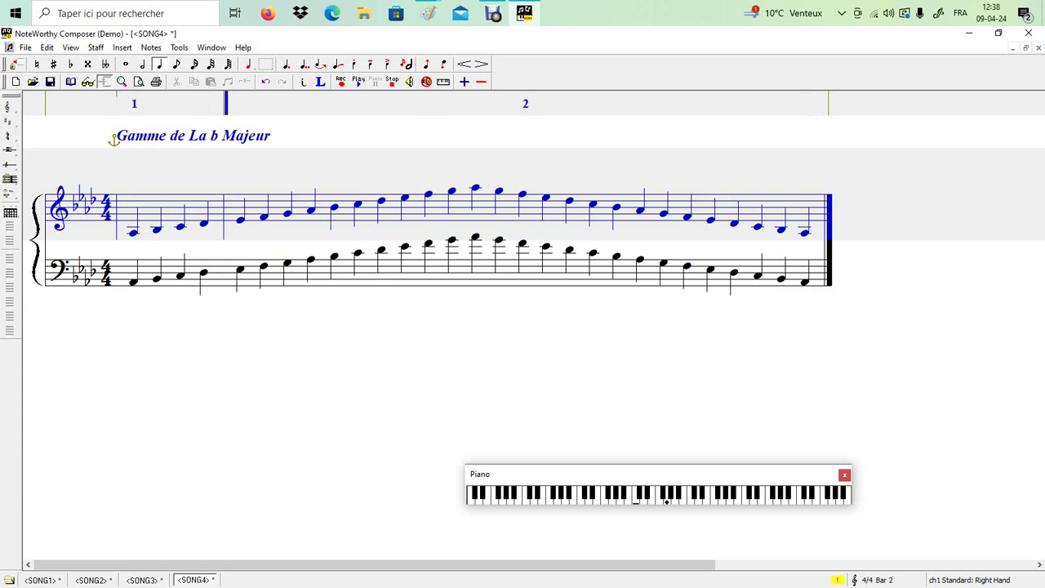
pyautogui.click(323, 216)
pyautogui.press('|')
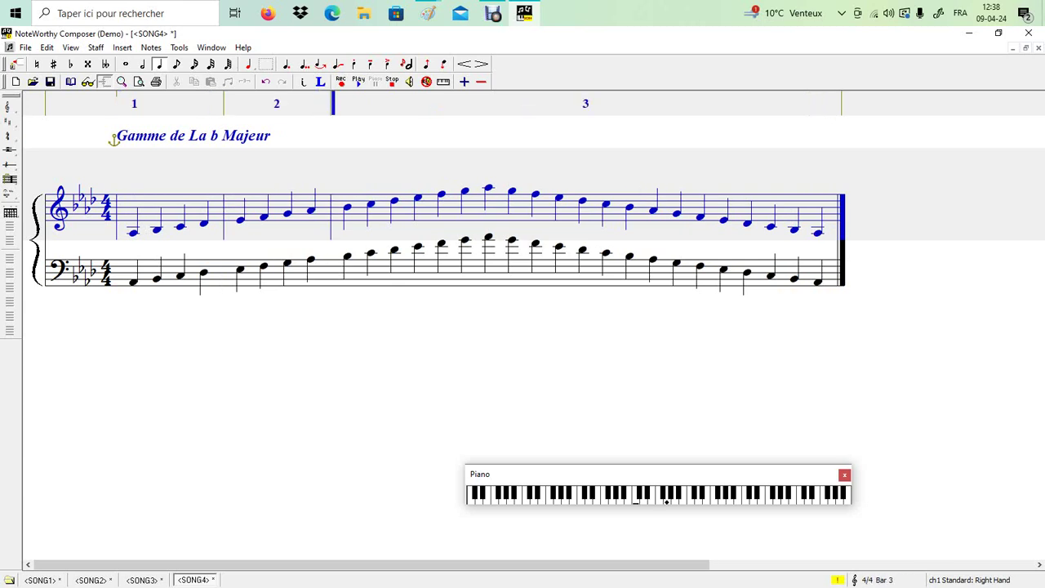
pyautogui.click(430, 216)
pyautogui.press('|')
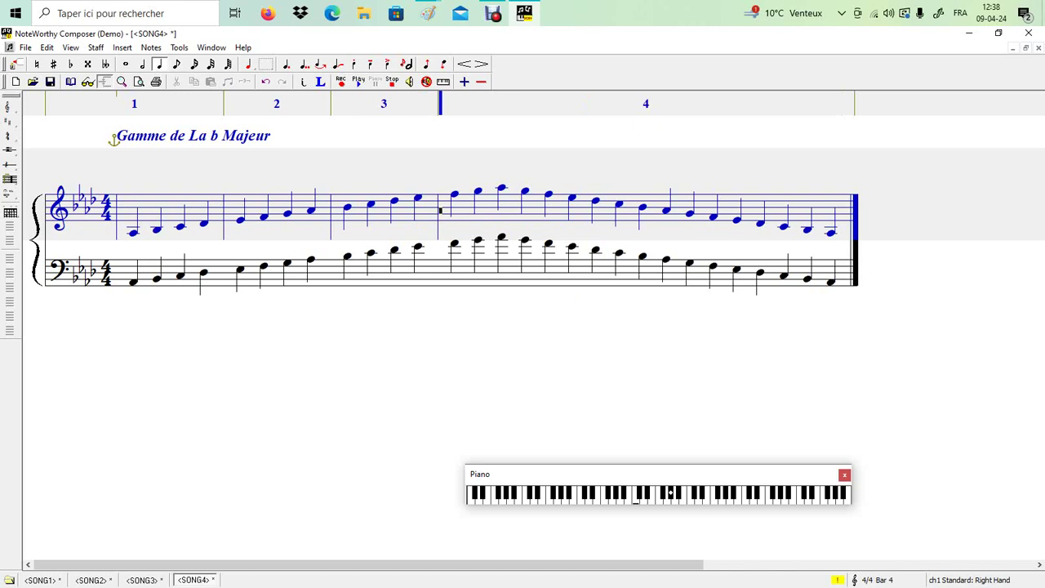
# Insert the remaining treble bar lines after the 16th, 20th, 24th and 28th notes.
pyautogui.click(532, 208)
pyautogui.press('Tab')
pyautogui.click(639, 208)
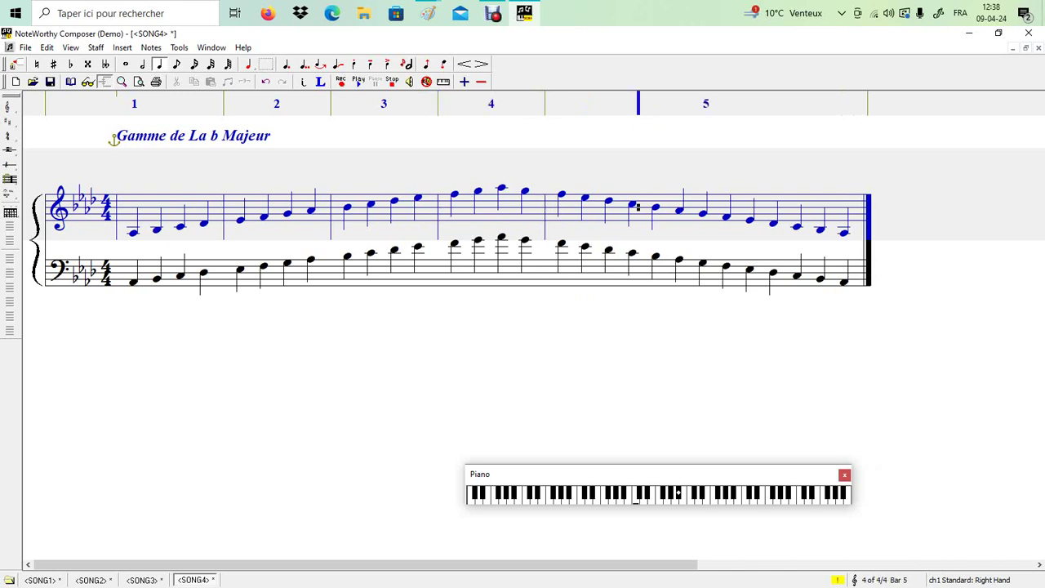
pyautogui.press('Tab')
pyautogui.click(746, 214)
pyautogui.press('Tab')
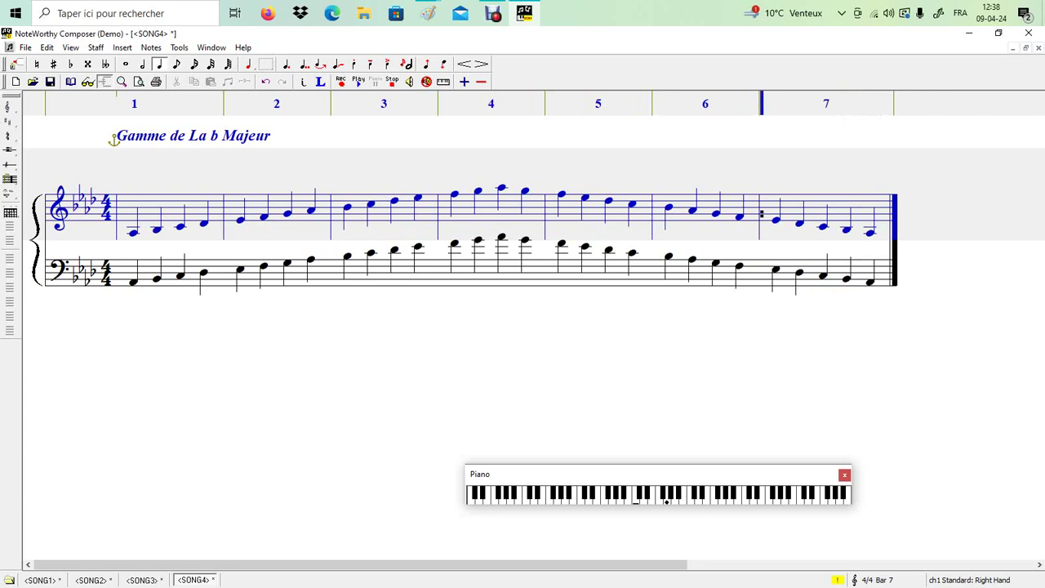
pyautogui.click(853, 218)
pyautogui.press('Tab')
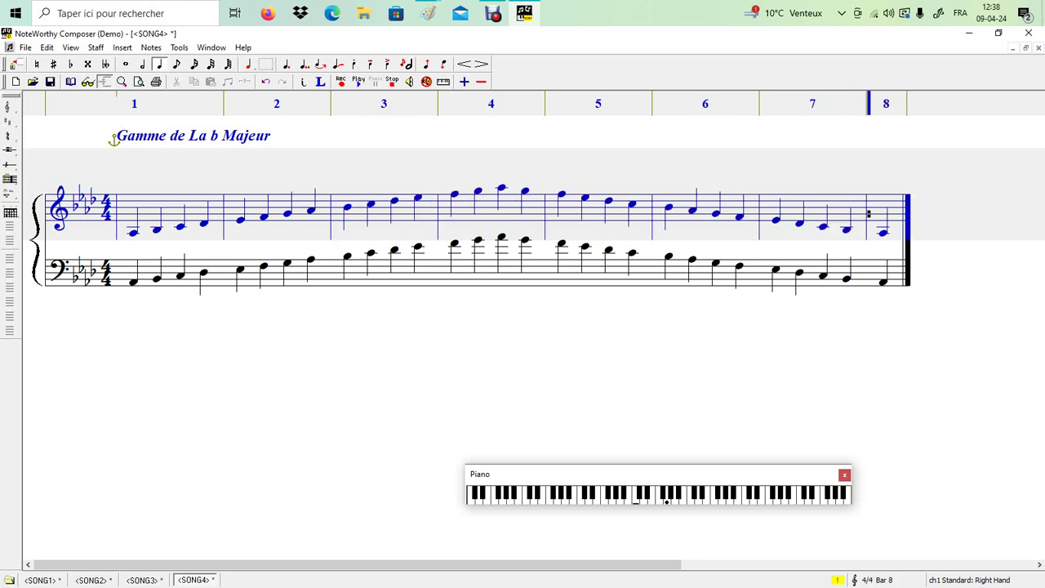
# Insert bar lines on the bass staff before the first note and after the fourth, eighth and twelfth notes.
pyautogui.click(125, 276)
pyautogui.click(210, 276)
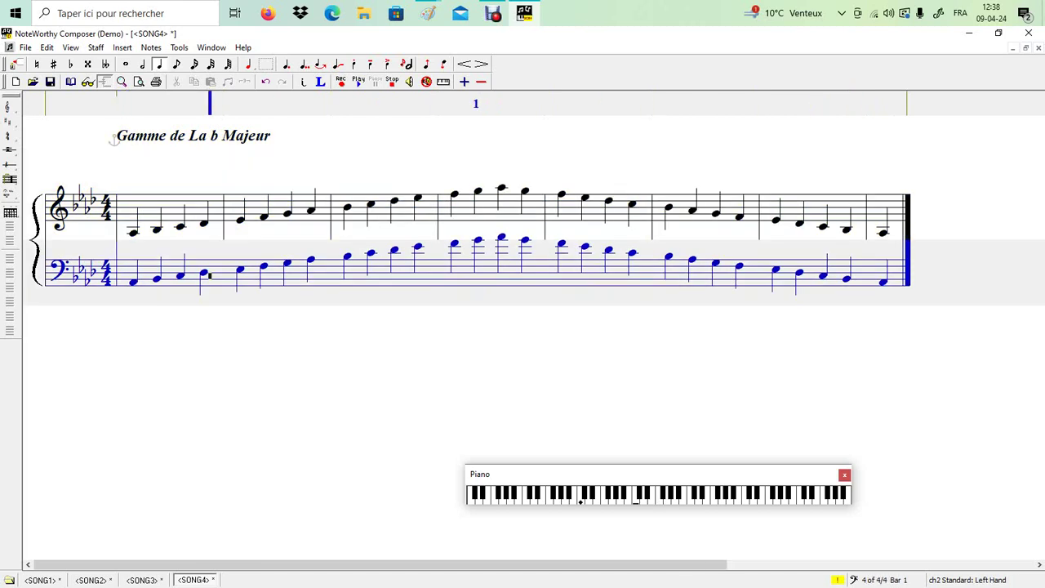
pyautogui.press('Tab')
pyautogui.click(317, 276)
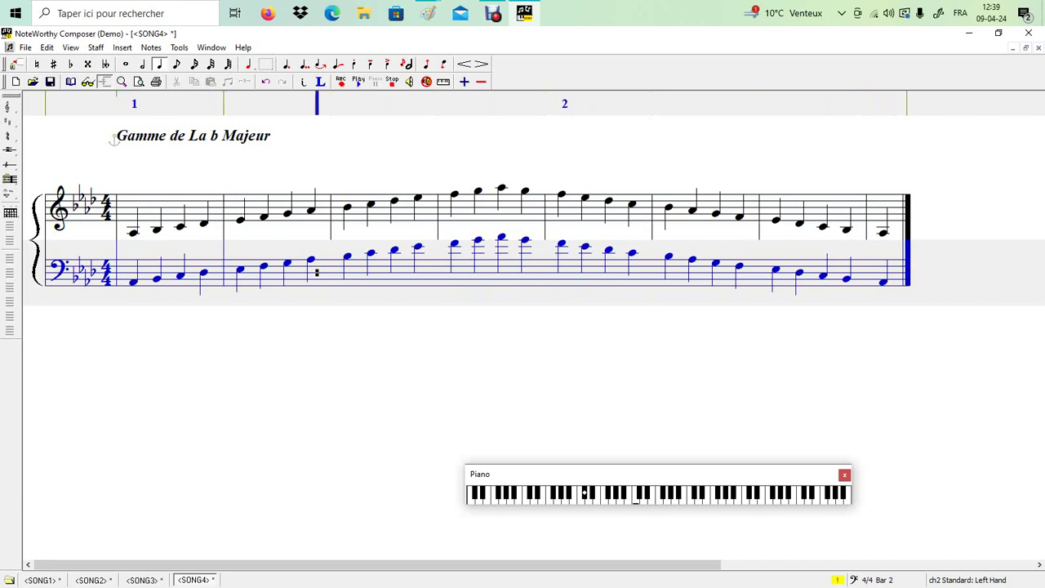
pyautogui.press('Tab')
pyautogui.click(423, 265)
pyautogui.press('Tab')
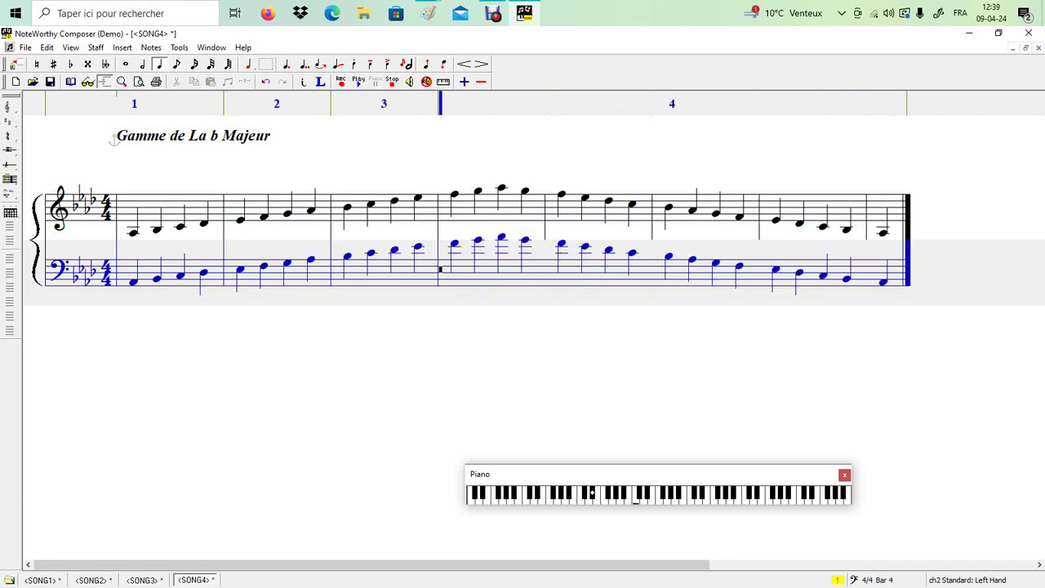
# Insert the remaining bass bar lines after the 16th, 20th, 24th and 28th notes.
pyautogui.click(531, 263)
pyautogui.press('Tab')
pyautogui.click(652, 265)
pyautogui.press('Tab')
pyautogui.click(746, 272)
pyautogui.press('Tab')
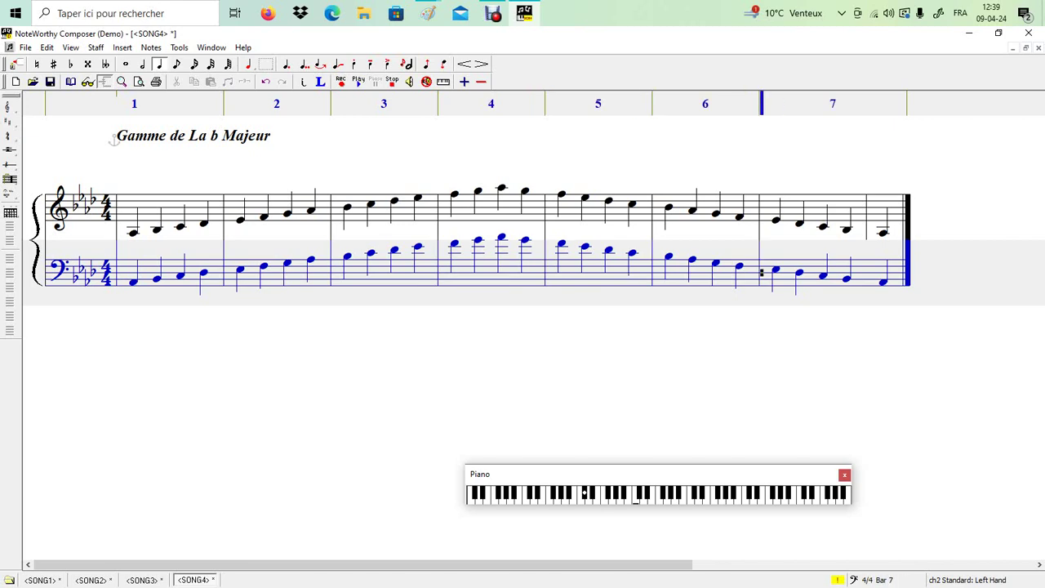
pyautogui.click(857, 274)
pyautogui.press('Tab')
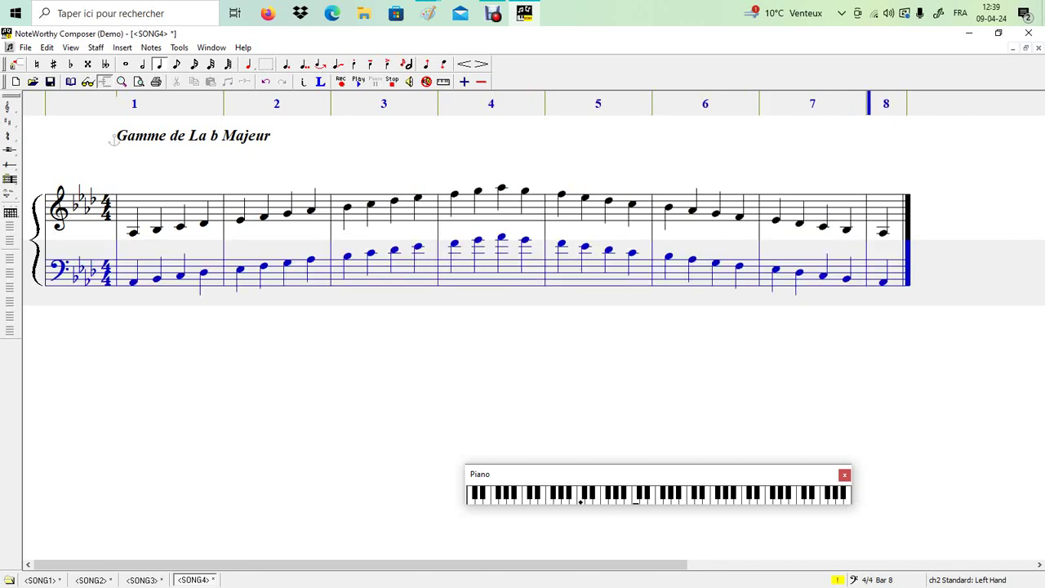
# Change the final la in bar 8 to a whole note on both the treble and bass staves.
pyautogui.click(884, 233)
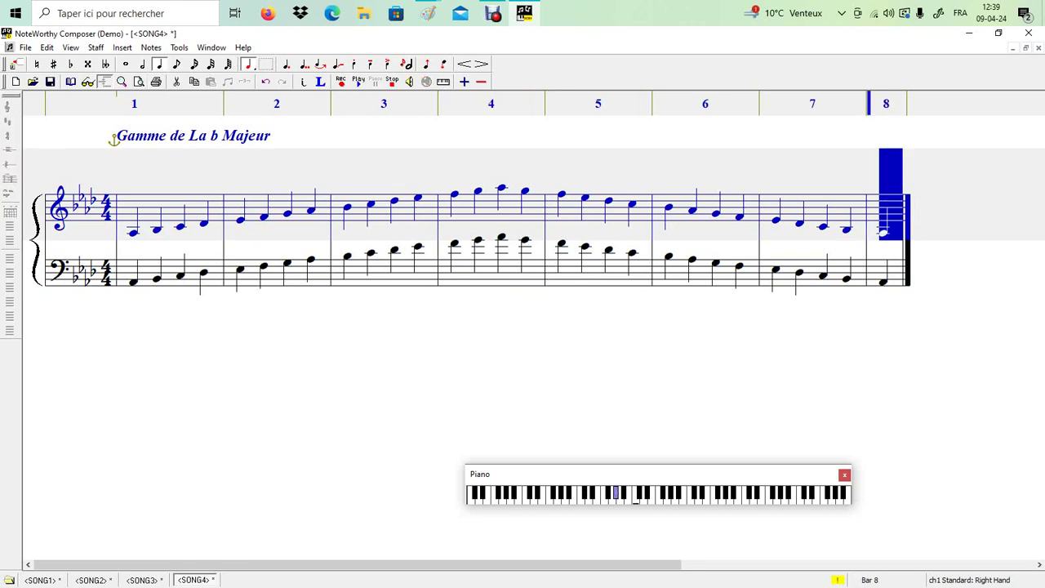
pyautogui.click(125, 63)
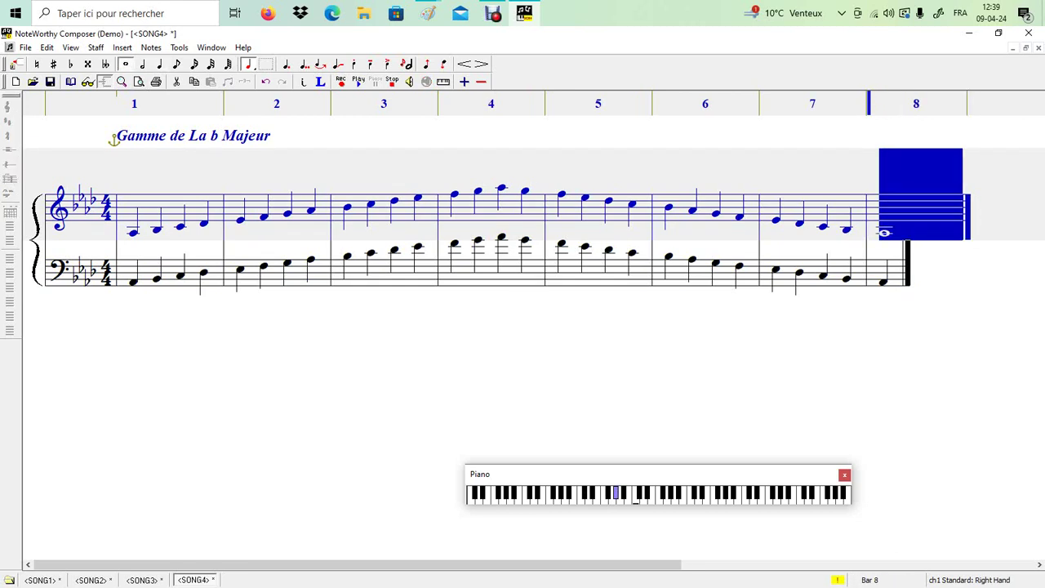
pyautogui.click(889, 273)
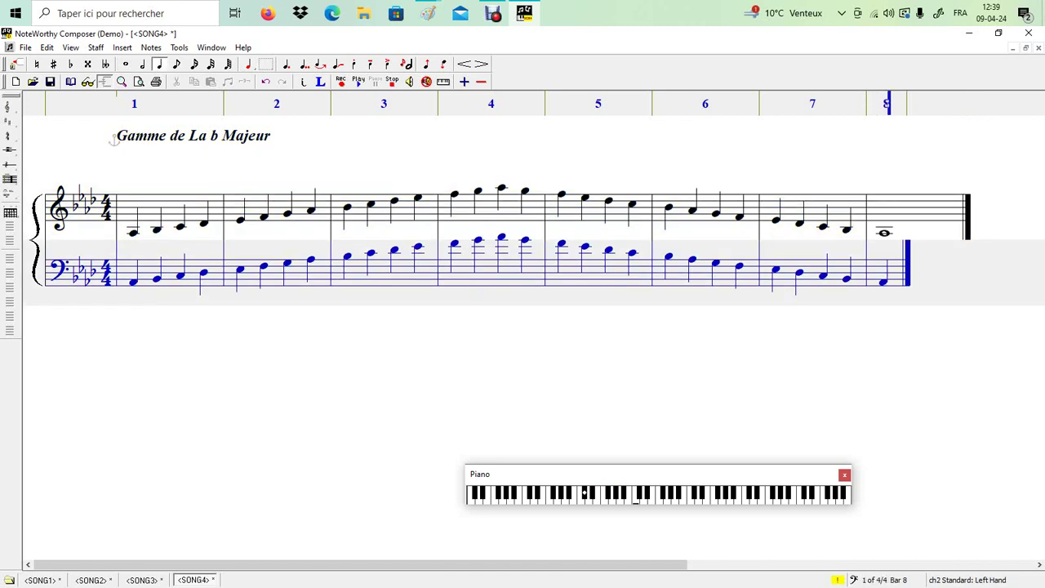
pyautogui.hotkey('shift', 'Left')
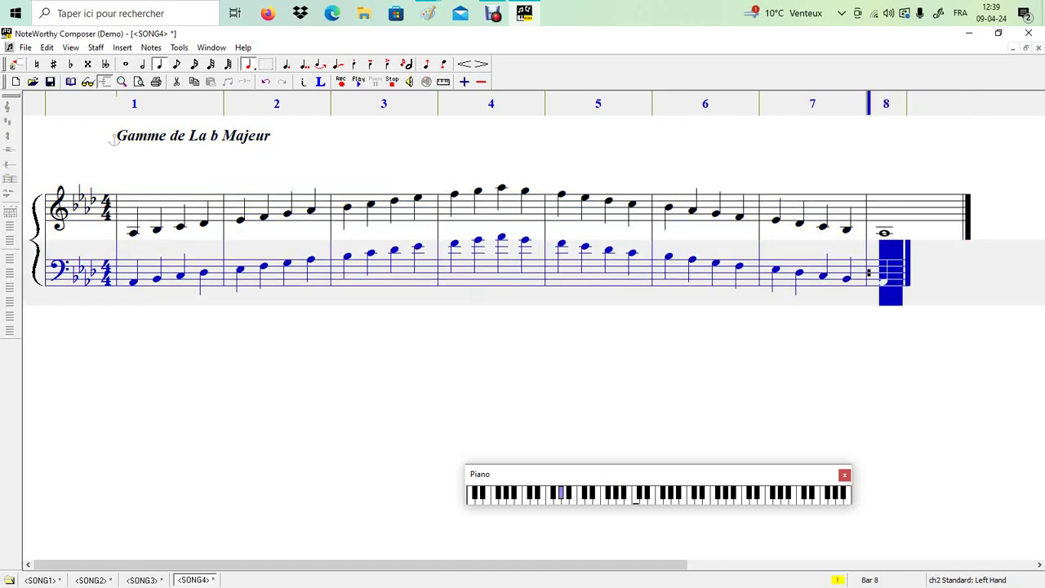
pyautogui.click(126, 64)
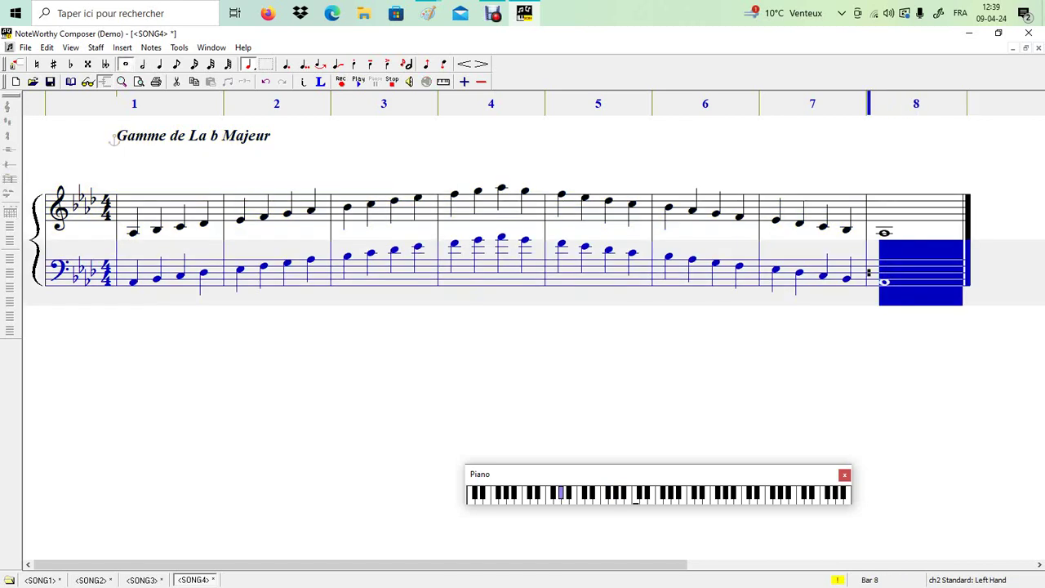
pyautogui.click(293, 312)
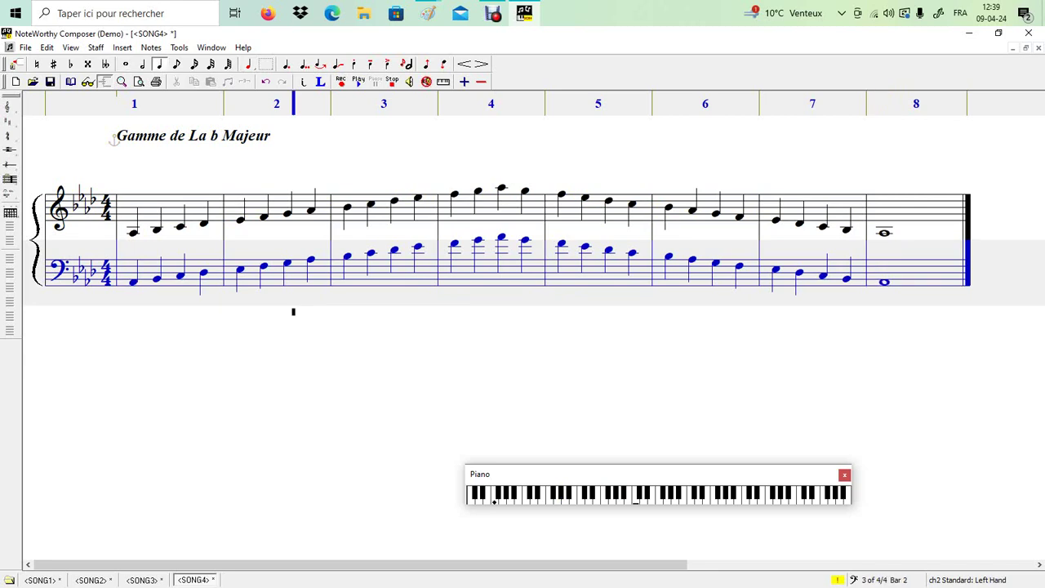
# Insert a Local Repeat Close bar line with a repeat count of 2 after the last treble note of bar 7.
pyautogui.click(119, 218)
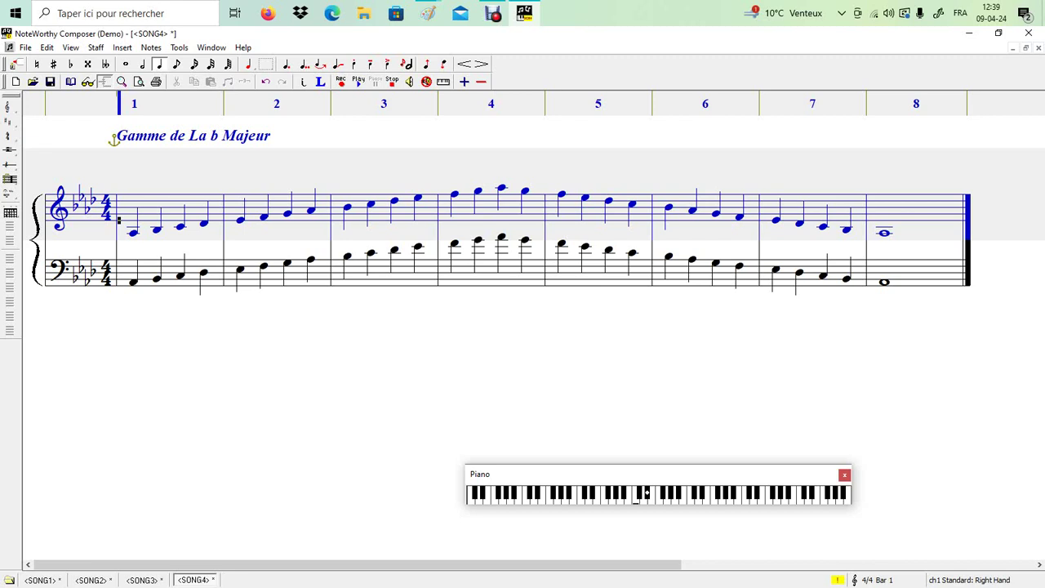
pyautogui.click(892, 208)
pyautogui.click(853, 217)
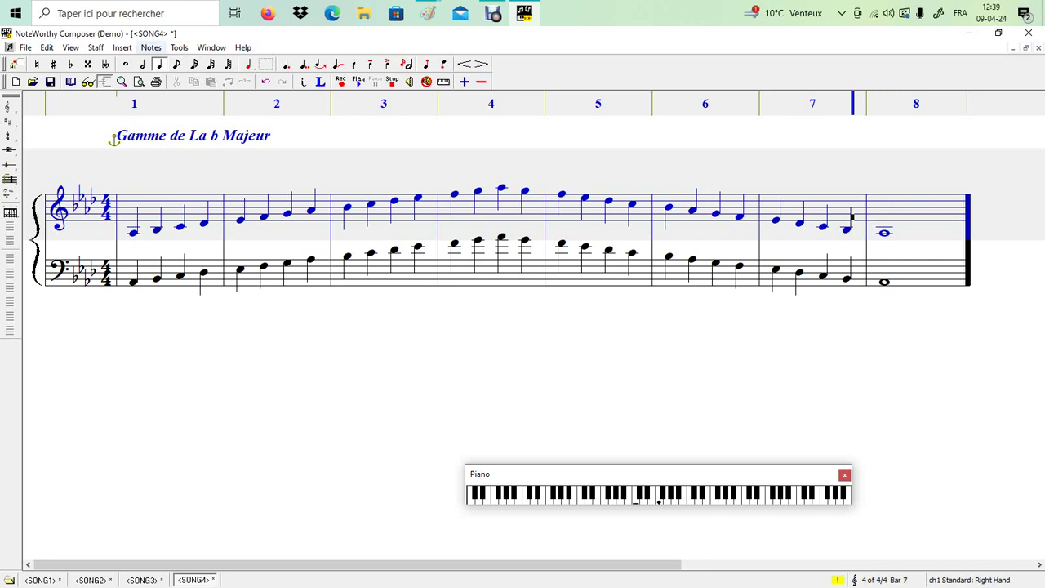
pyautogui.click(123, 47)
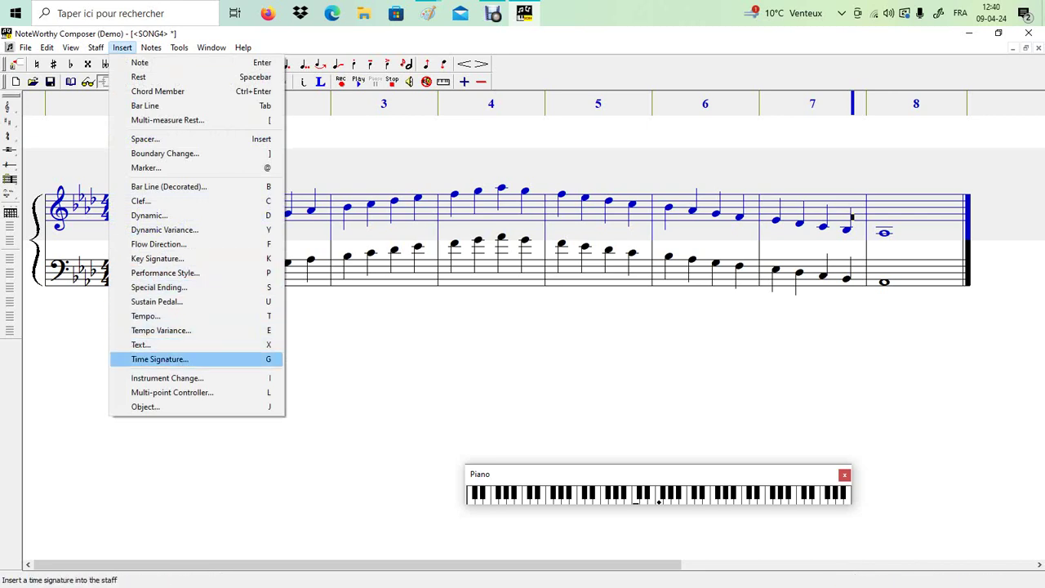
pyautogui.press('Up')
pyautogui.press('Up')
pyautogui.press('Up')
pyautogui.press('Up')
pyautogui.press('Up')
pyautogui.press('Up')
pyautogui.press('Up')
pyautogui.press('Up')
pyautogui.press('Up')
pyautogui.press('Up')
pyautogui.press('Up')
pyautogui.press('Up')
pyautogui.press('Return')
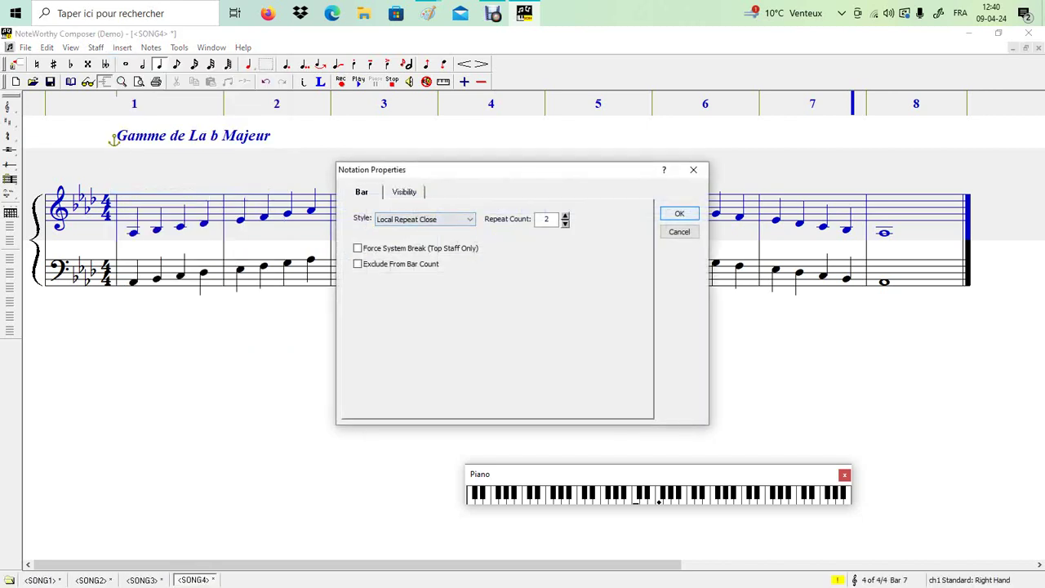
pyautogui.press('Return')
# Insert a matching Local Repeat Close bar line with a repeat count of 2 after bar 7's last bass note.
pyautogui.hotkey('ctrl', 'Down')
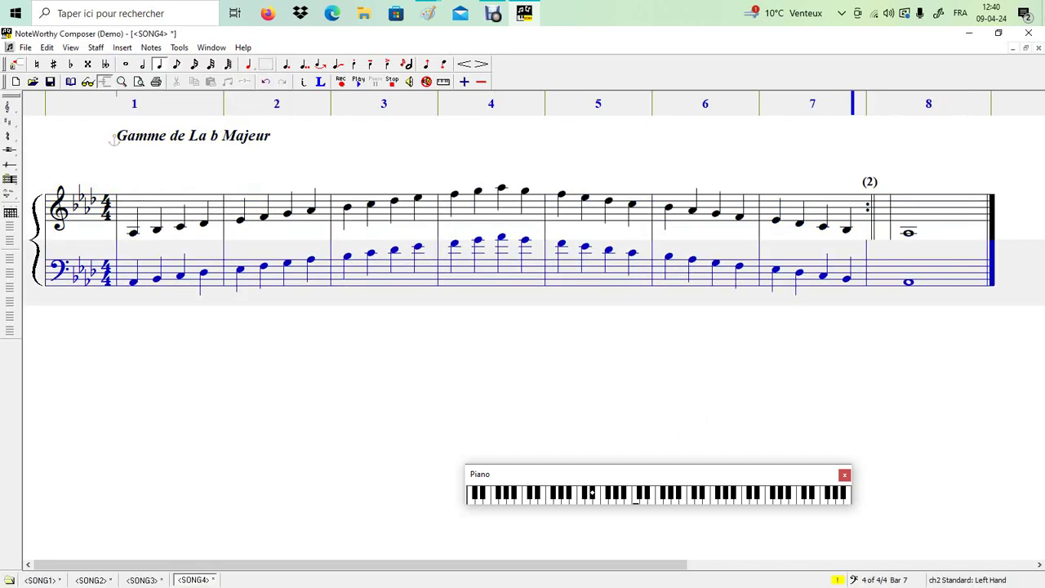
pyautogui.press('Right')
pyautogui.press('Down')
pyautogui.press('Down')
pyautogui.press('Down')
pyautogui.press('Down')
pyautogui.press('Down')
pyautogui.press('Down')
pyautogui.press('Down')
pyautogui.press('Down')
pyautogui.press('Down')
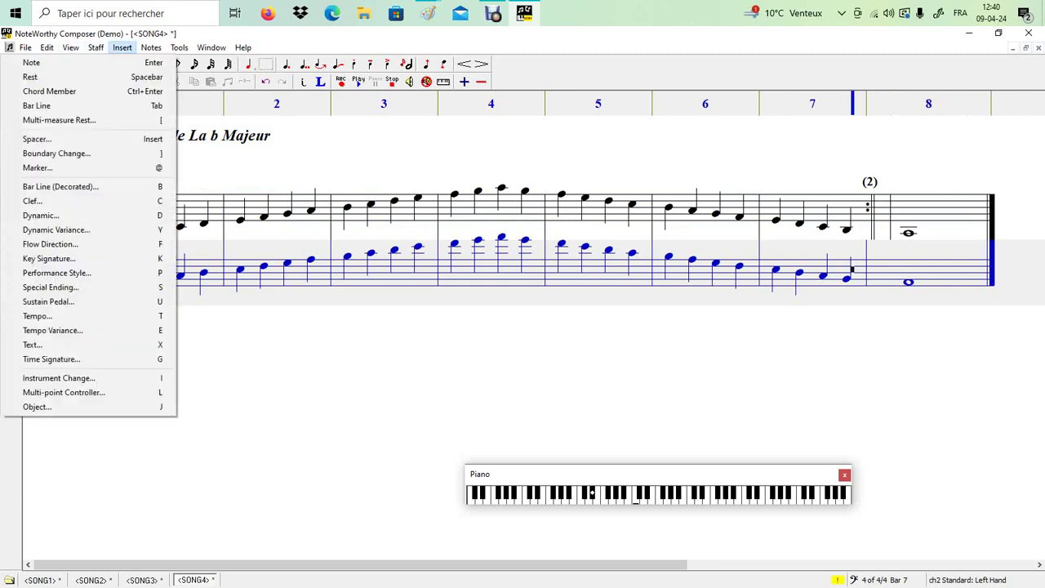
pyautogui.press('Return')
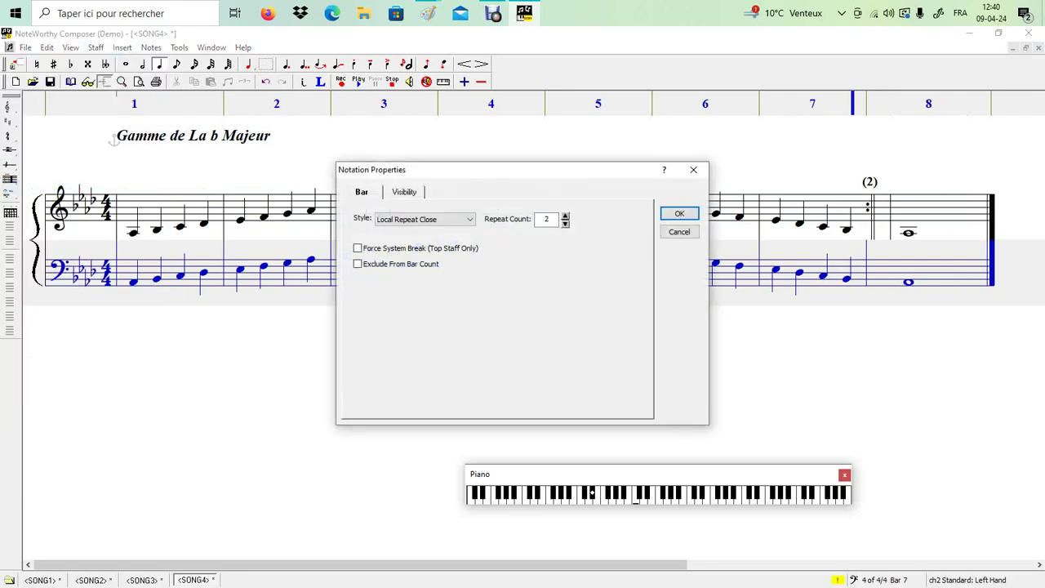
pyautogui.press('Return')
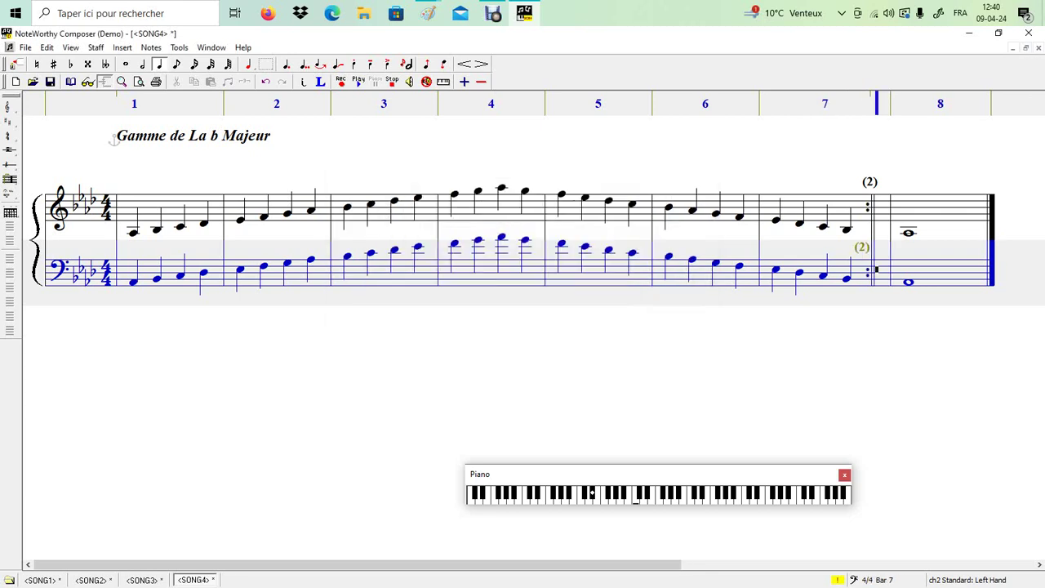
pyautogui.click(120, 213)
pyautogui.press('space')
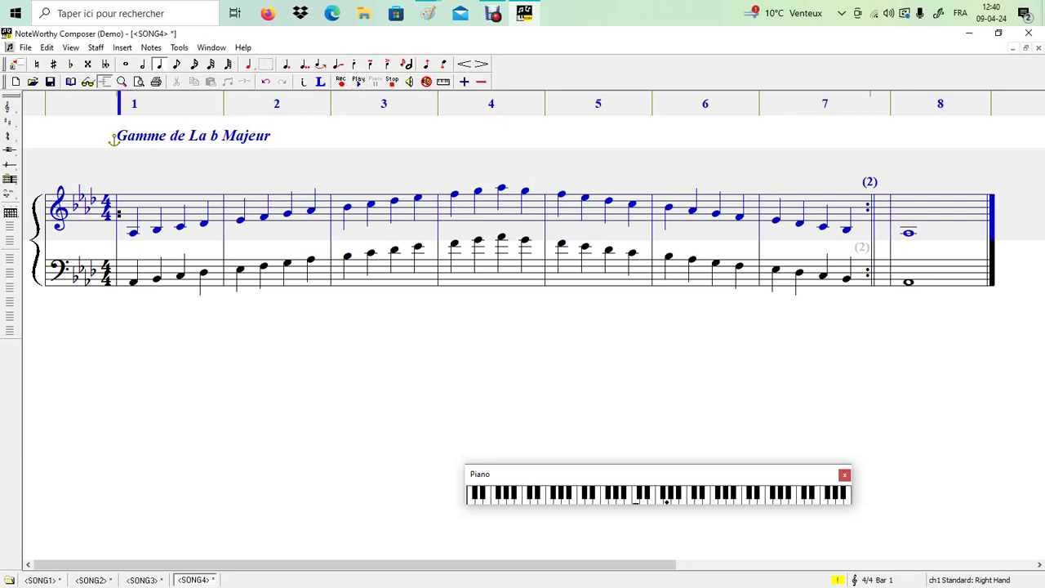
pyautogui.scroll(-3, 523, 245)
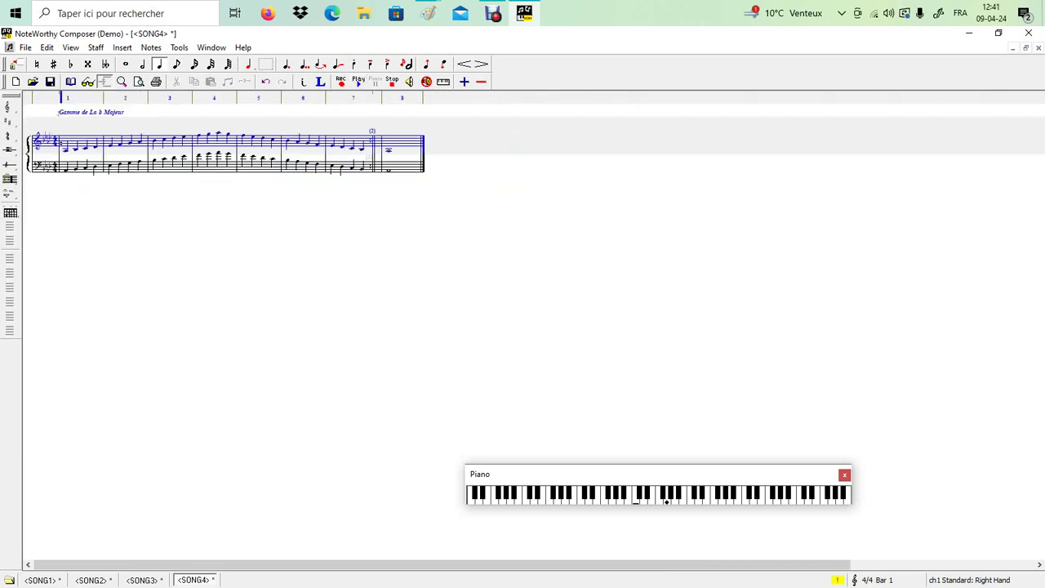
pyautogui.scroll(3, 523, 245)
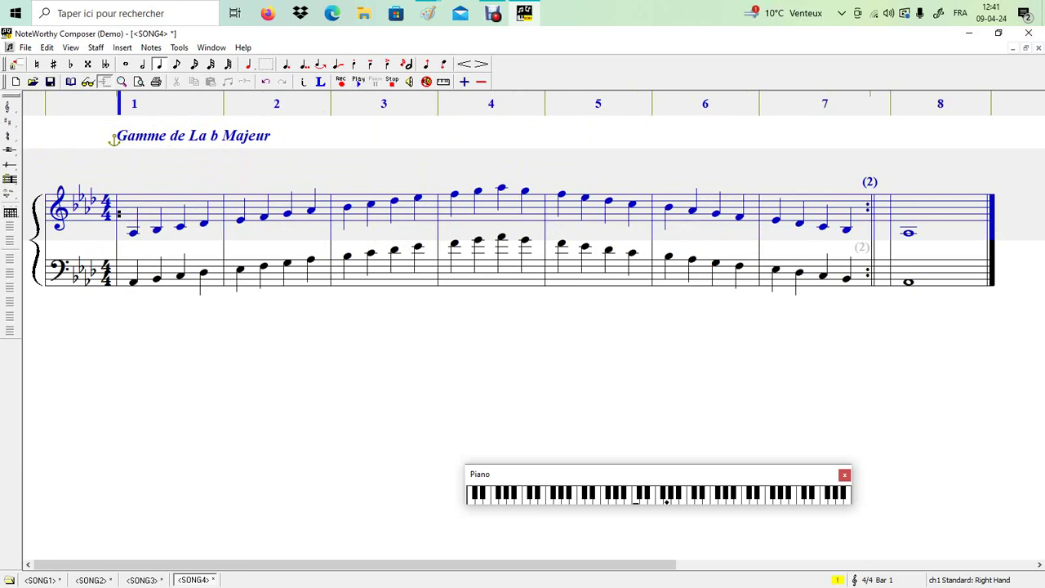
# Examine the repeated treble passage by highlighting notes back from the end of bar 7, then the first note and the repeat sign.
pyautogui.click(854, 227)
pyautogui.hotkey('shift', 'Left')
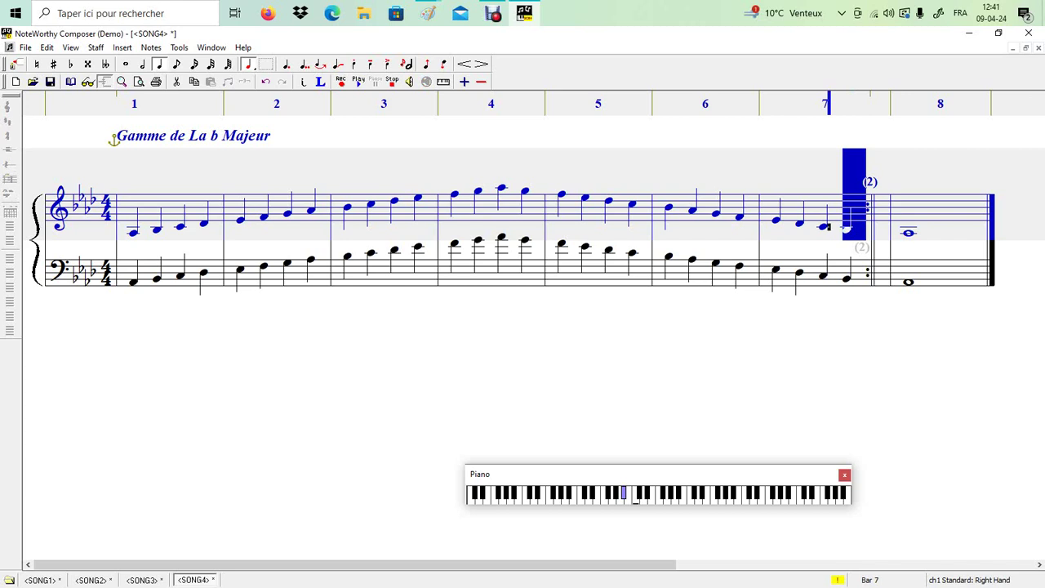
pyautogui.press('Right')
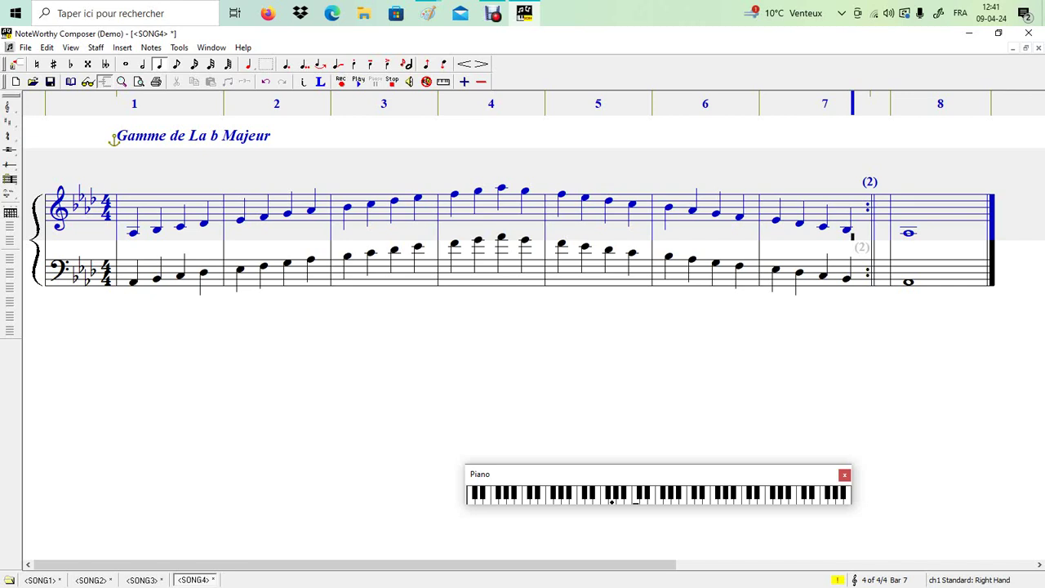
pyautogui.hotkey('shift', 'Left')
pyautogui.hotkey('shift', 'Left')
pyautogui.hotkey('shift', 'Left')
pyautogui.hotkey('shift', 'Left')
pyautogui.hotkey('shift', 'Left')
pyautogui.hotkey('shift', 'Left')
pyautogui.hotkey('shift', 'Left')
pyautogui.hotkey('shift', 'Left')
pyautogui.hotkey('shift', 'Left')
pyautogui.hotkey('shift', 'Left')
pyautogui.hotkey('shift', 'Left')
pyautogui.hotkey('shift', 'Left')
pyautogui.hotkey('shift', 'Left')
pyautogui.hotkey('shift', 'Left')
pyautogui.hotkey('shift', 'Left')
pyautogui.hotkey('shift', 'Left')
pyautogui.hotkey('shift', 'Left')
pyautogui.hotkey('shift', 'Left')
pyautogui.hotkey('shift', 'Left')
pyautogui.hotkey('shift', 'Left')
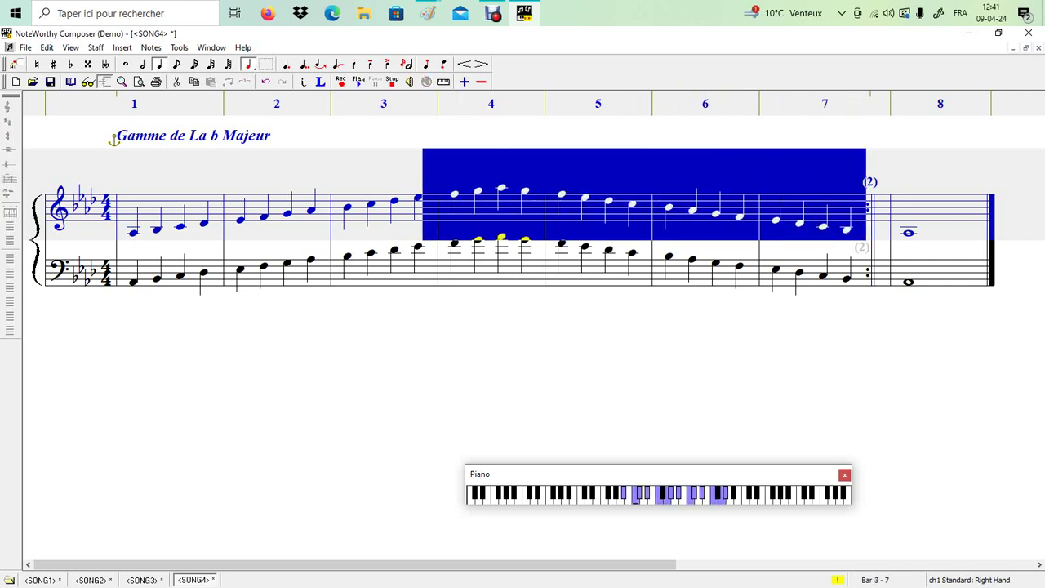
pyautogui.hotkey('shift', 'Left')
pyautogui.hotkey('shift', 'Left')
pyautogui.press('Home')
pyautogui.hotkey('shift', 'Right')
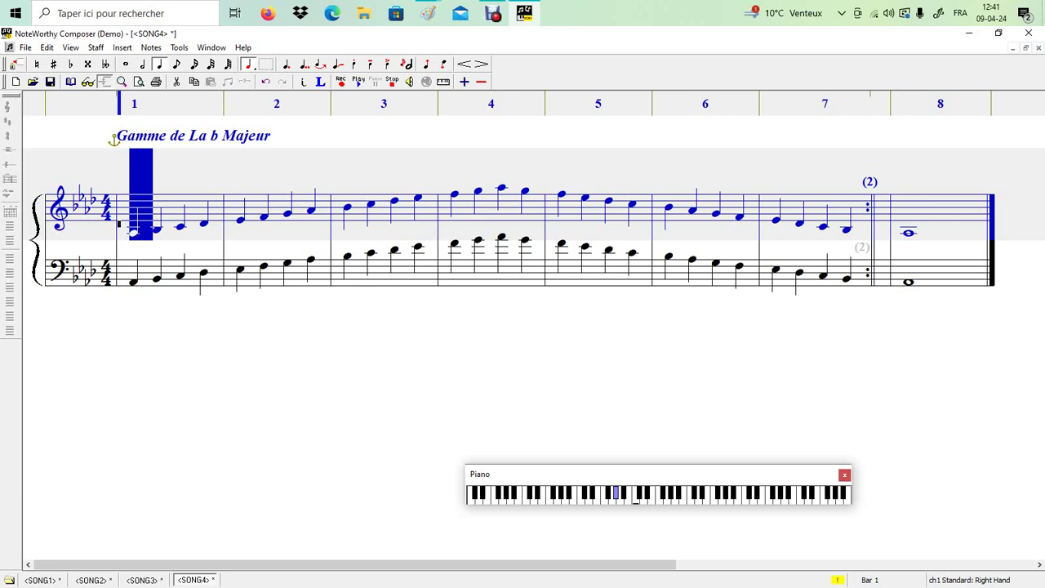
pyautogui.moveTo(880, 210); pyautogui.dragTo(854, 210)
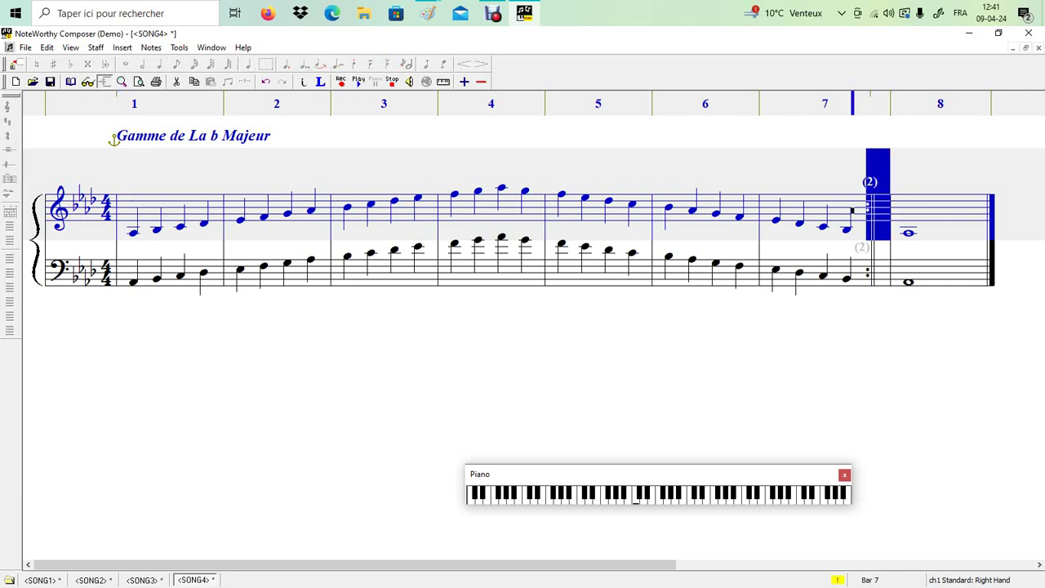
# Set the repeat count of the treble staff's Local Repeat Close bar line after bar 7 to 3.
pyautogui.rightClick(861, 211)
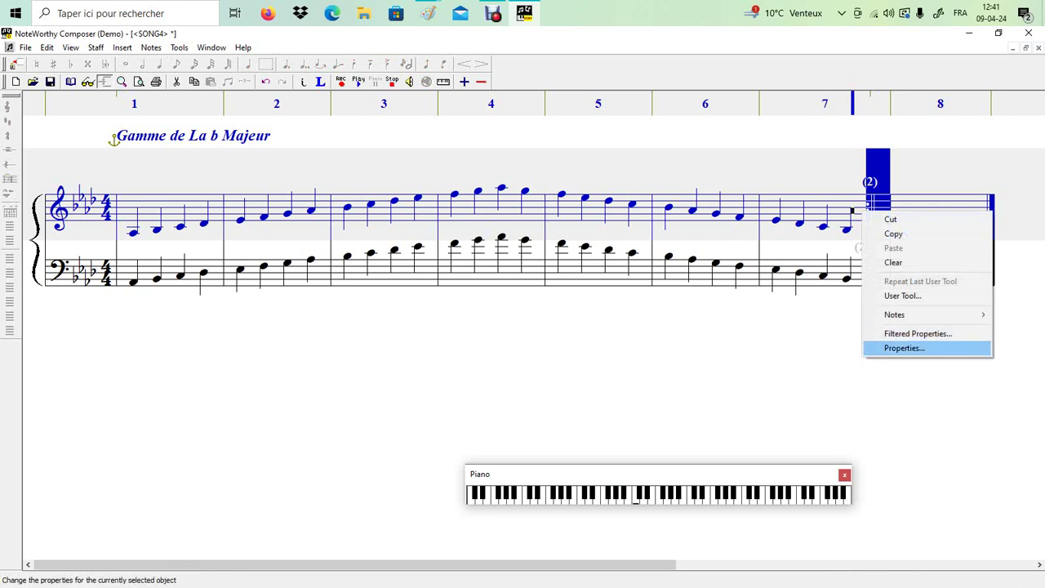
pyautogui.click(904, 348)
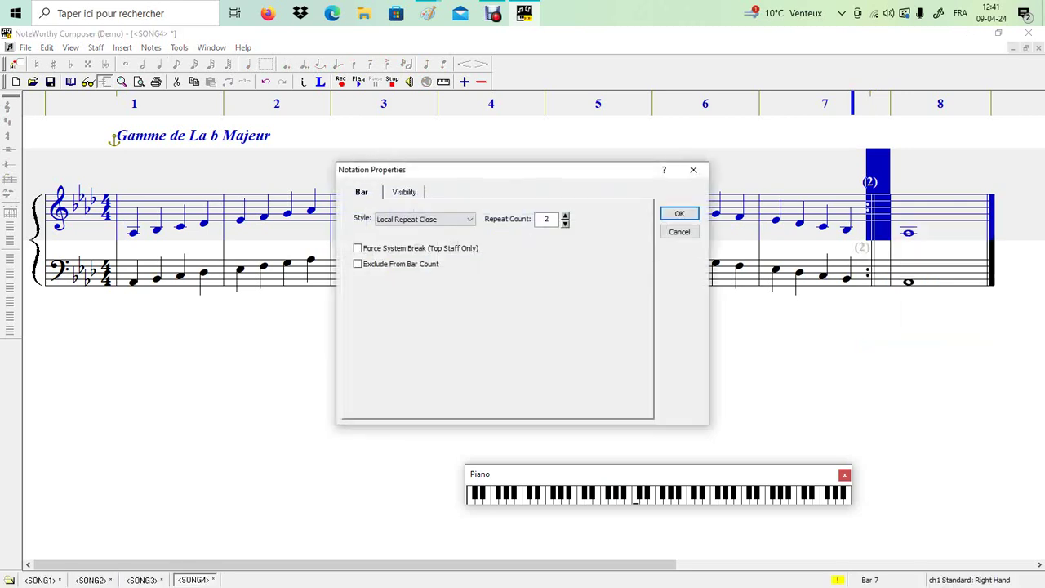
pyautogui.doubleClick(545, 219)
pyautogui.write('3')
pyautogui.click(680, 213)
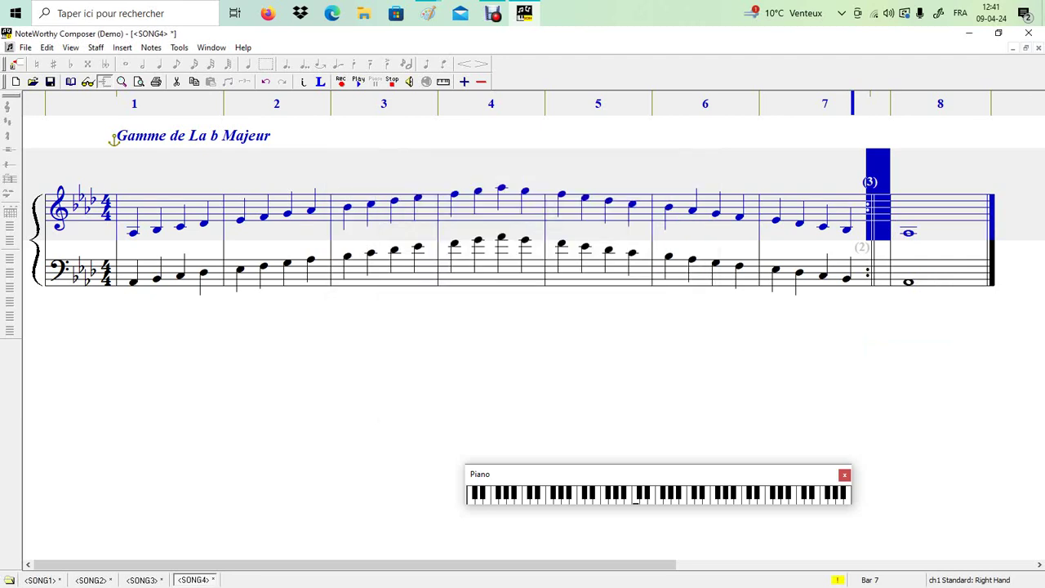
# Set the repeat count of the bass staff's Local Repeat Close bar line after bar 7 to 3.
pyautogui.click(878, 262)
pyautogui.rightClick(870, 278)
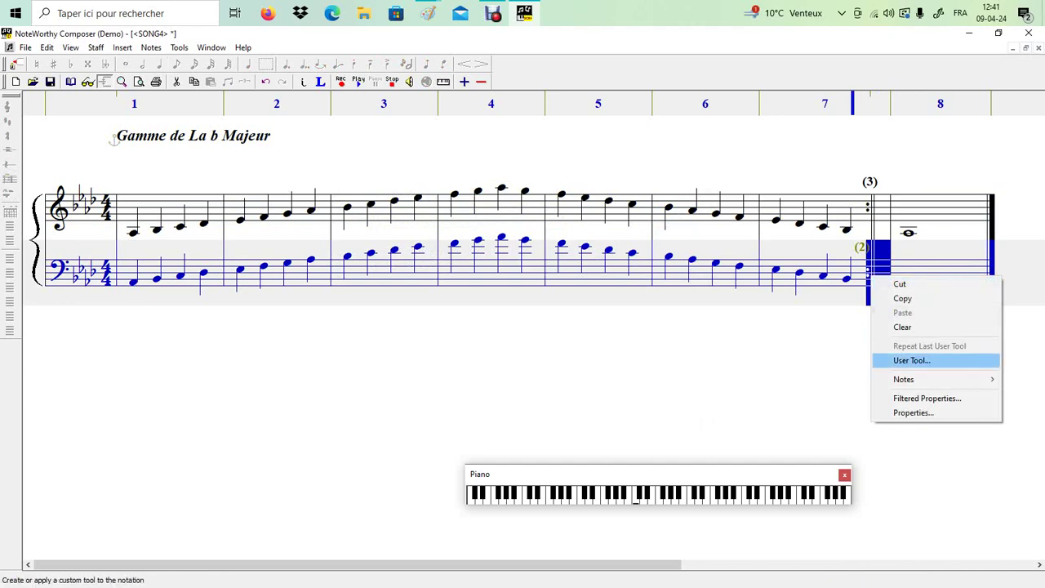
pyautogui.click(913, 413)
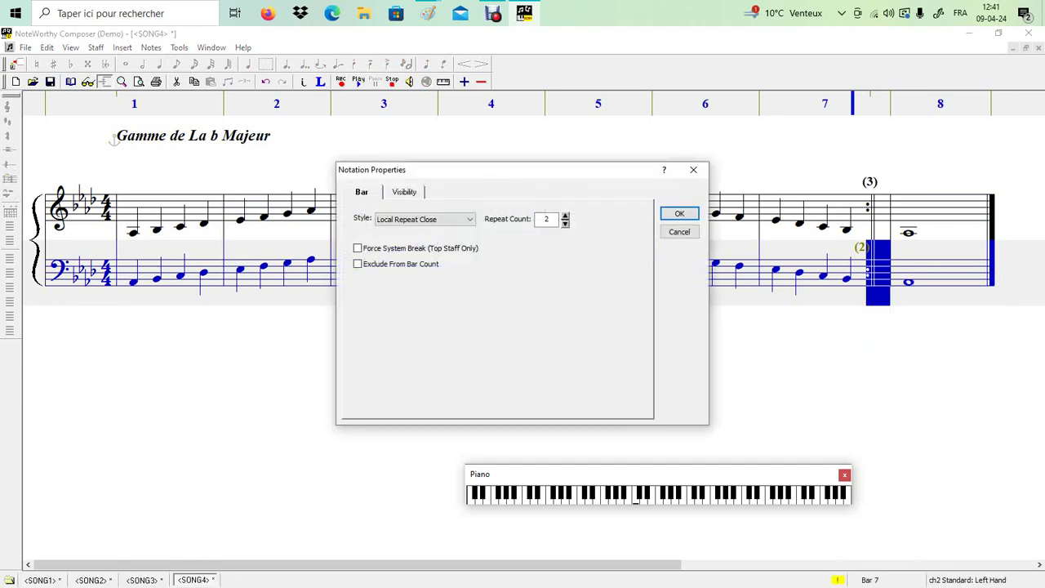
pyautogui.write('3')
pyautogui.press('Return')
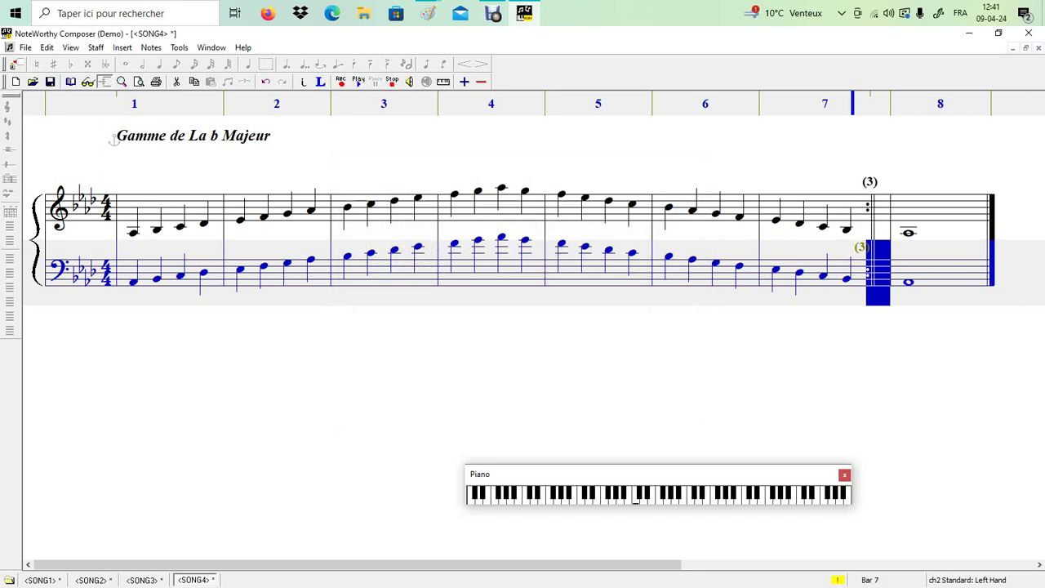
pyautogui.click(781, 355)
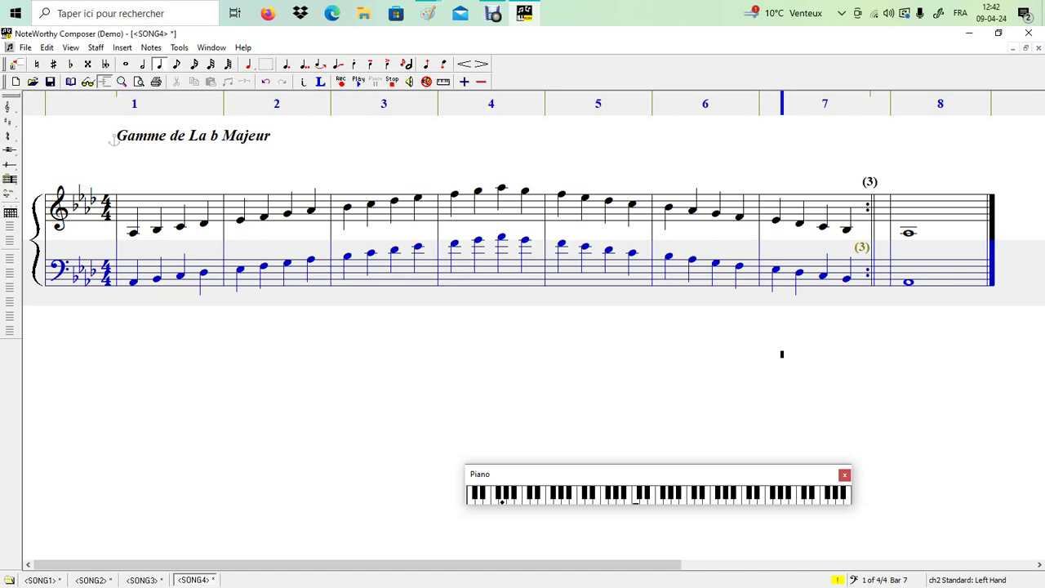
# Examine the repeat's path on both staves by highlighting bar 7's last note, the first note of bar 1 and the final whole note.
pyautogui.click(139, 227)
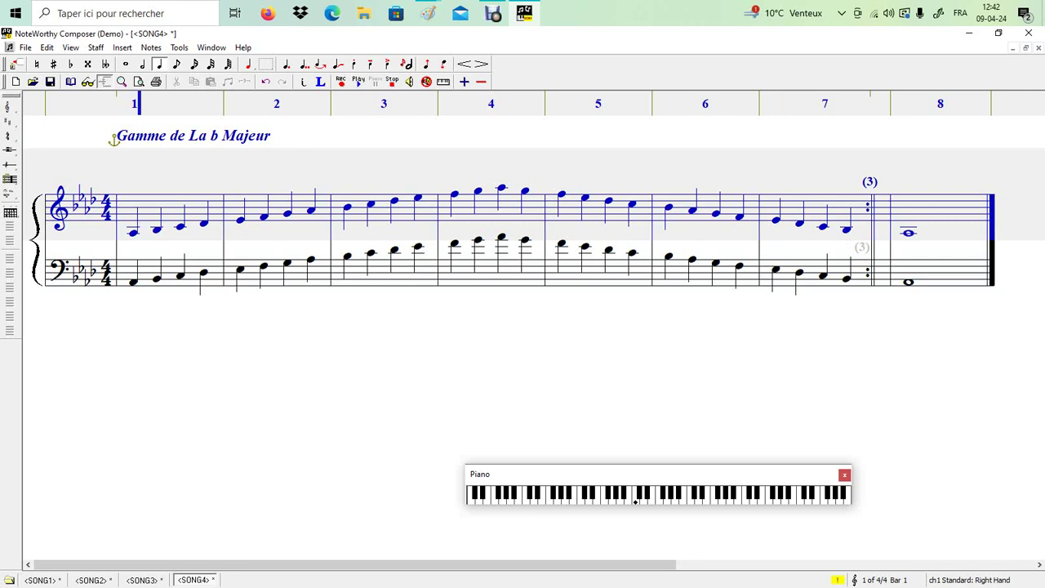
pyautogui.click(852, 224)
pyautogui.hotkey('shift', 'Left')
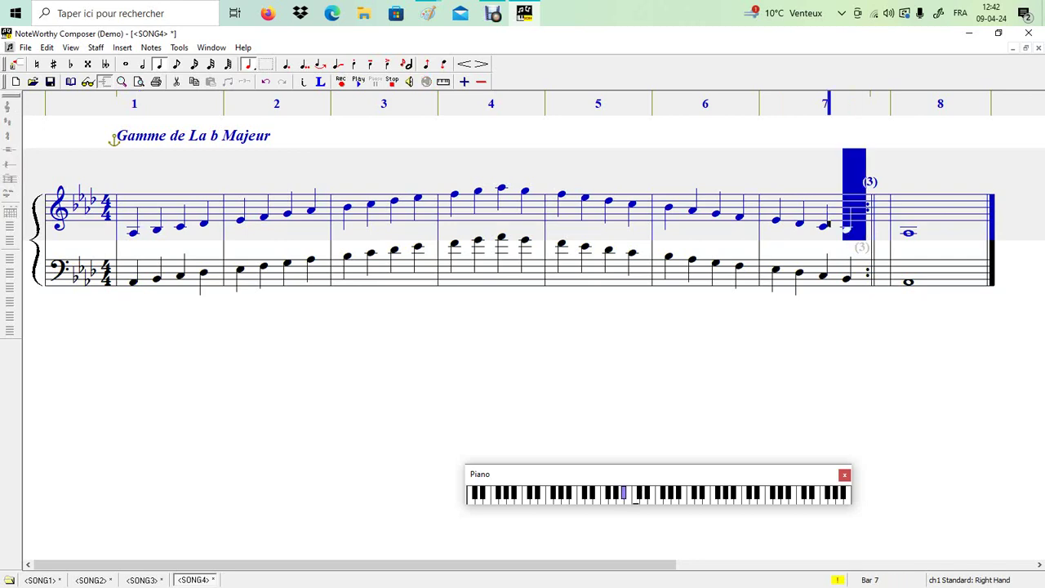
pyautogui.click(135, 232)
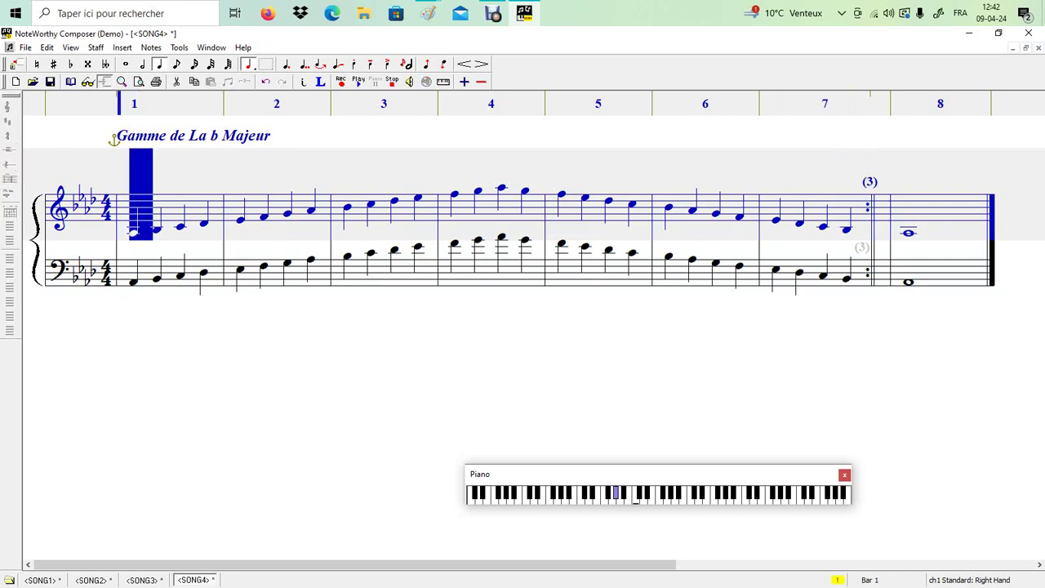
pyautogui.click(852, 276)
pyautogui.hotkey('shift', 'Left')
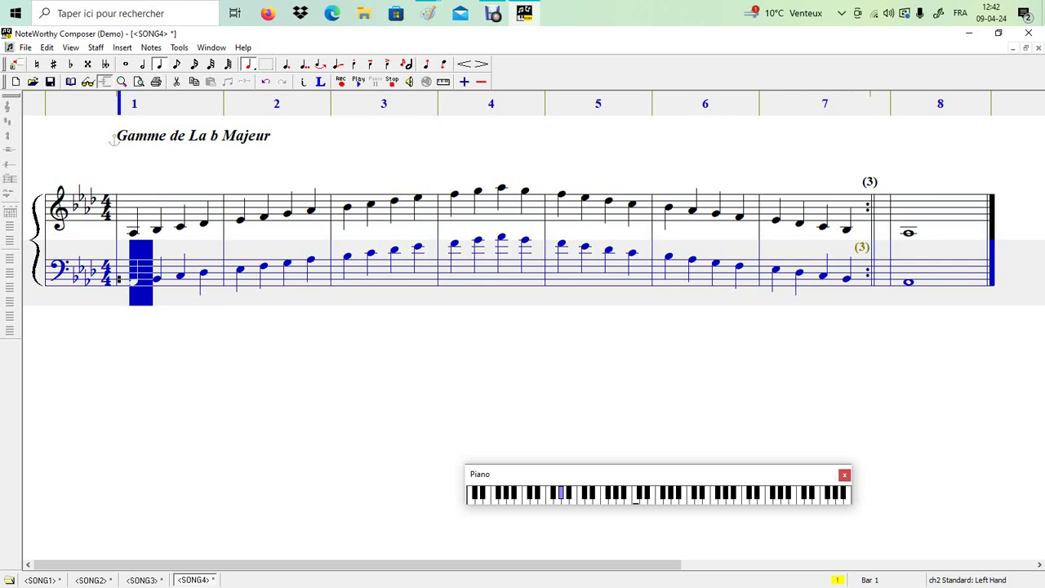
pyautogui.click(917, 225)
pyautogui.hotkey('shift', 'Left')
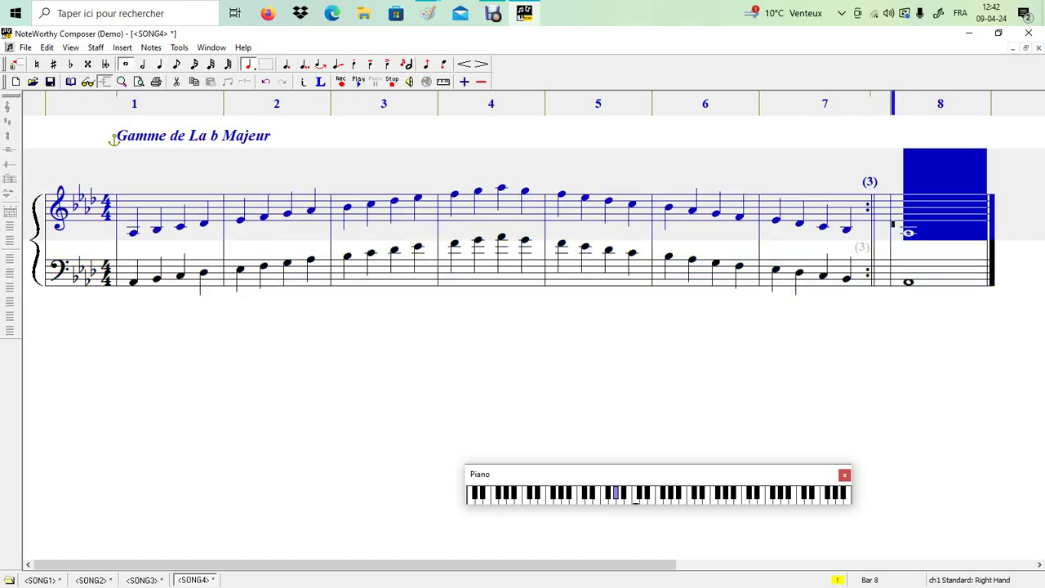
pyautogui.click(829, 348)
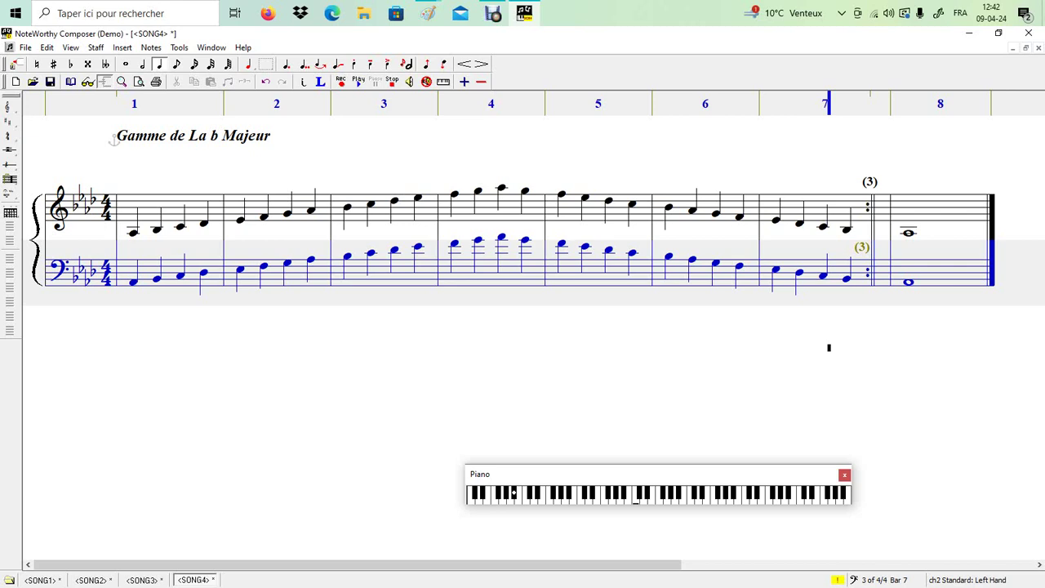
# Try playback from bar 3 briefly, and restart it from the beginning of the scale to hear the repeats.
pyautogui.click(377, 142)
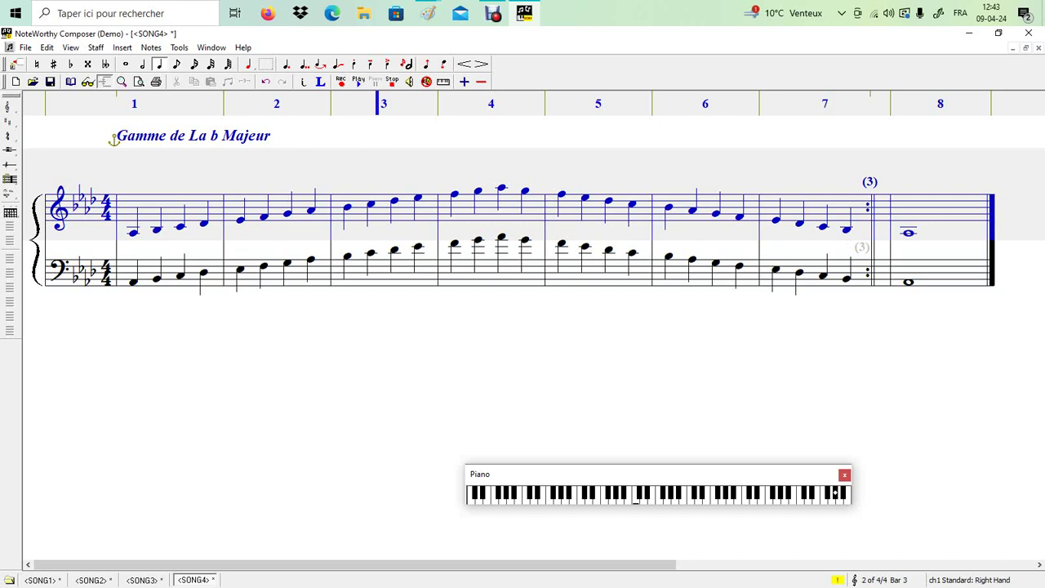
pyautogui.press('space')
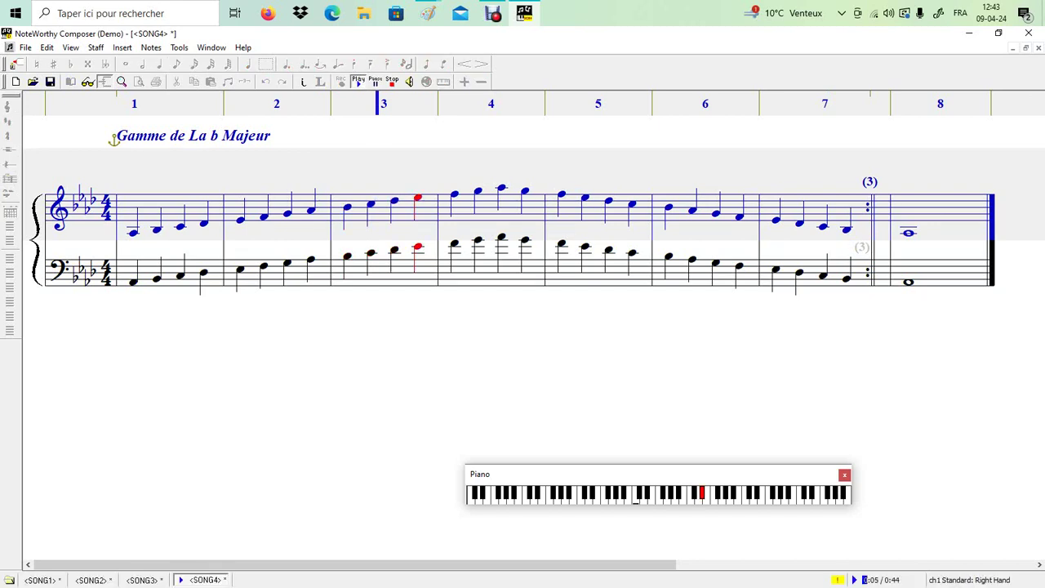
pyautogui.press('space')
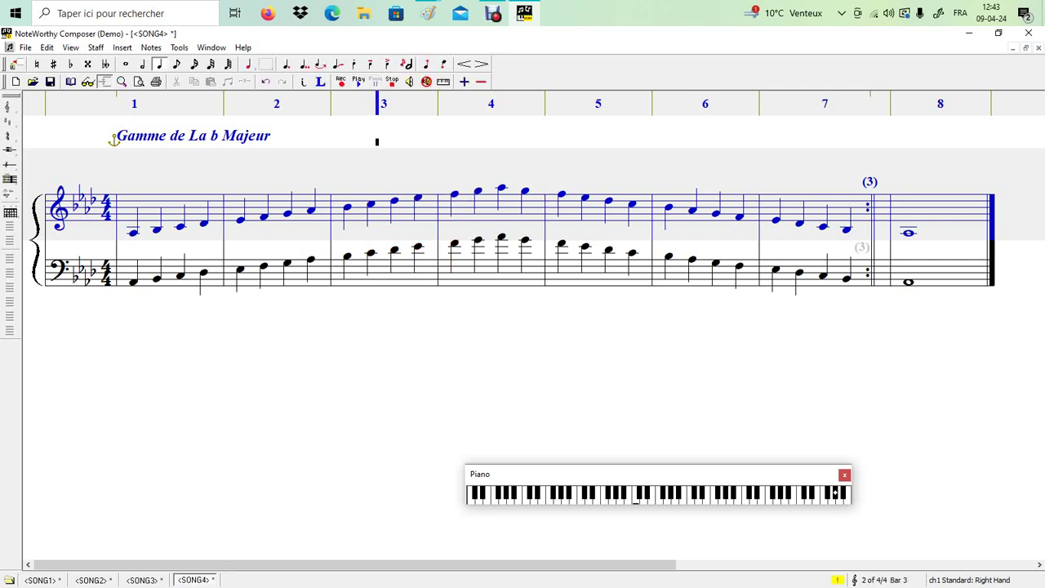
pyautogui.hotkey('ctrl', 'Home')
pyautogui.press('space')
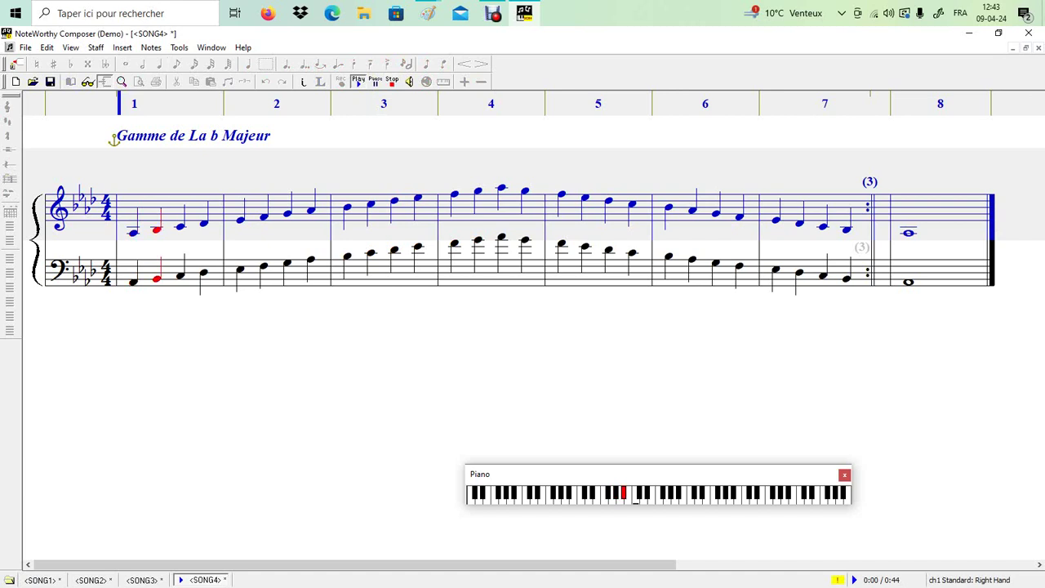